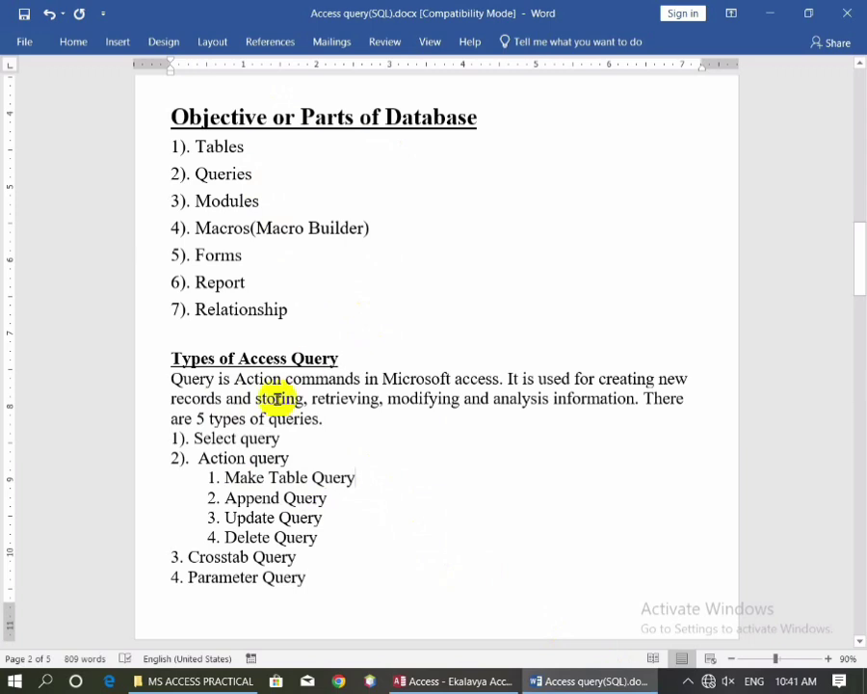
Review the query types listed under the Types of Access Query heading, including the Action query sub-items, Crosstab Query and Parameter Query.
left_click(392, 535)
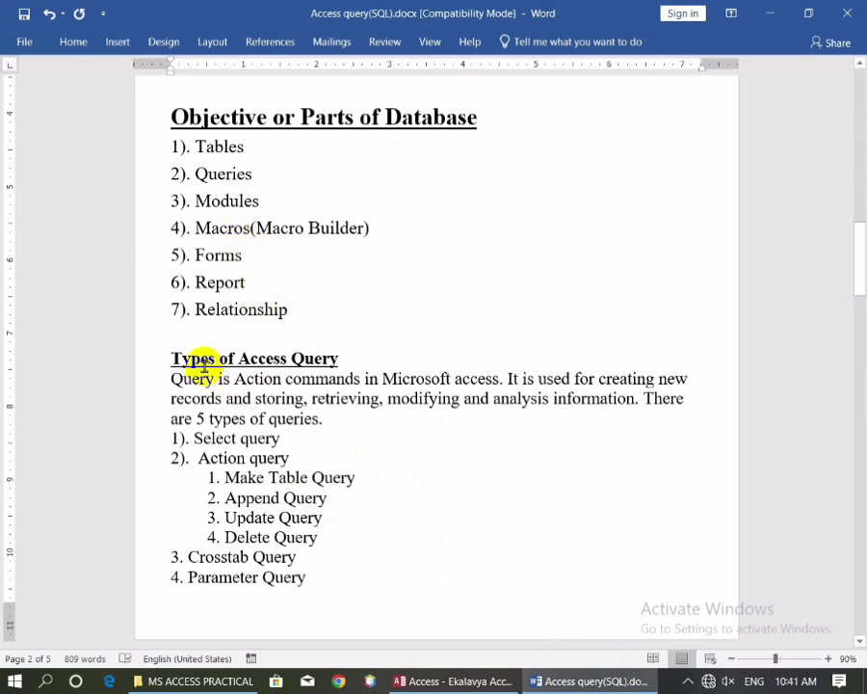
left_click_drag(255, 174, 200, 173)
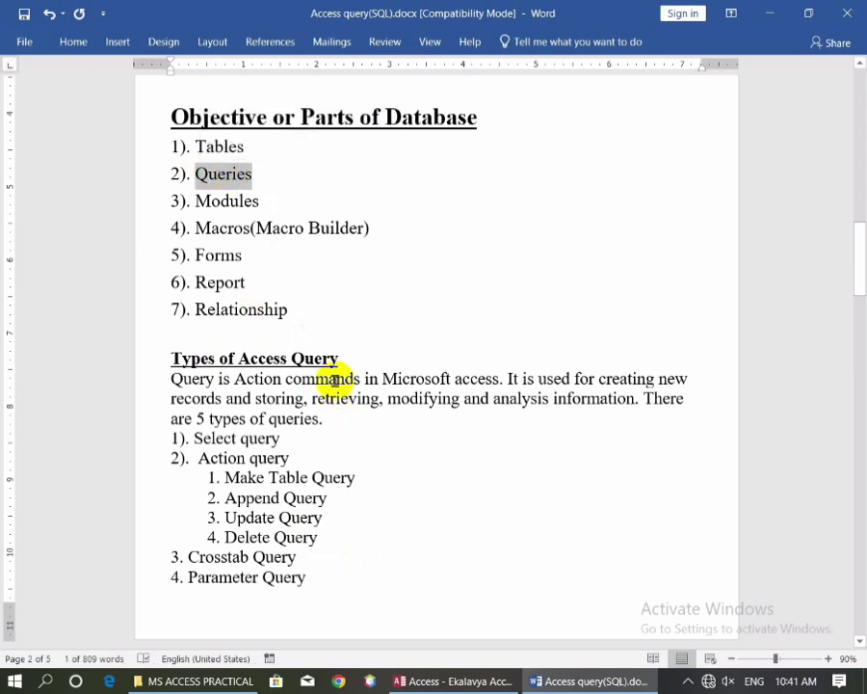
left_click(391, 542)
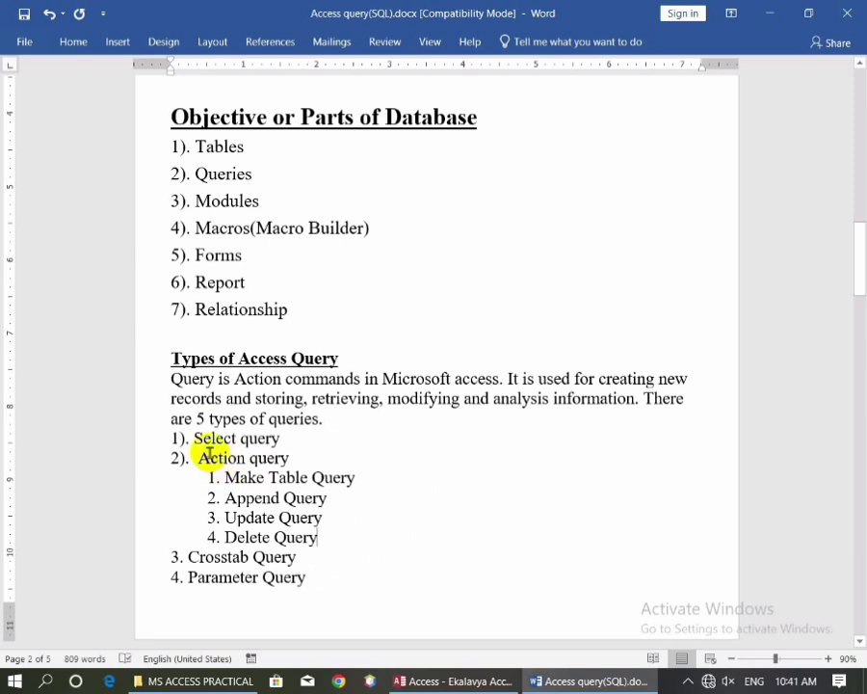
left_click_drag(194, 437, 278, 450)
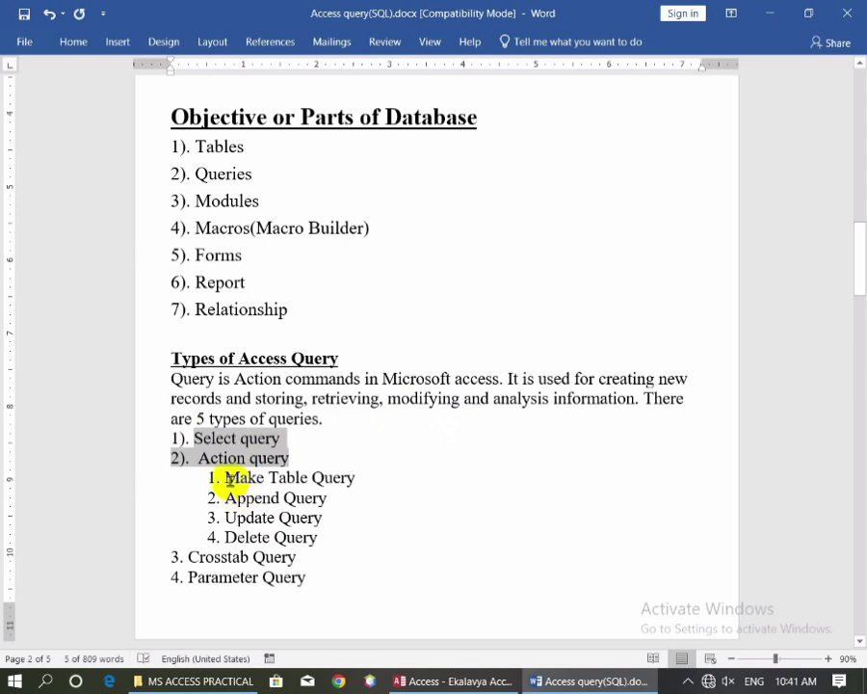
left_click_drag(228, 472, 274, 537)
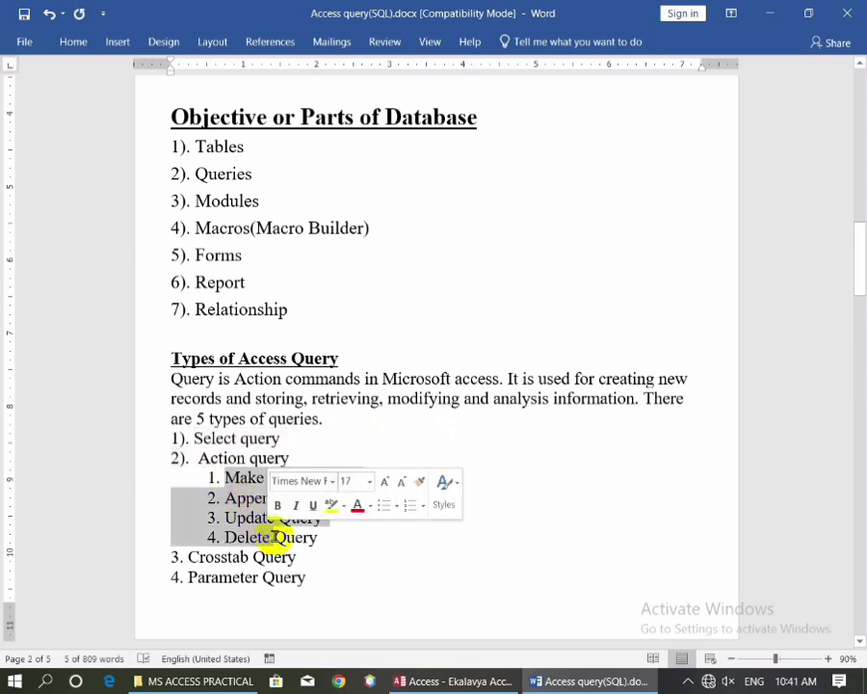
left_click(426, 573)
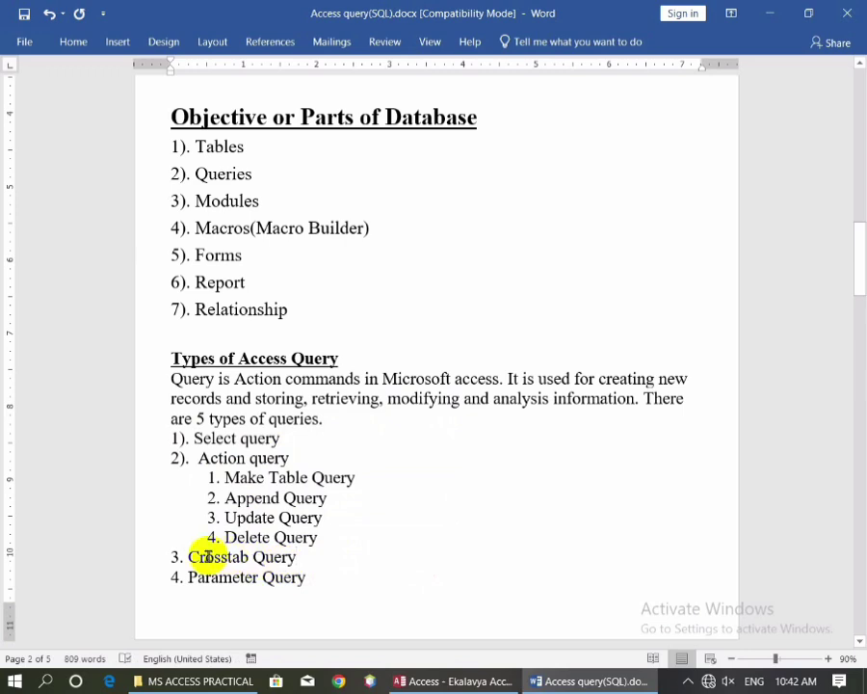
left_click(326, 563)
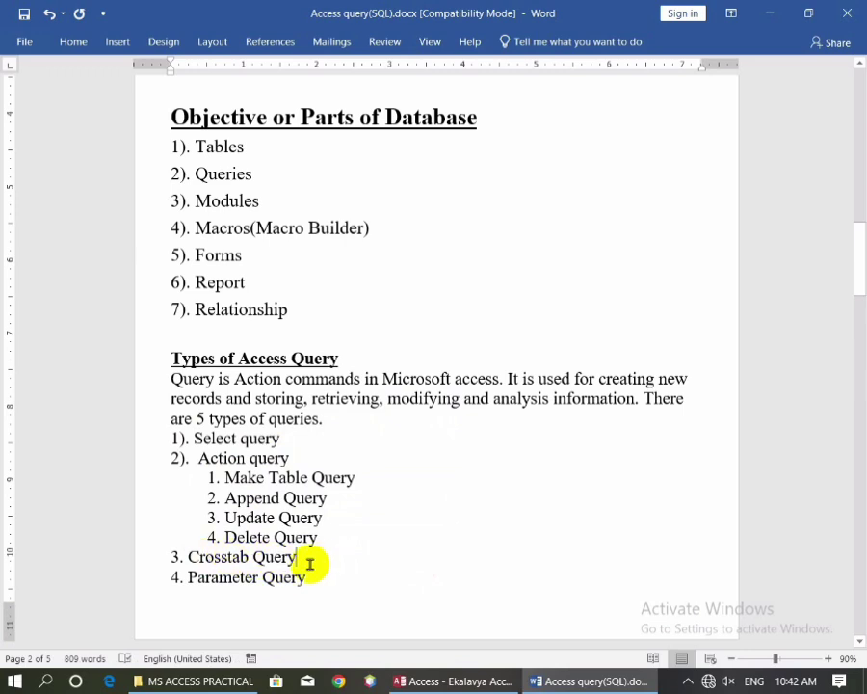
left_click(318, 575)
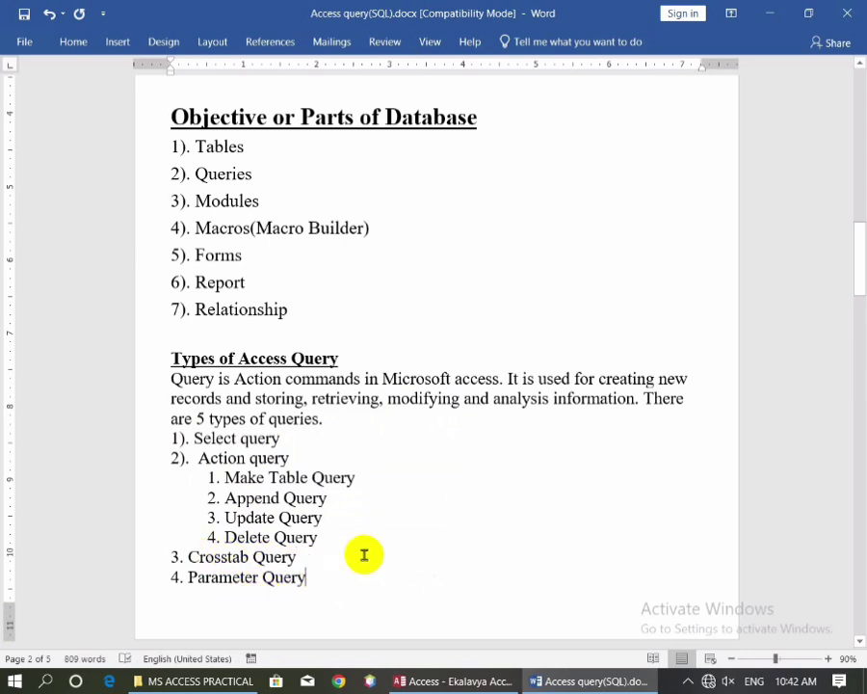
Delete the blank line above the Types of Access Query heading to bring the SQL Query item onto the same page.
left_click(187, 343)
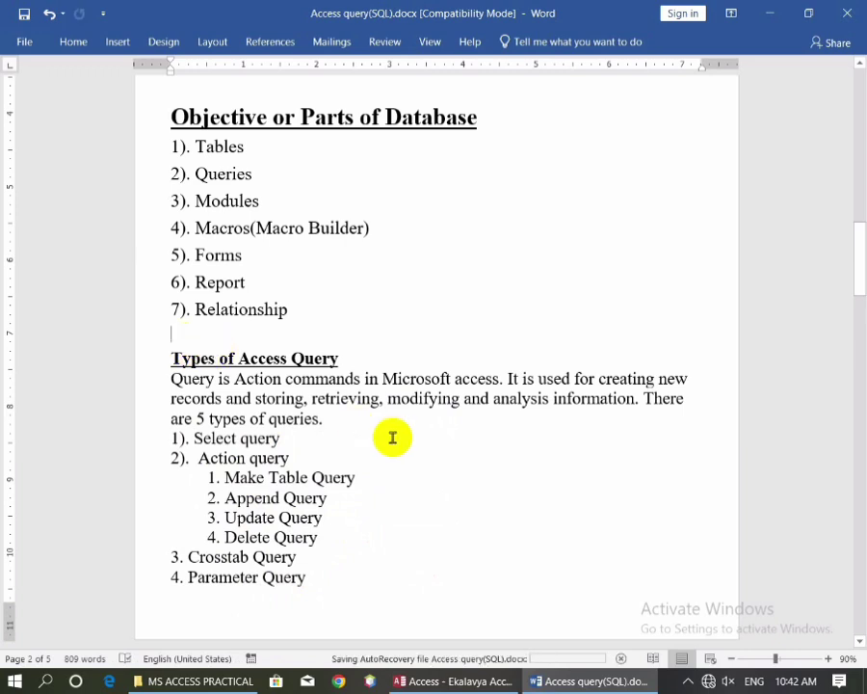
key("ctrl+z")
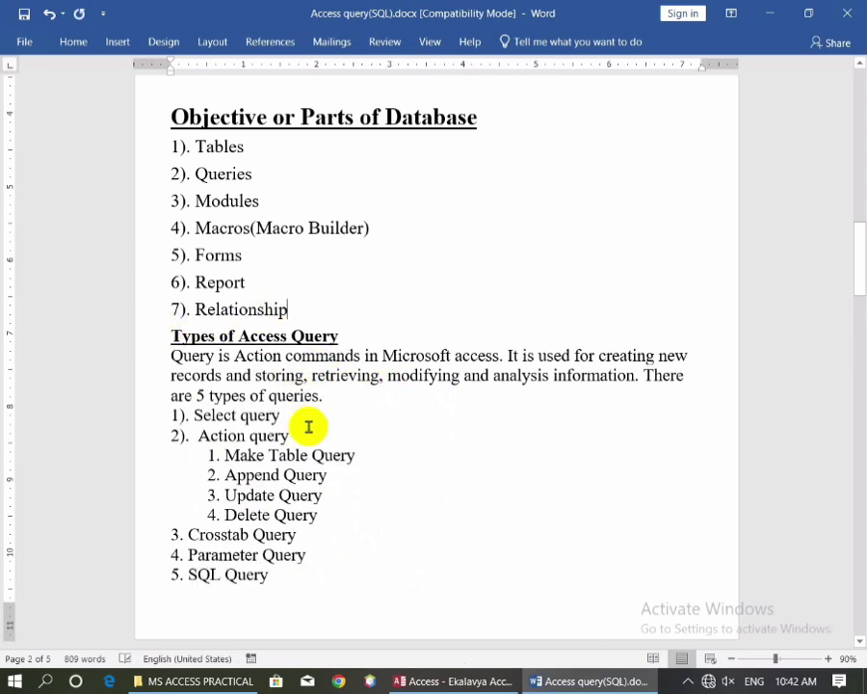
left_click(273, 574)
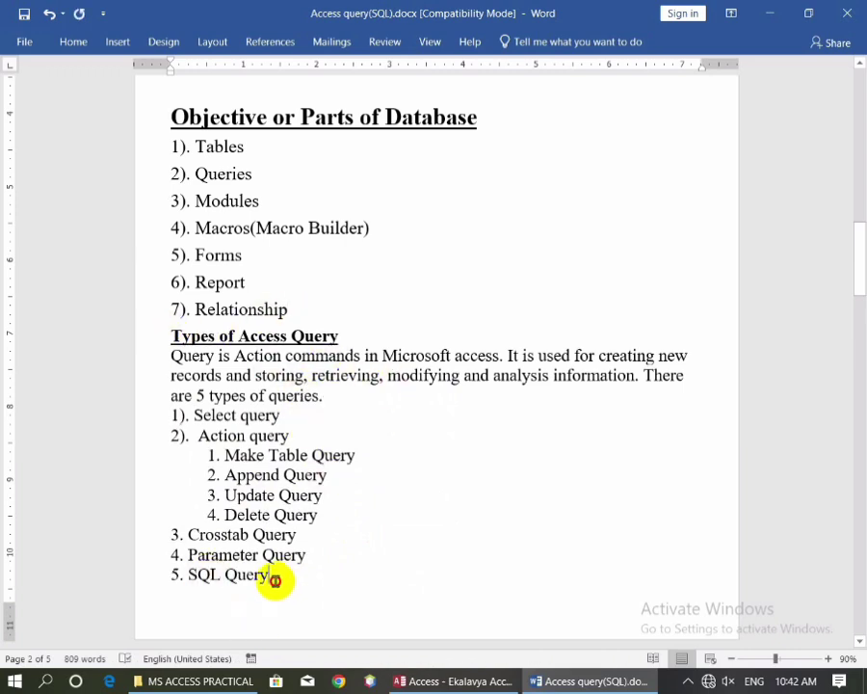
left_click(382, 550)
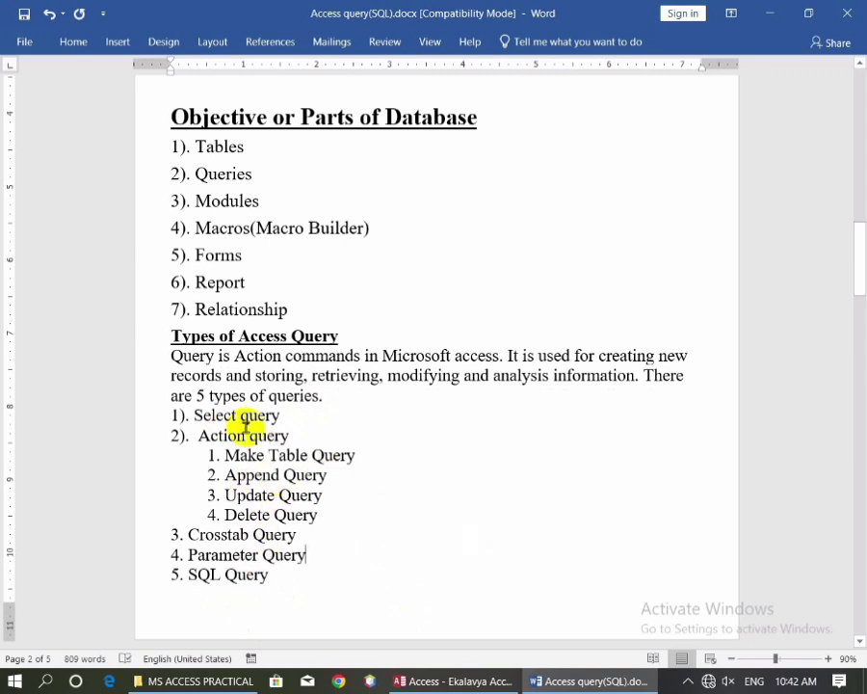
Examine the Select query entry in the query types list and glance at the tables of the Access database.
left_click(279, 416)
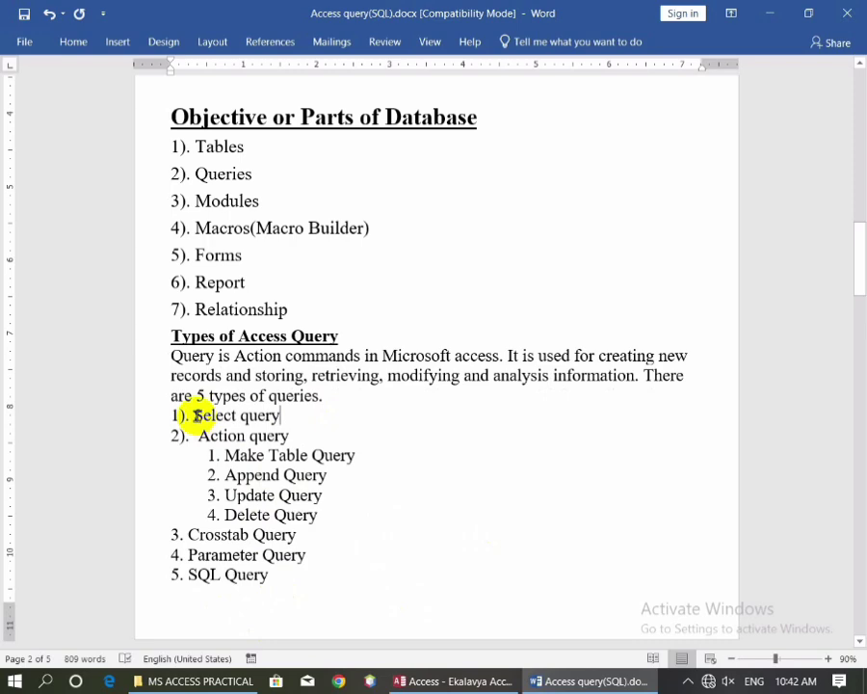
left_click_drag(194, 414, 287, 414)
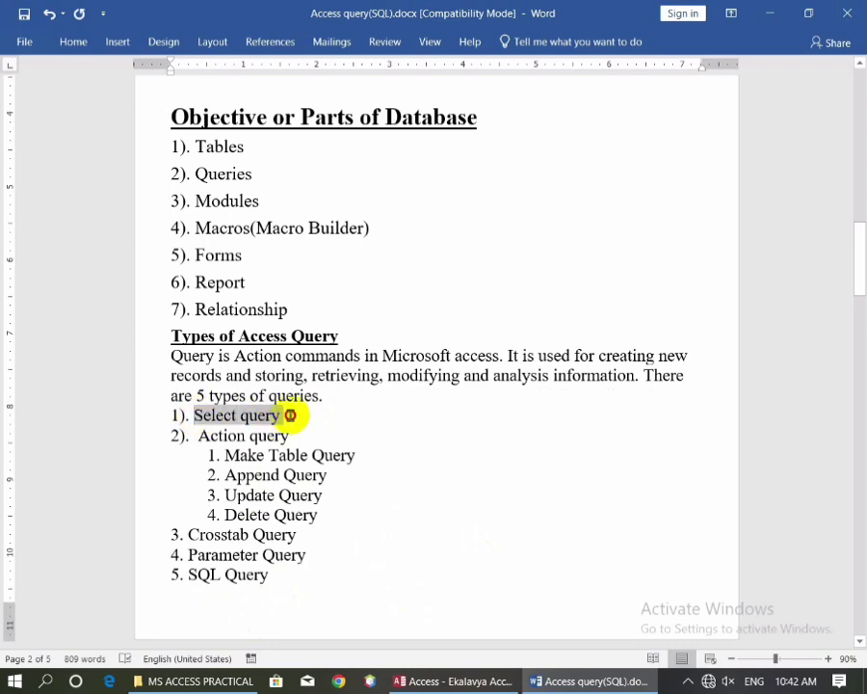
left_click(443, 437)
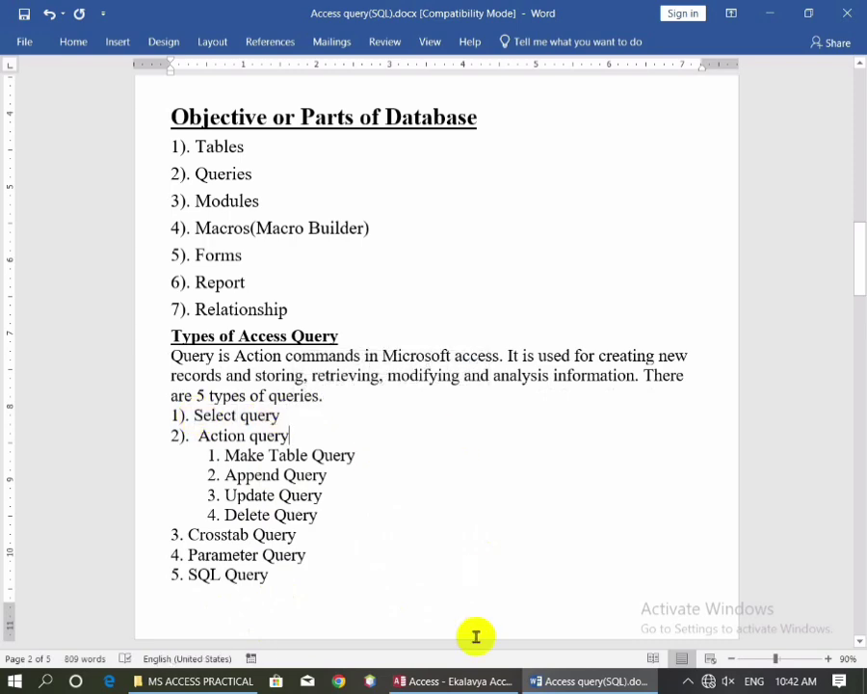
left_click(461, 681)
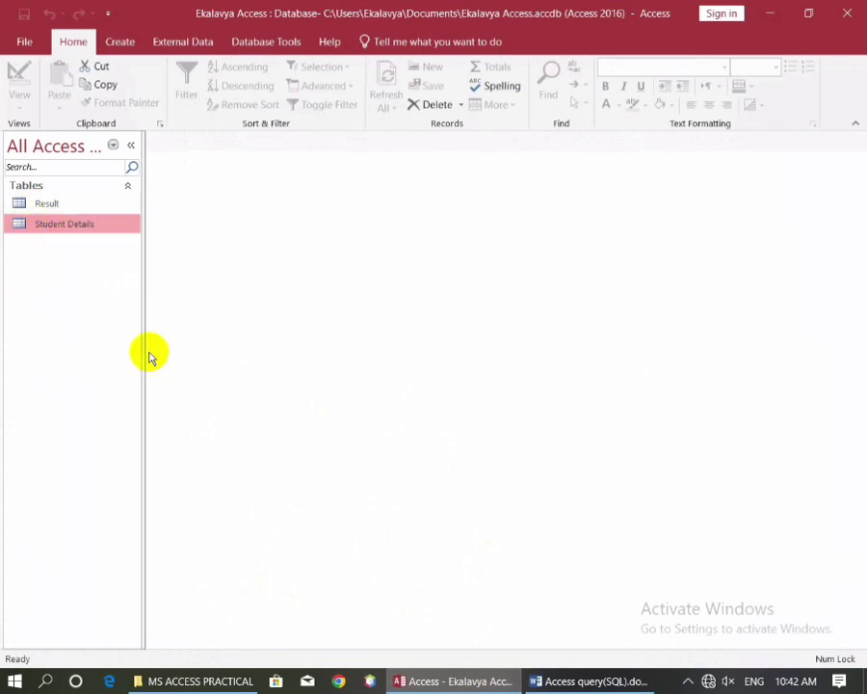
left_click(597, 682)
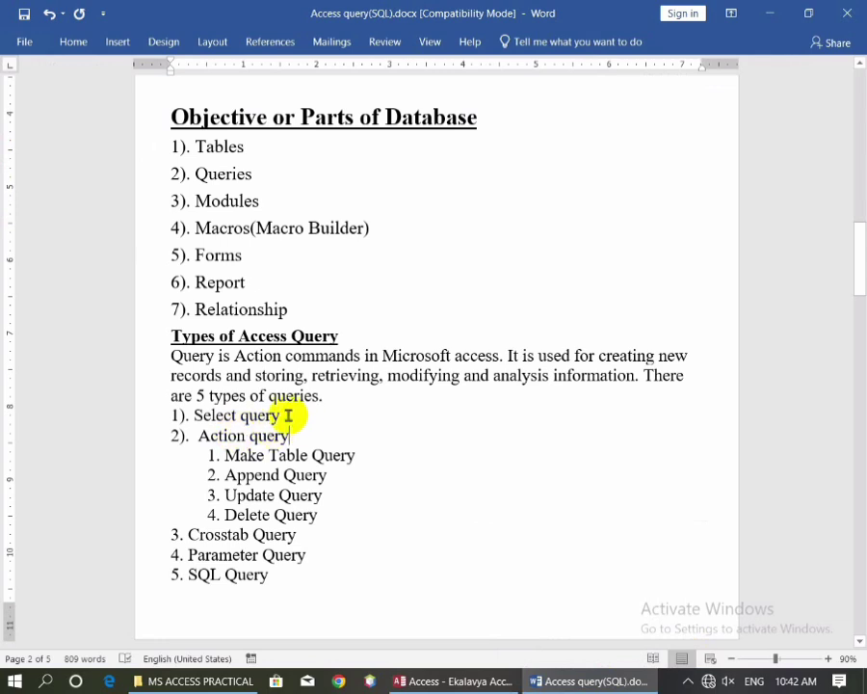
left_click_drag(280, 415, 200, 415)
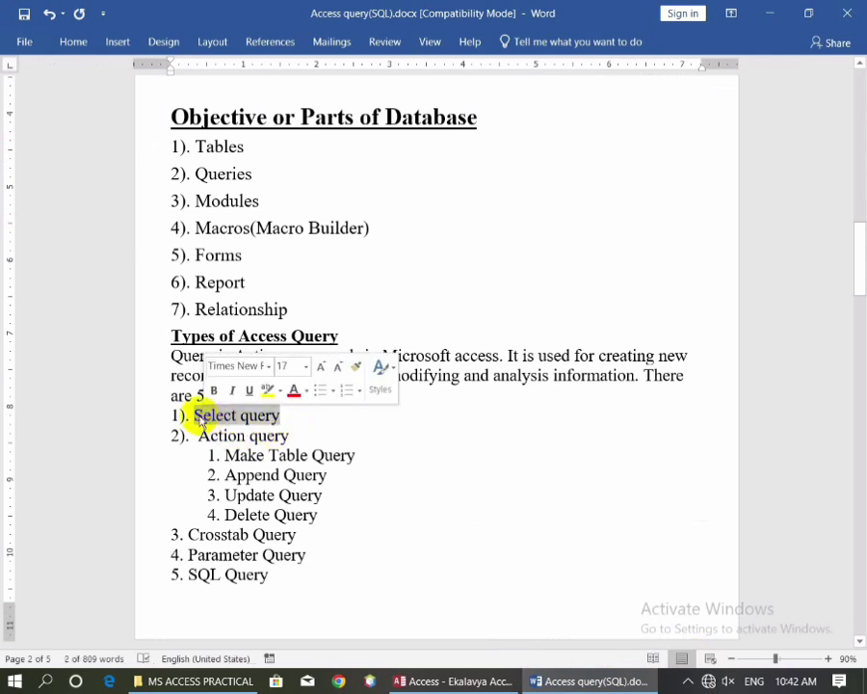
left_click(294, 414)
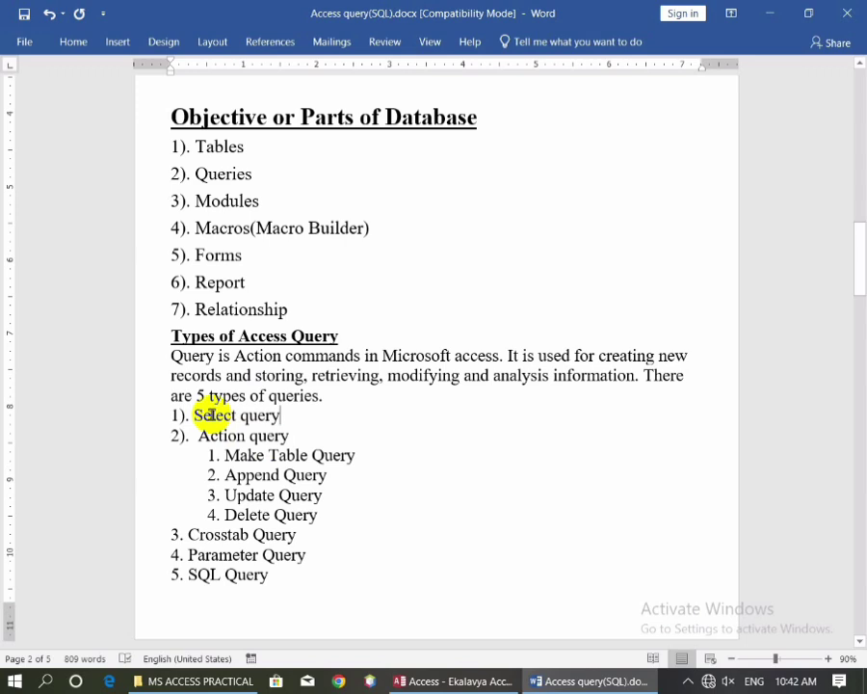
left_click(284, 415)
Switch to Access, create a new table, and save it as College to open it in Design View.
left_click(445, 682)
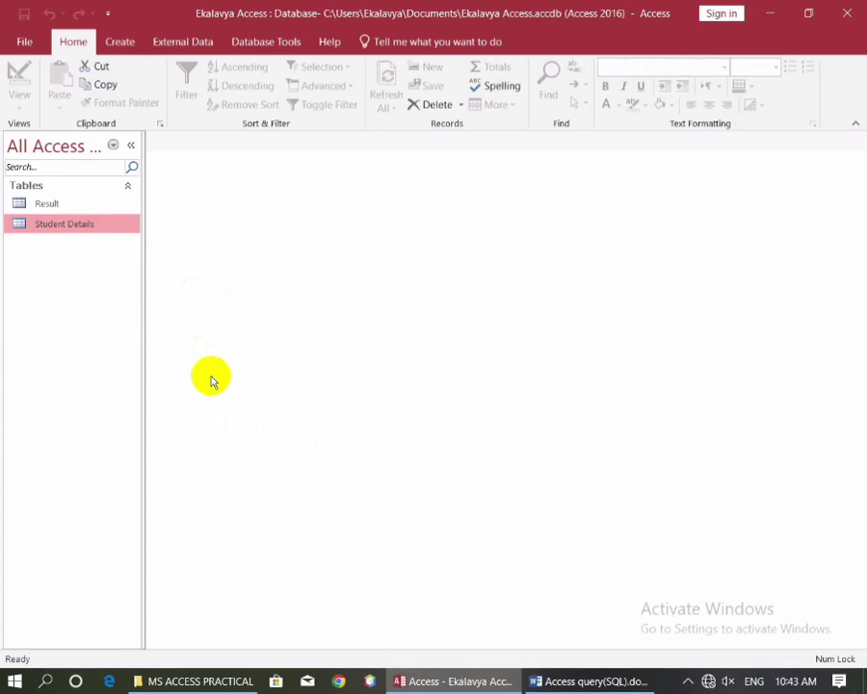
left_click(122, 44)
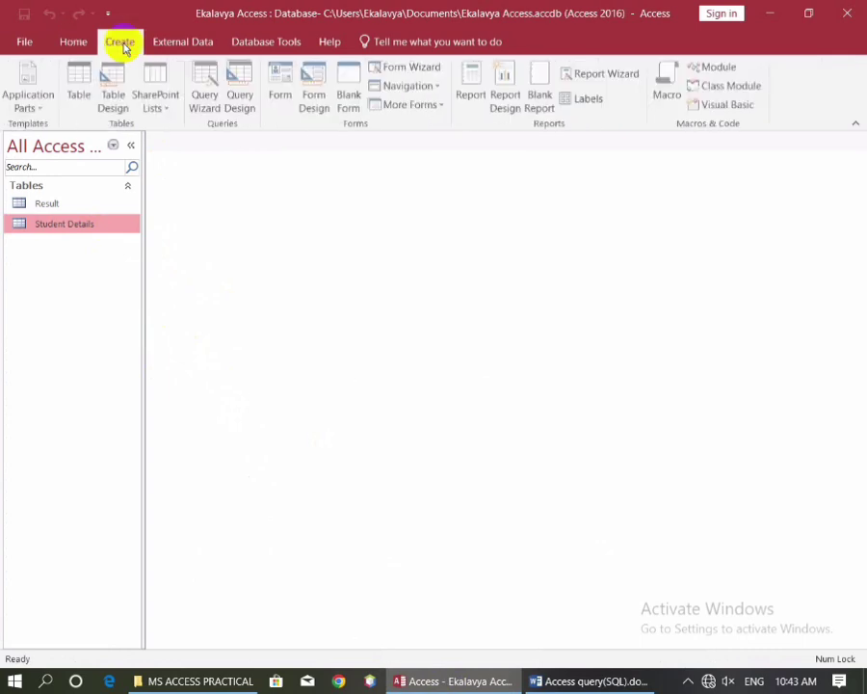
left_click(83, 96)
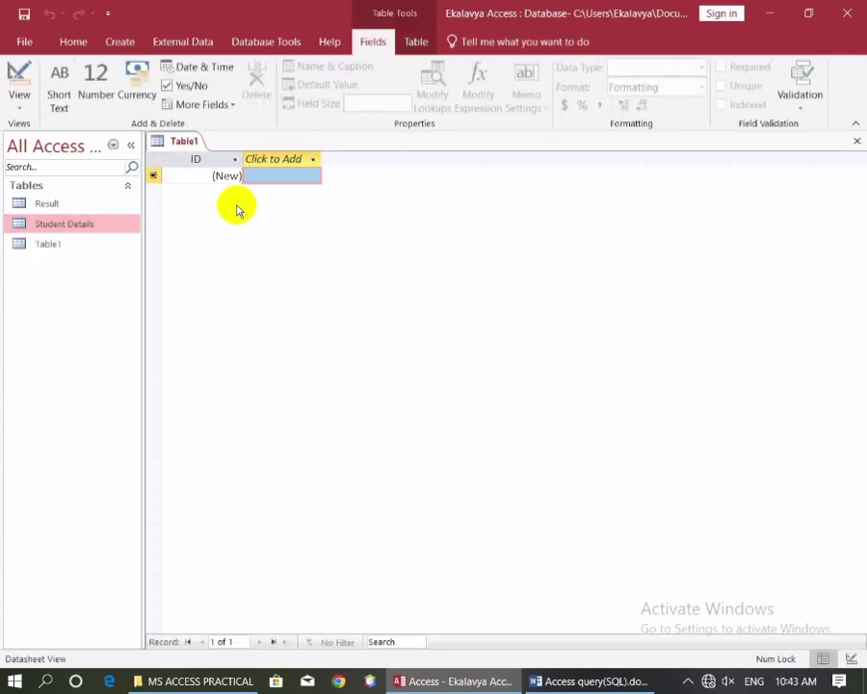
left_click(20, 109)
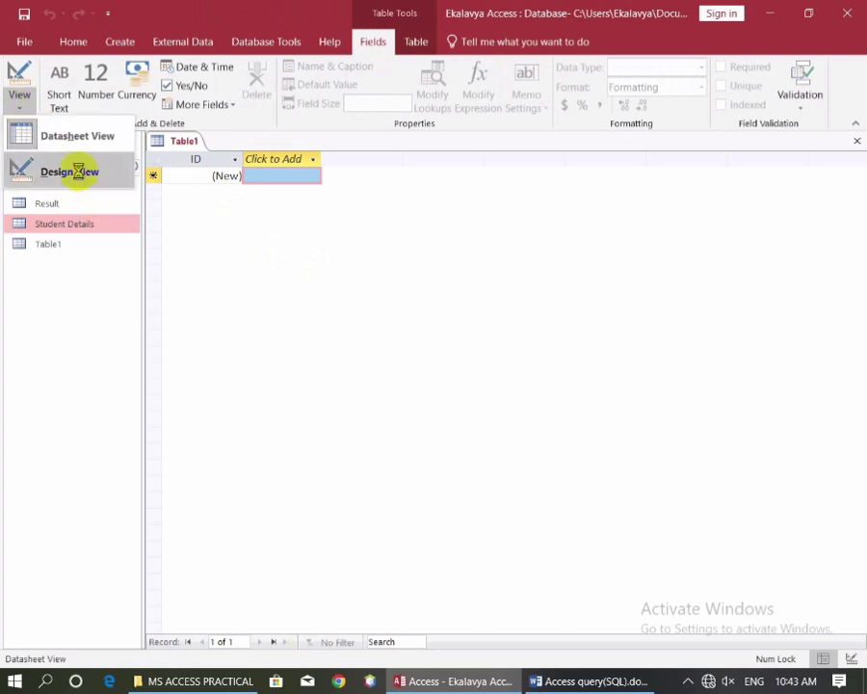
left_click(69, 172)
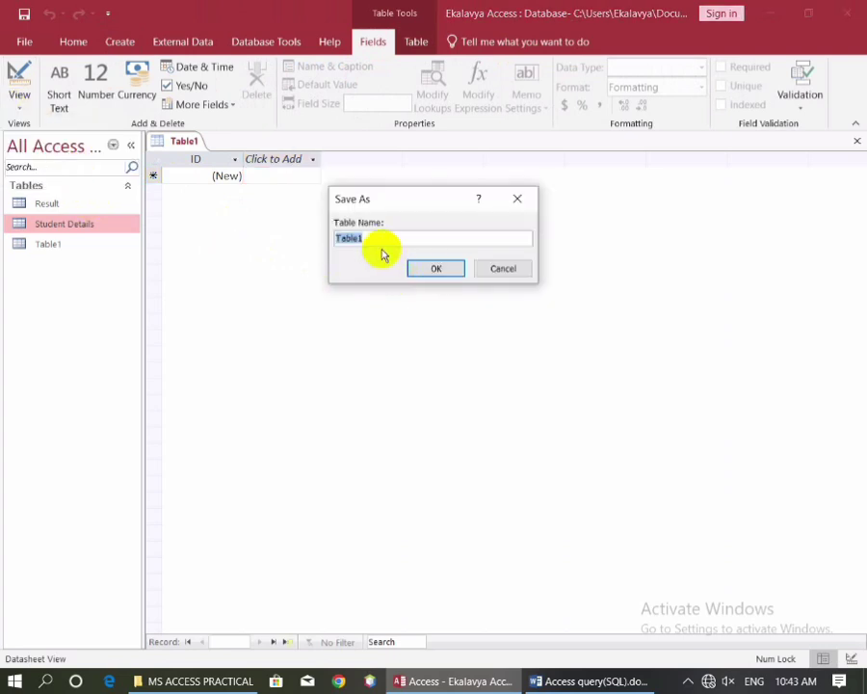
type("College")
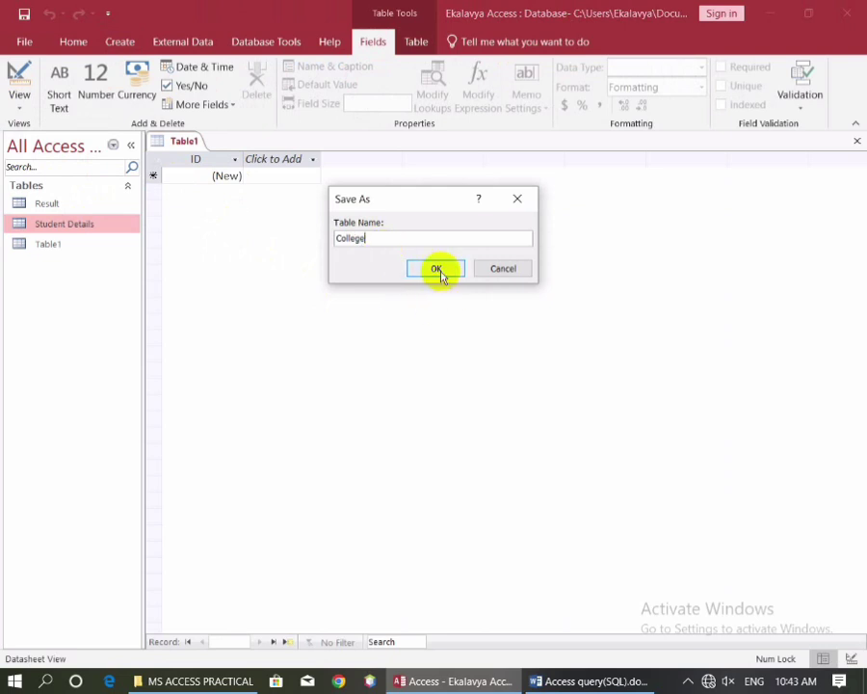
left_click(435, 268)
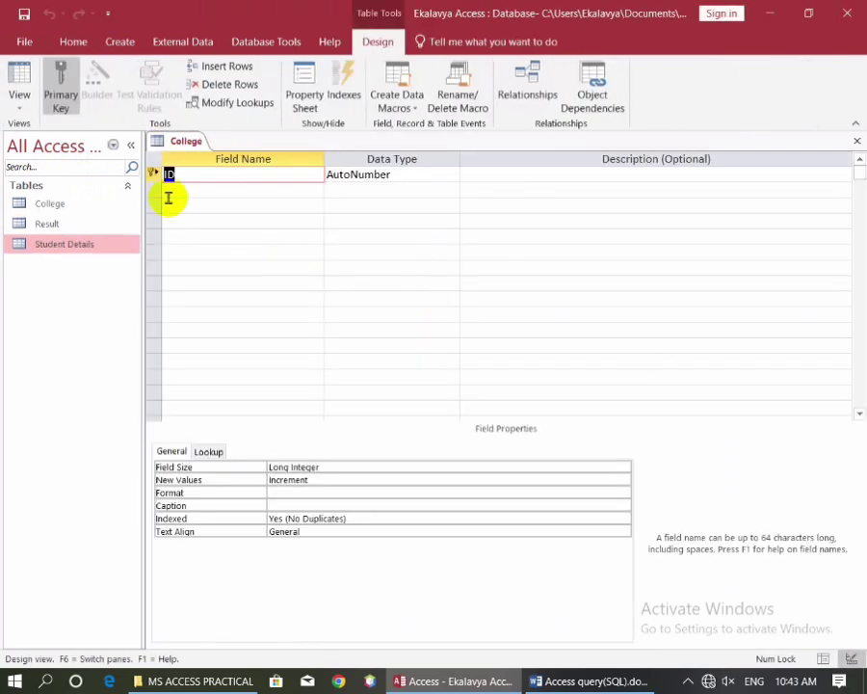
Rename the College table's primary key field to Slno, keeping the AutoNumber data type.
type("Slno")
key("Tab")
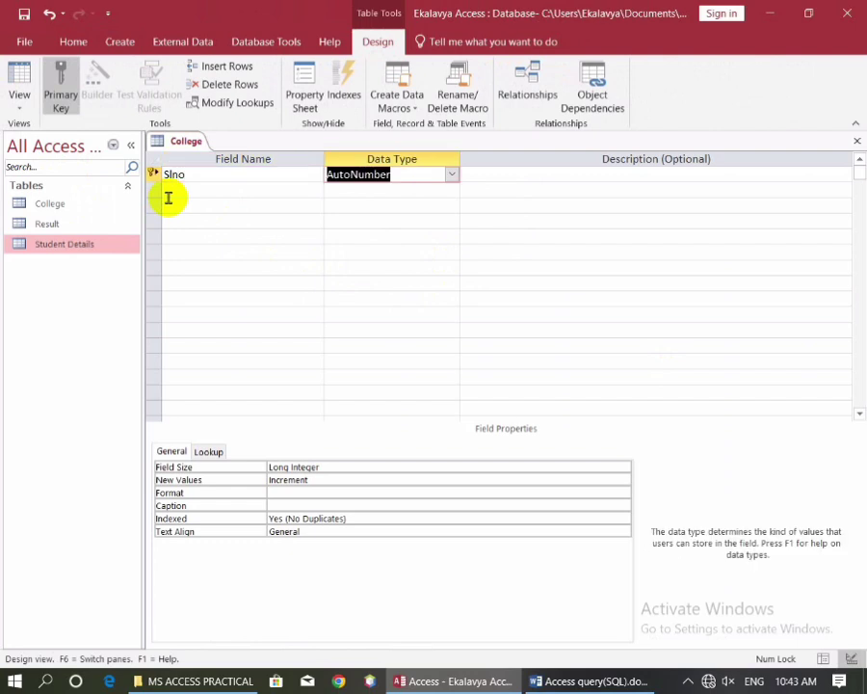
key("Tab")
key("Tab")
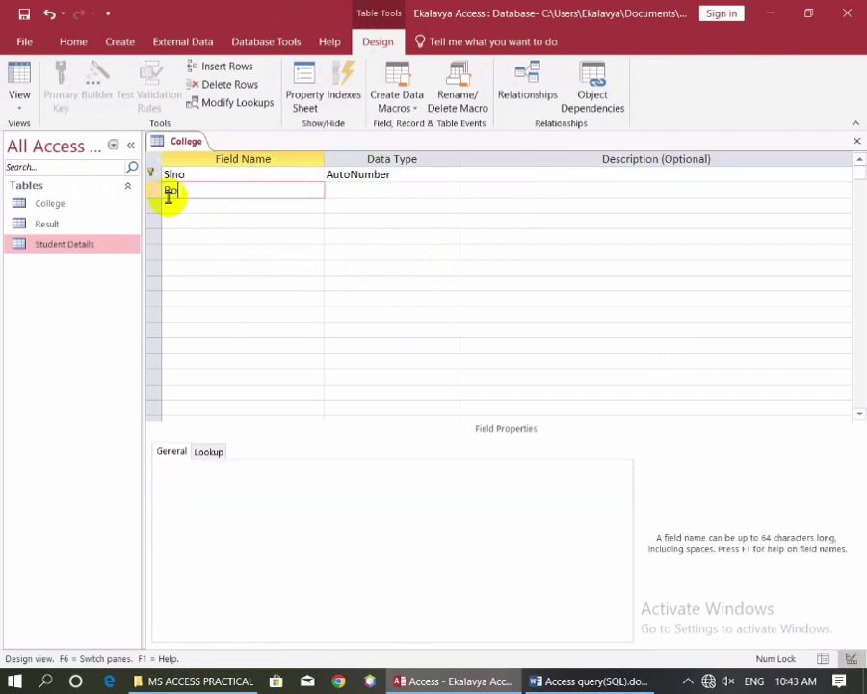
Add a Rollno field with the Number data type to the College table.
type("Rollno")
key("Tab")
type("n")
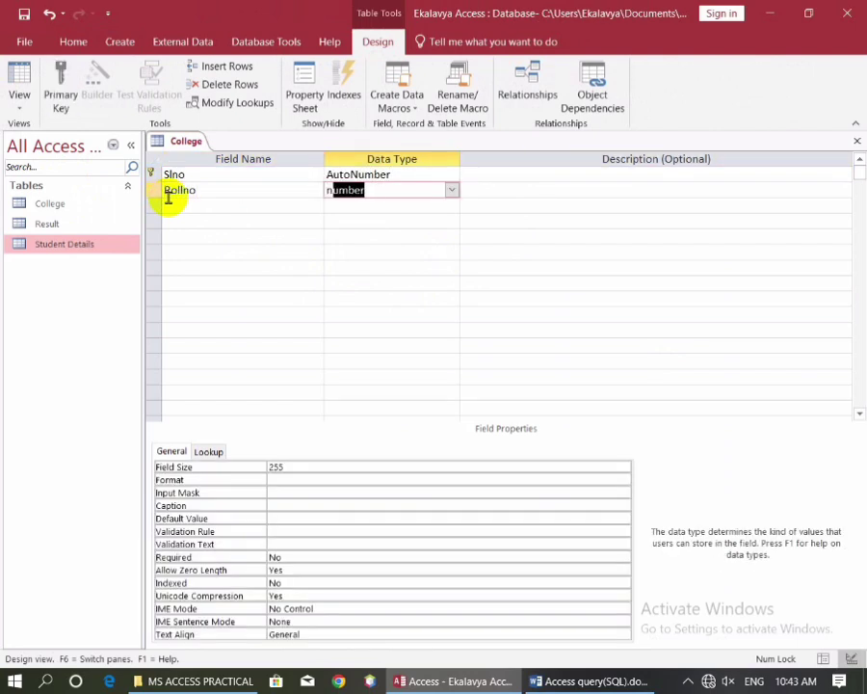
key("Tab")
key("Tab")
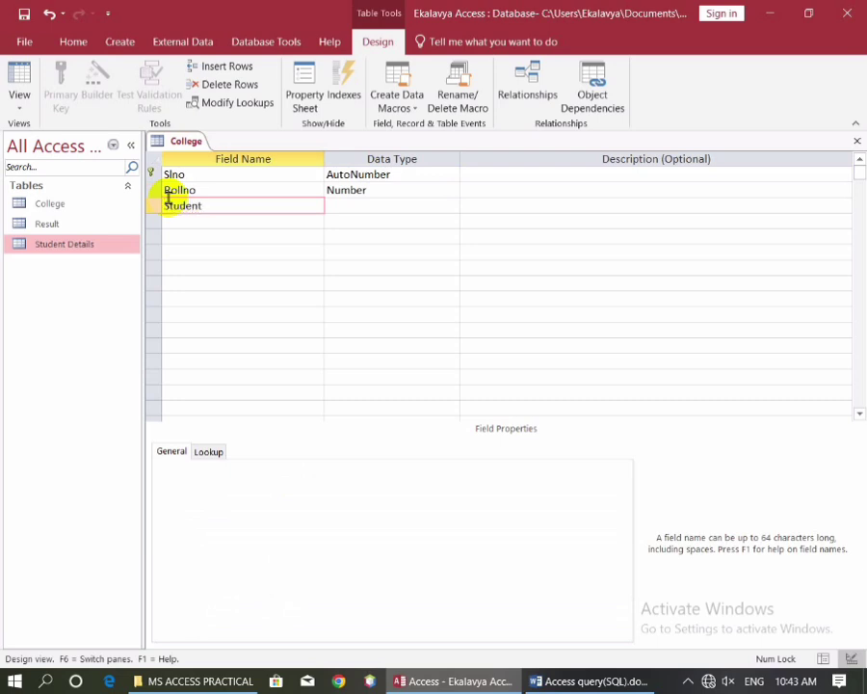
Add a StudentName field with the Short Text data type below Rollno.
type("StudentName")
key("Tab")
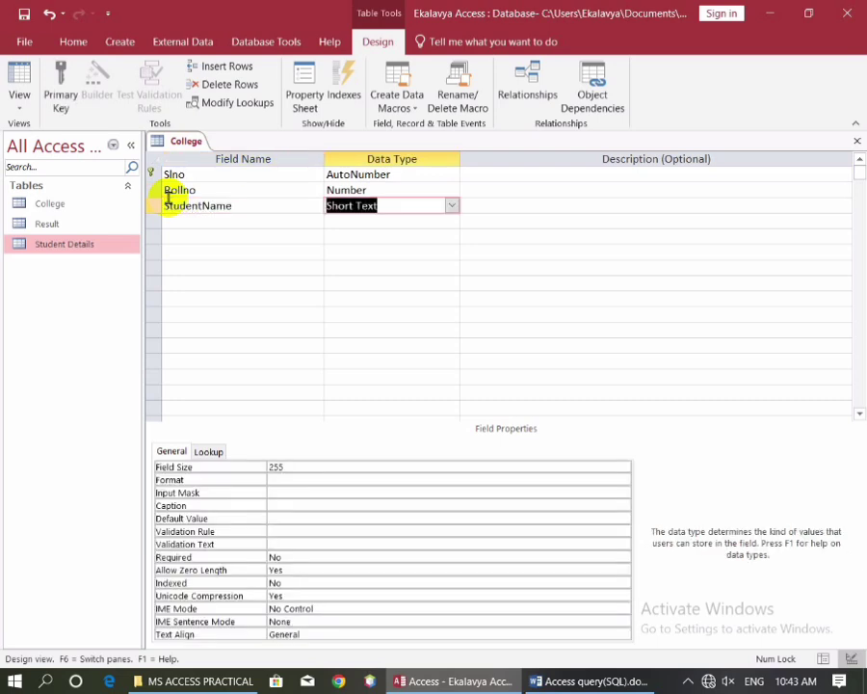
key("Tab")
key("Tab")
Add a Course field below StudentName and start the Lookup Wizard as its data type.
type("Cours")
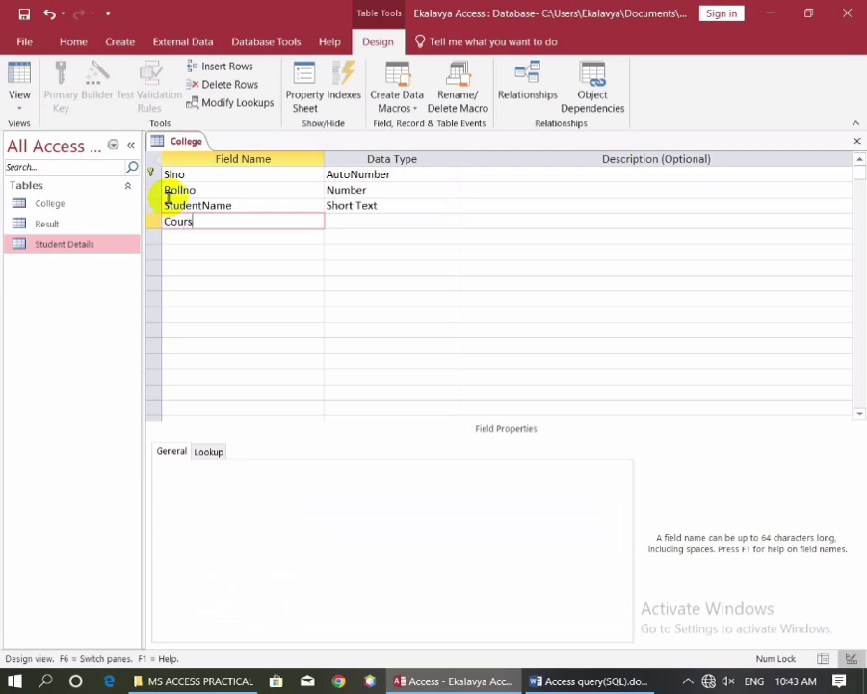
key("Tab")
type("l")
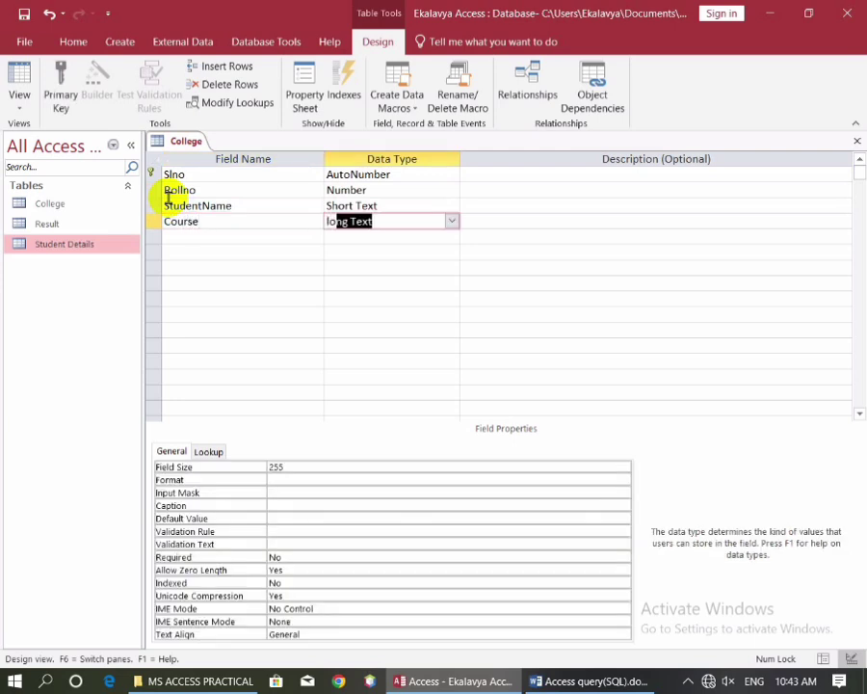
type("ookup Wizard...")
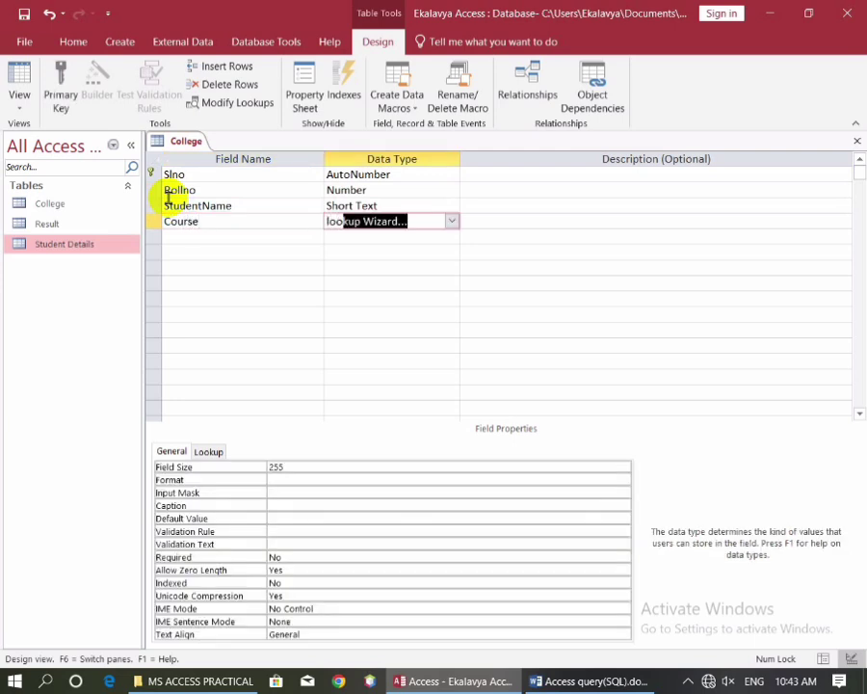
key("Return")
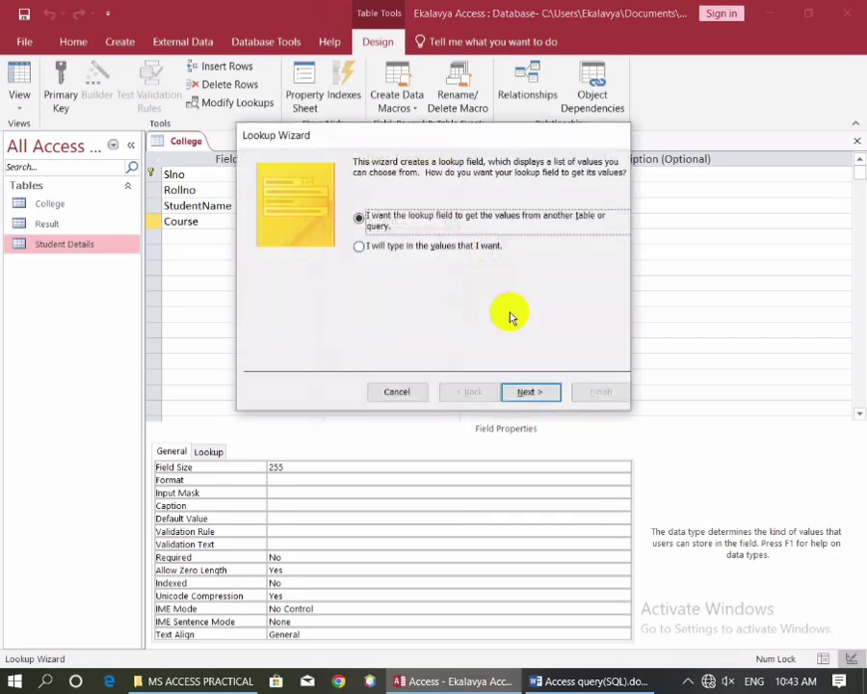
Complete the Course field's Lookup Wizard with a self-typed, single-column value list of BCOM, BSC, BA and BBA, keeping the label Course.
left_click(395, 248)
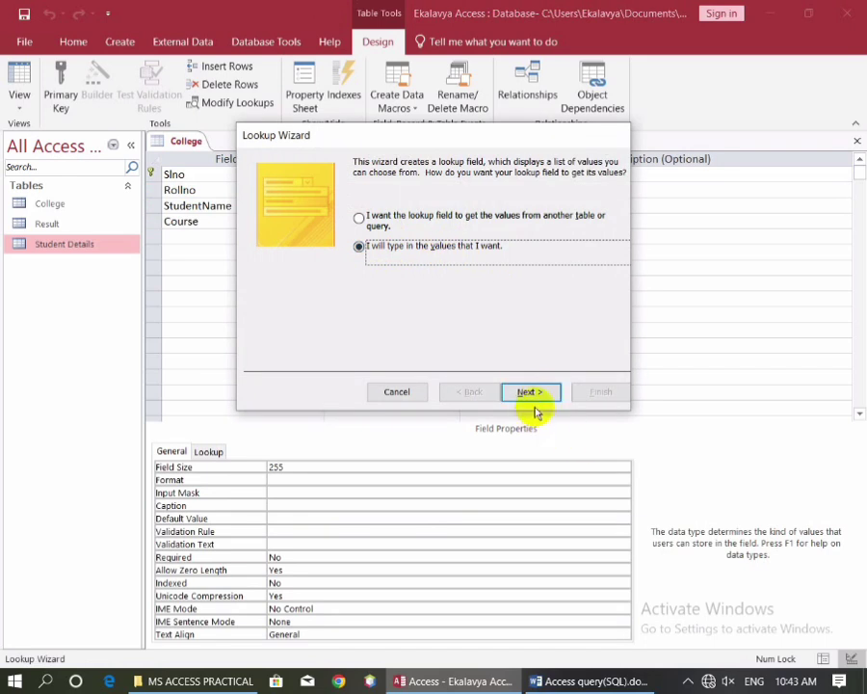
left_click(530, 390)
left_click(289, 261)
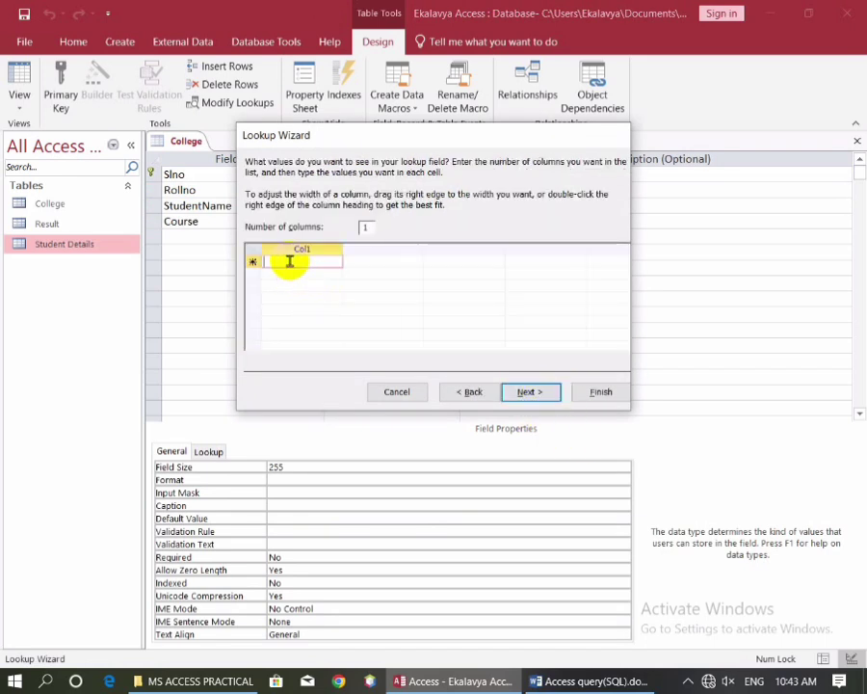
type("B")
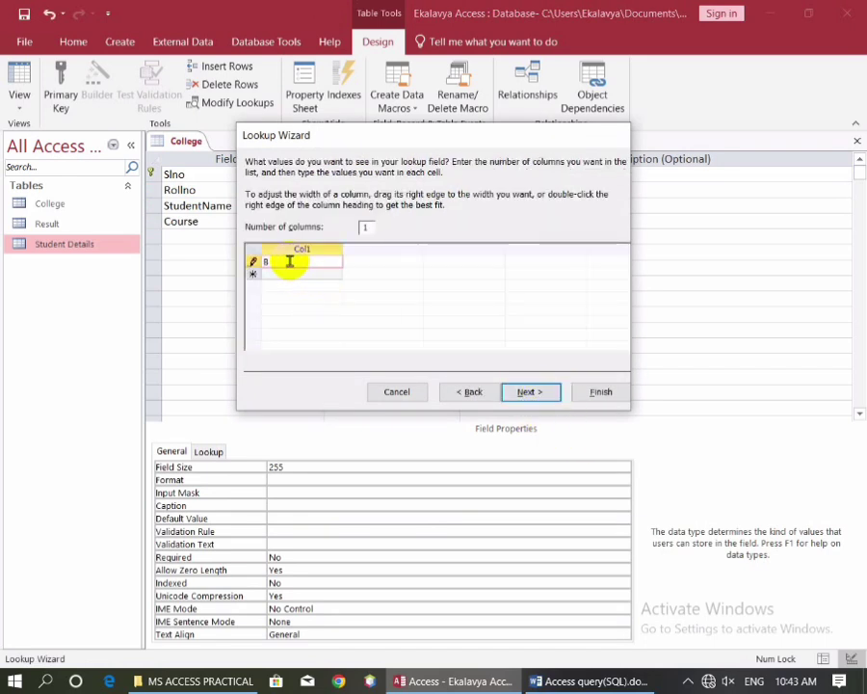
type("COM")
key("Return")
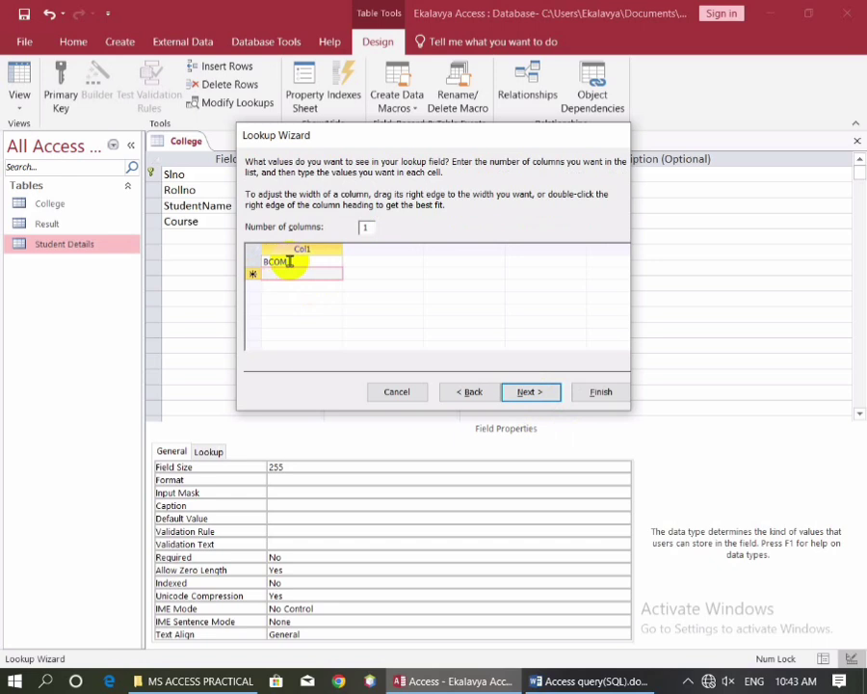
type("BSC")
key("Return")
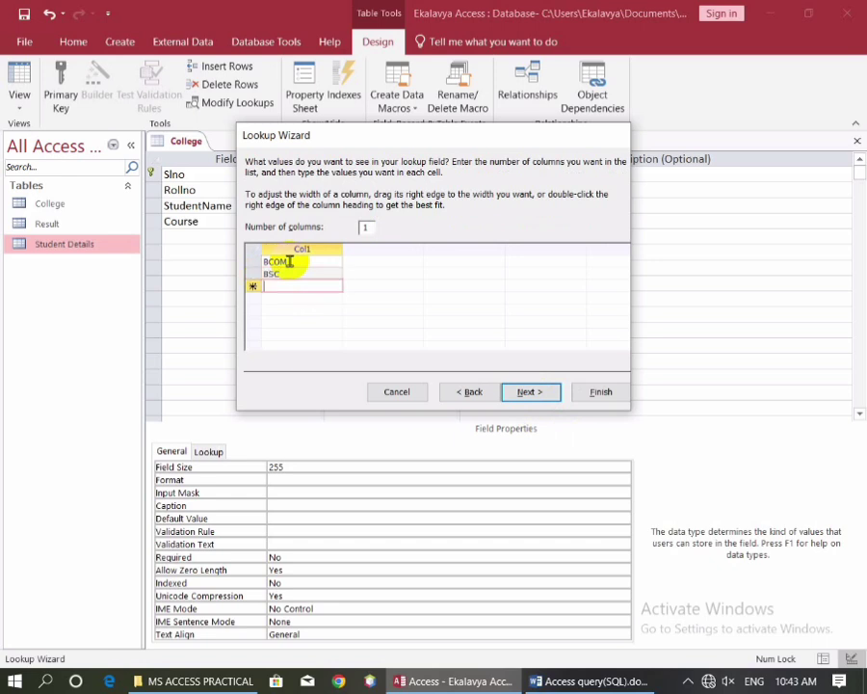
type("BA")
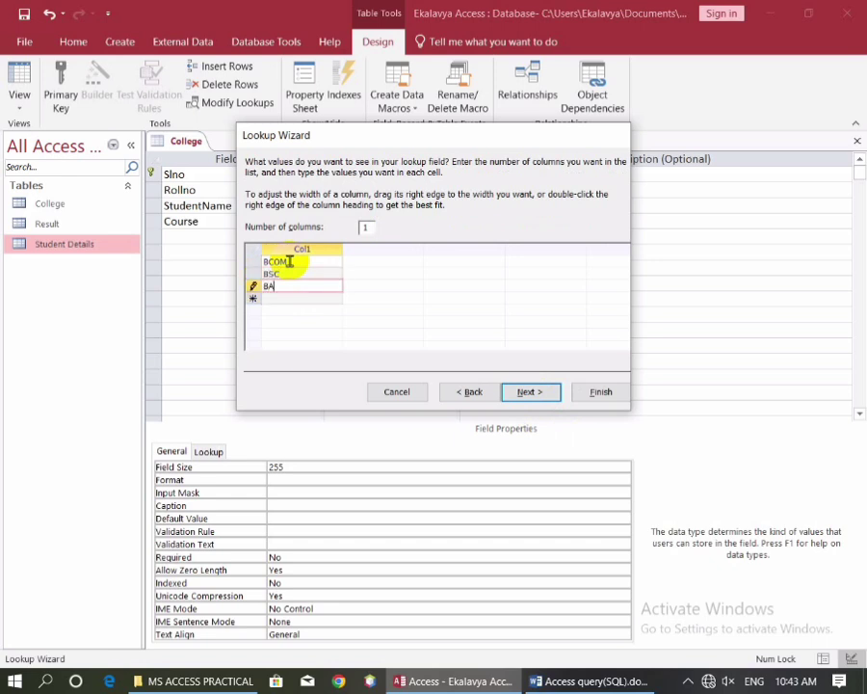
key("Return")
type("BBA")
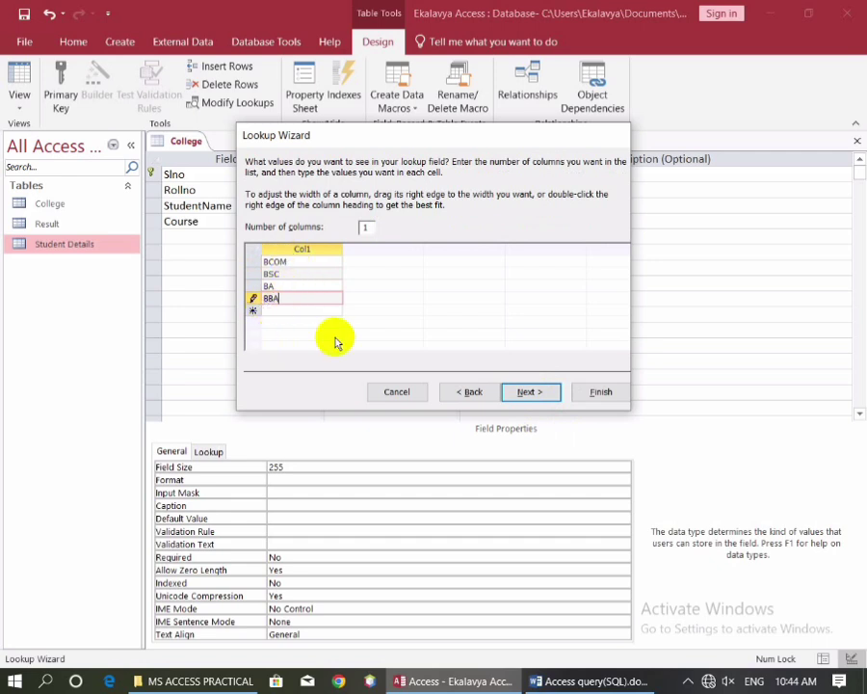
left_click(529, 392)
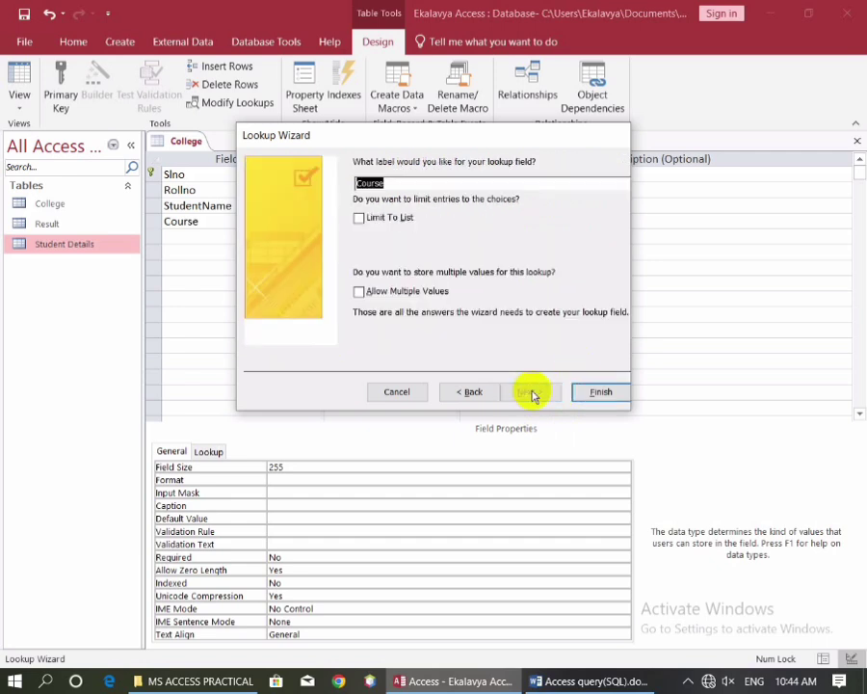
left_click(598, 394)
Switch the College table to Datasheet View, saving the table design.
left_click(17, 108)
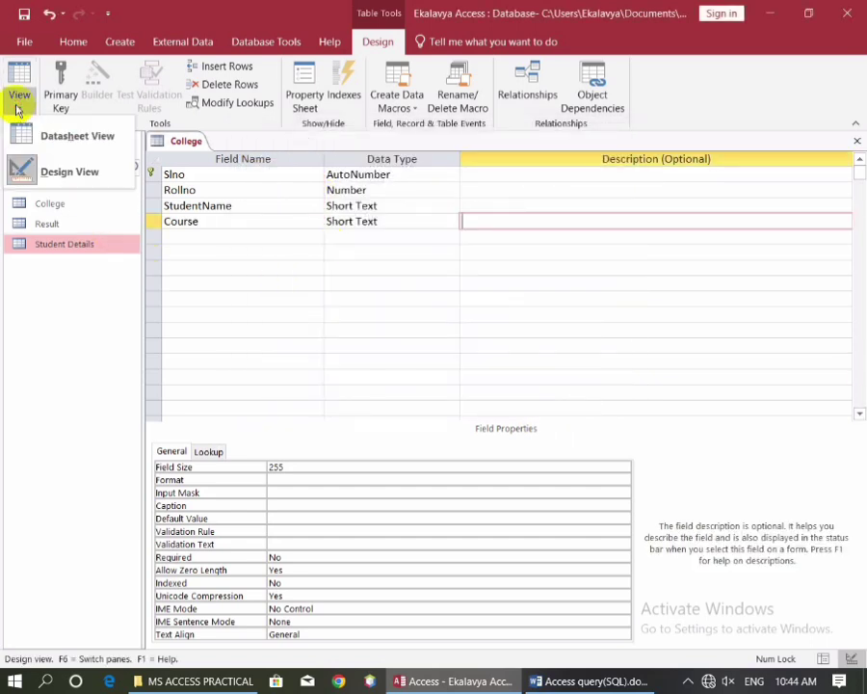
left_click(71, 140)
left_click(402, 393)
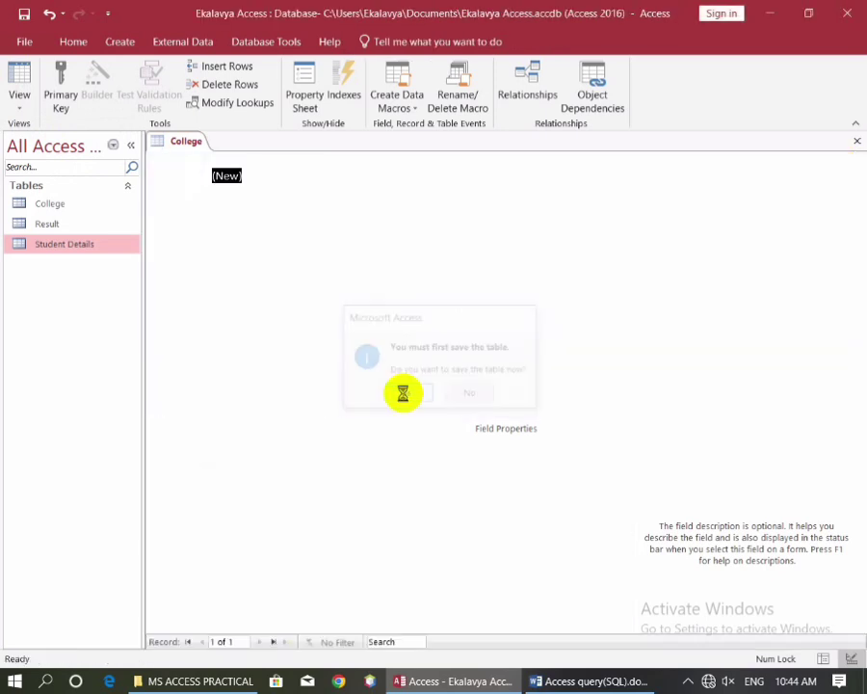
Enter the first College record with Rollno 123, StudentName AAA and Course BCOM.
left_click_drag(299, 175, 347, 179)
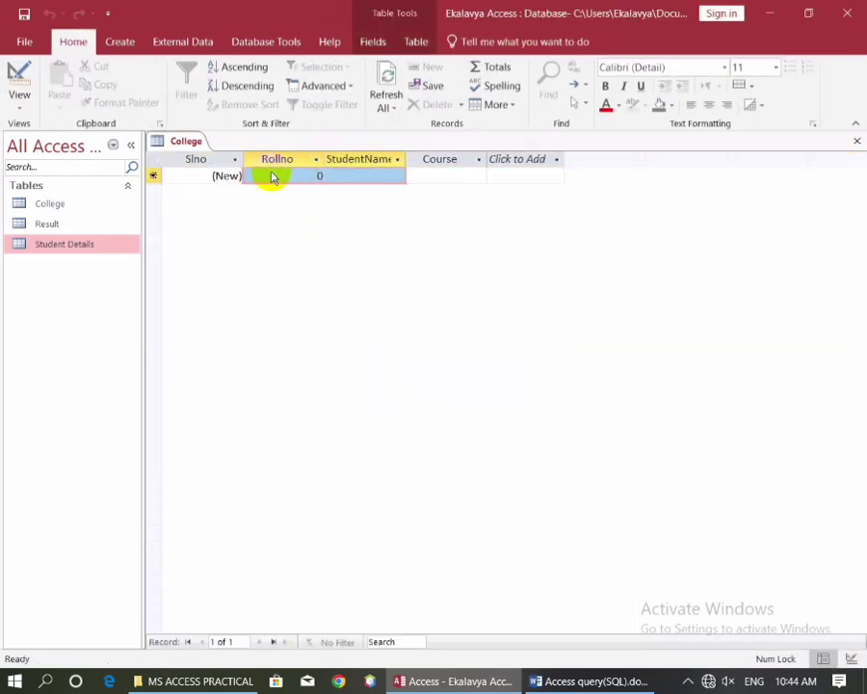
left_click_drag(287, 176, 327, 178)
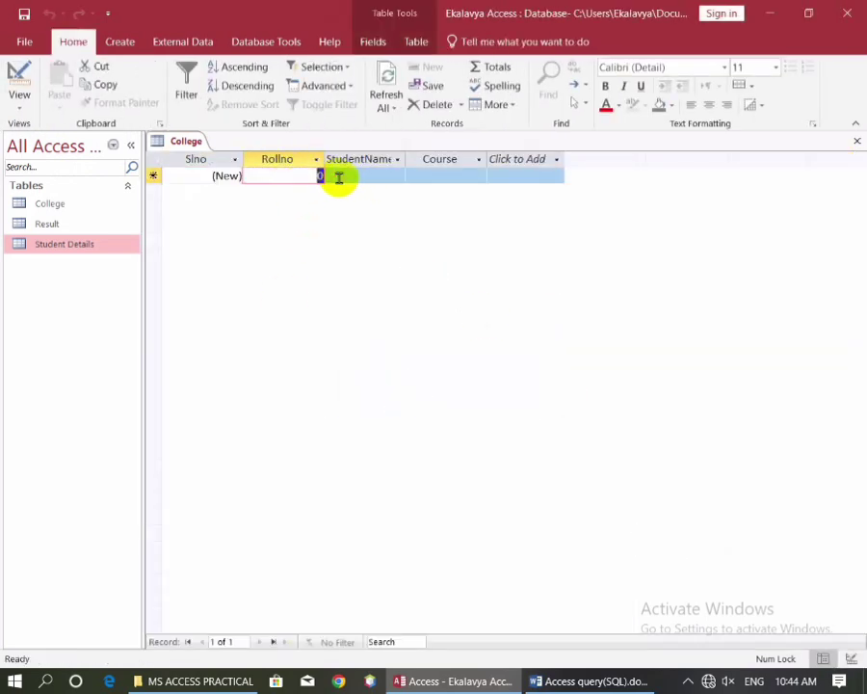
type("123")
left_click(339, 177)
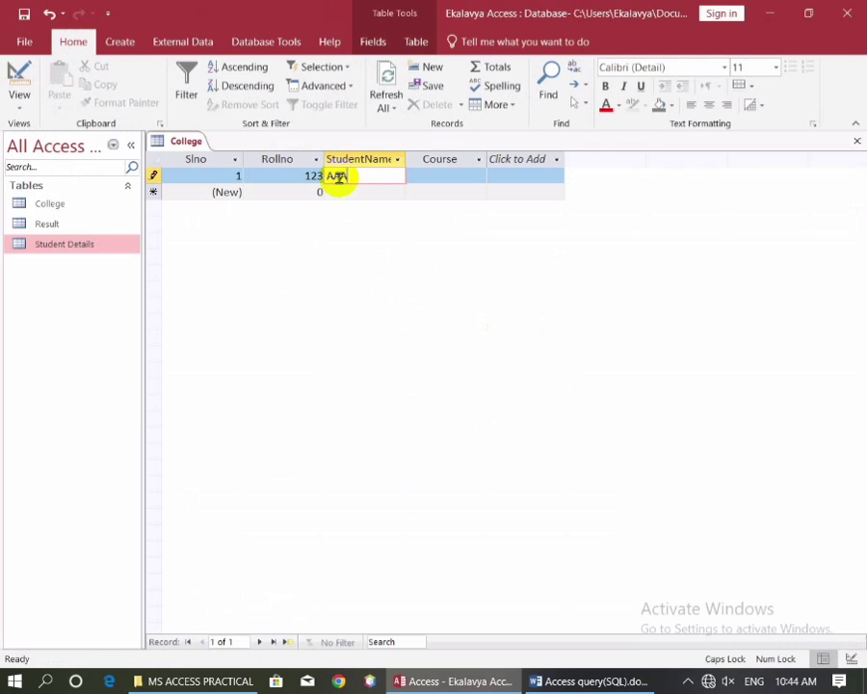
key("Tab")
type("B")
key("Tab")
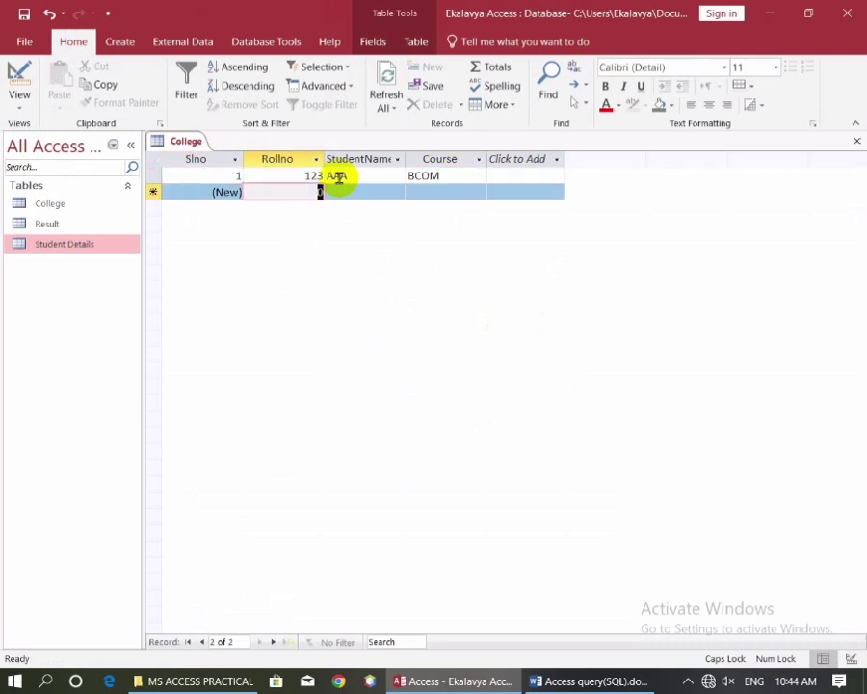
Add a second College record with Rollno 124, StudentName BBB and Course BSC.
type("124")
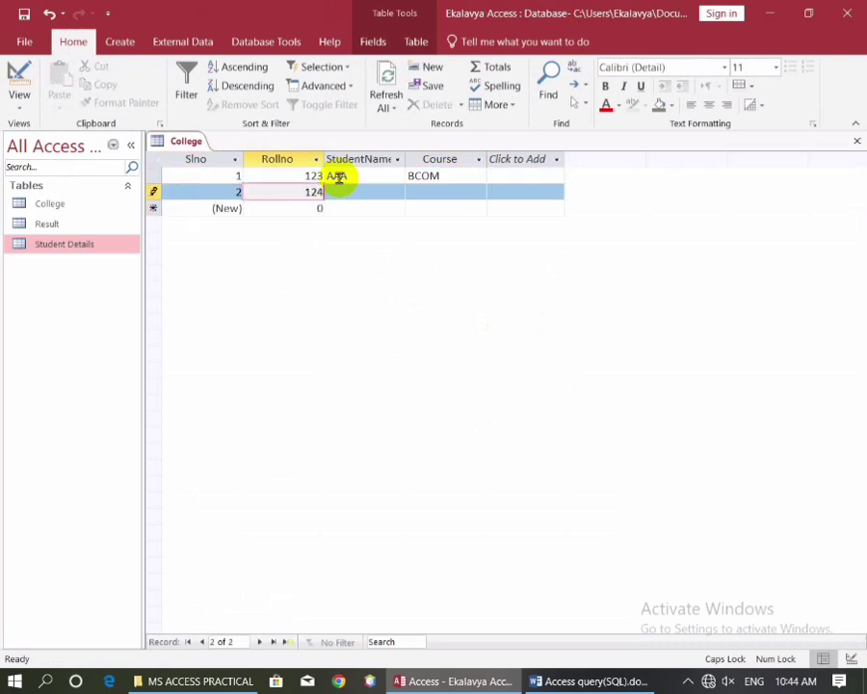
key("Tab")
type("BBB")
key("Tab")
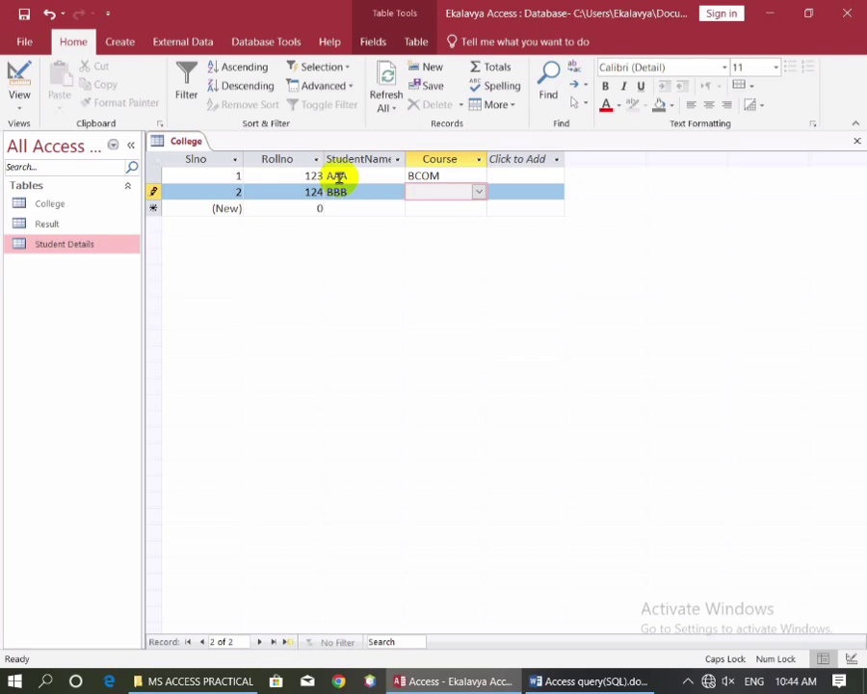
type("BSC")
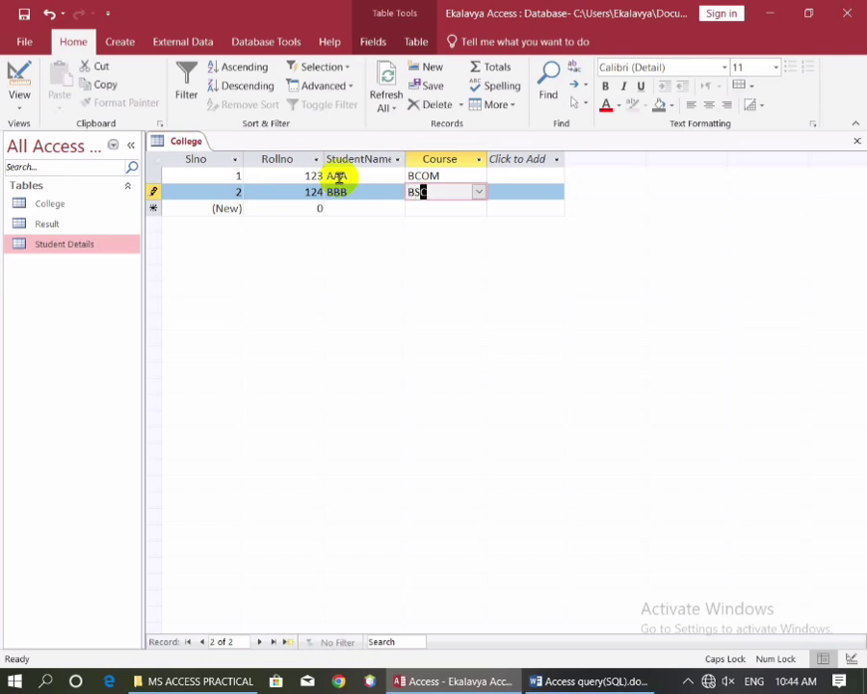
key("Tab")
Add a third College record with Rollno 125, StudentName CCC and Course BA.
type("125")
key("Tab")
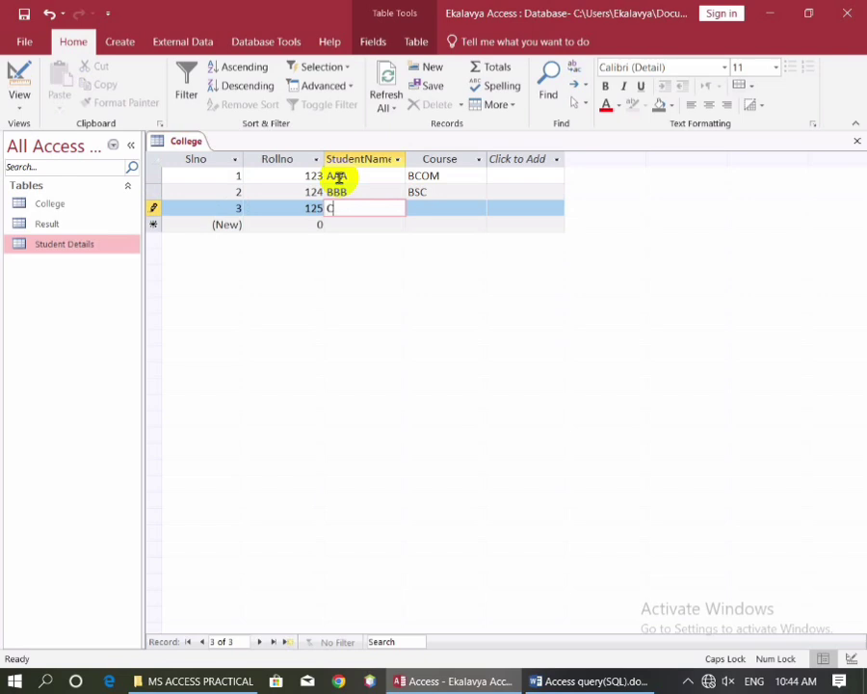
type("CCC")
key("Tab")
type("BA")
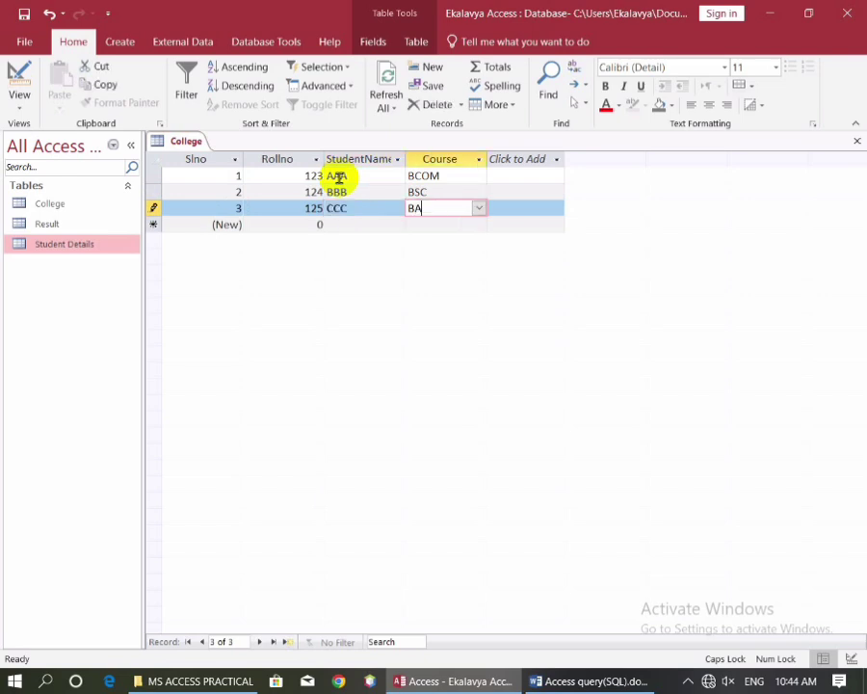
key("Tab")
Add a fourth College record with Rollno 126, StudentName DDD and Course BBA.
type("126")
key("Tab")
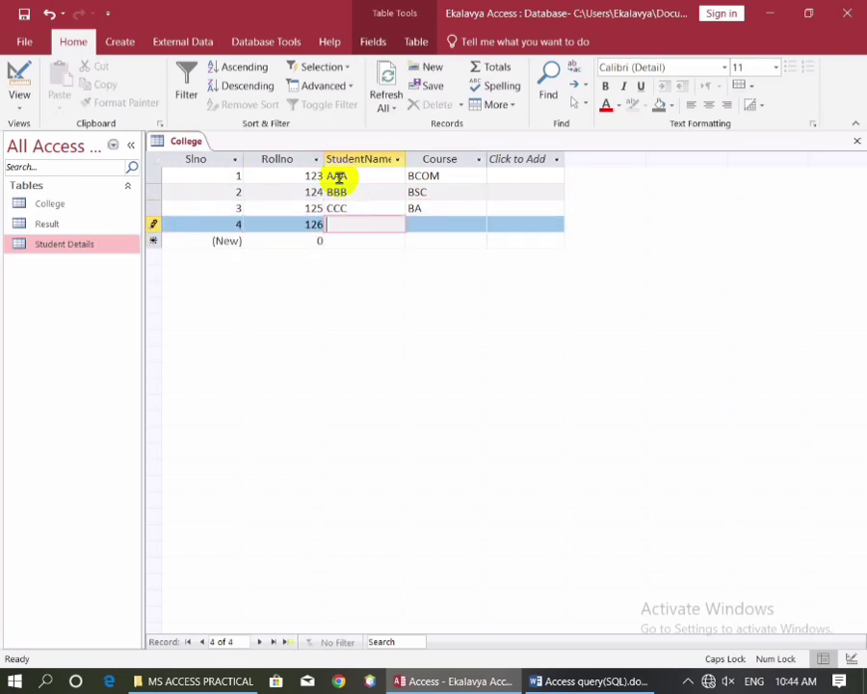
type("DDD")
key("Tab")
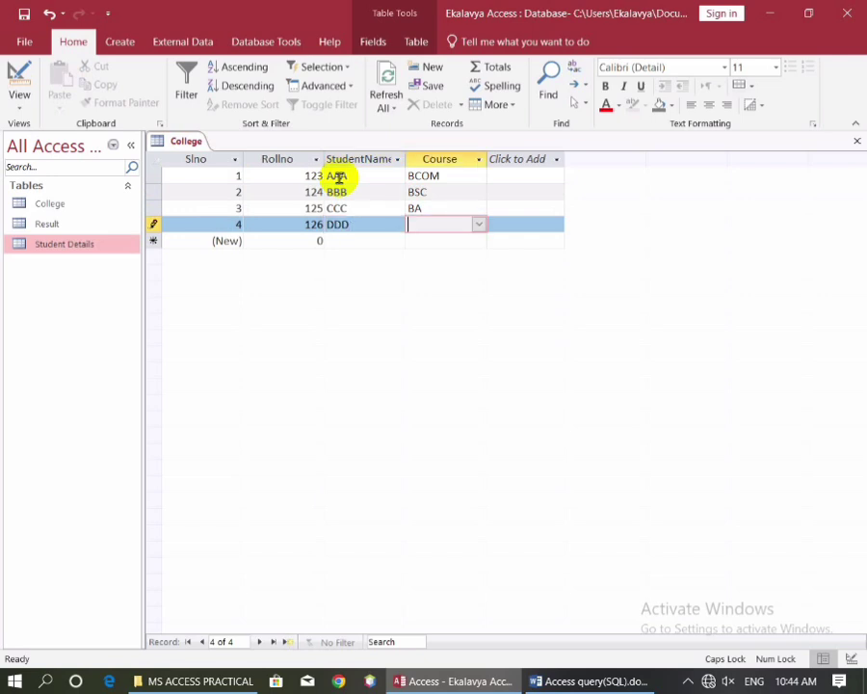
type("BBA")
key("Tab")
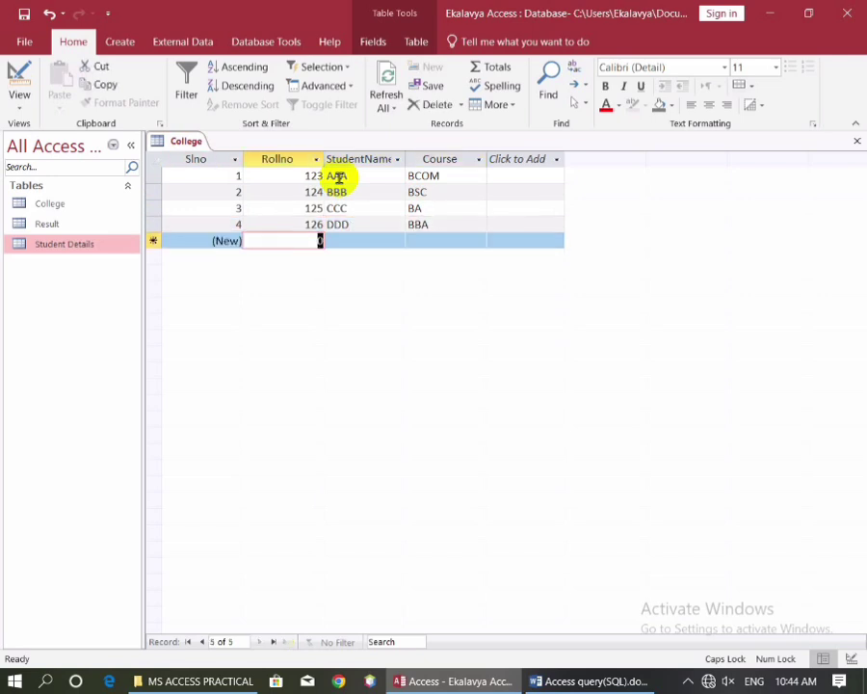
Add a fifth College record with Rollno 127, StudentName EEE and Course BSC.
type("127")
key("Tab")
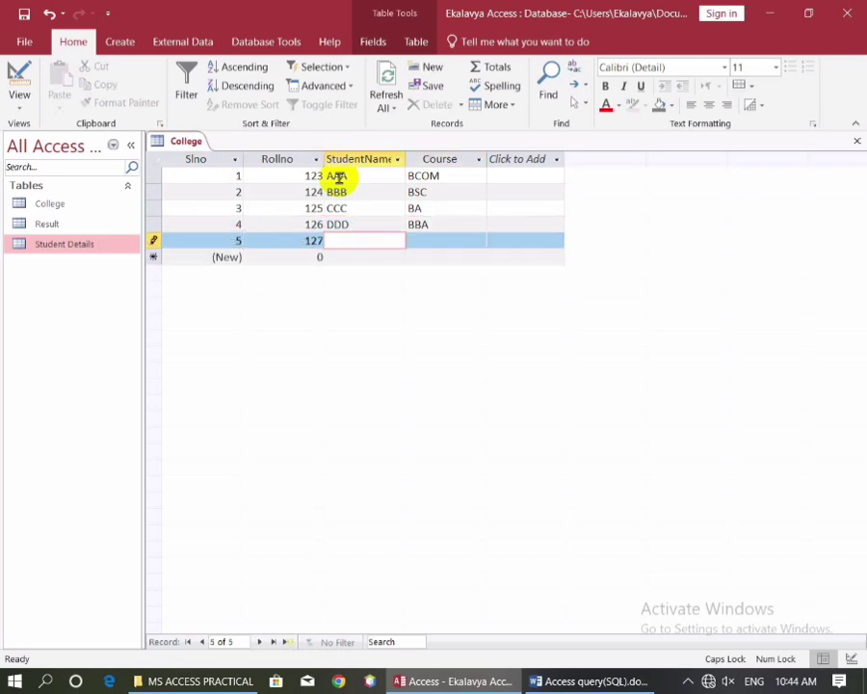
type("EEE")
key("Tab")
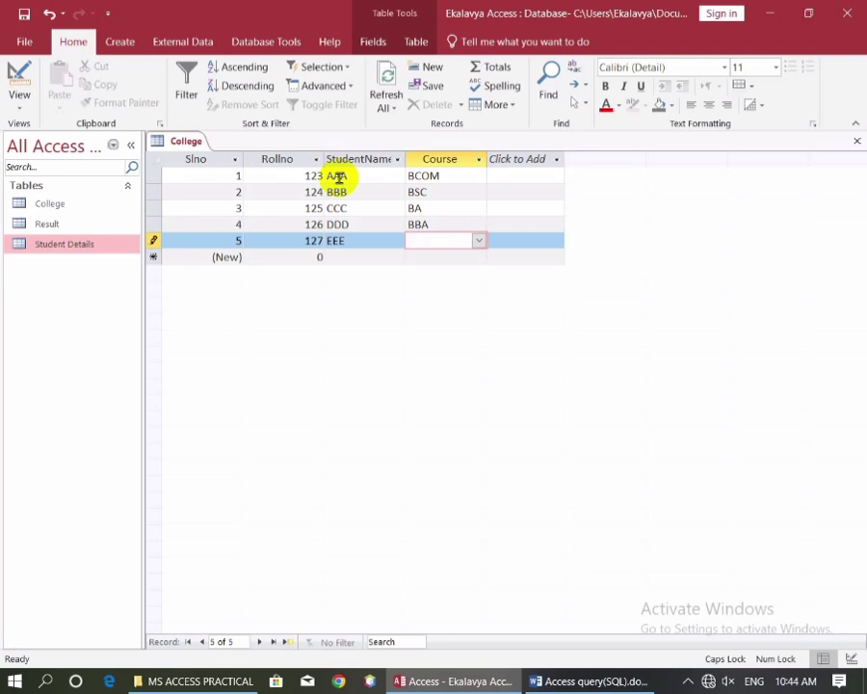
type("BSC")
key("Tab")
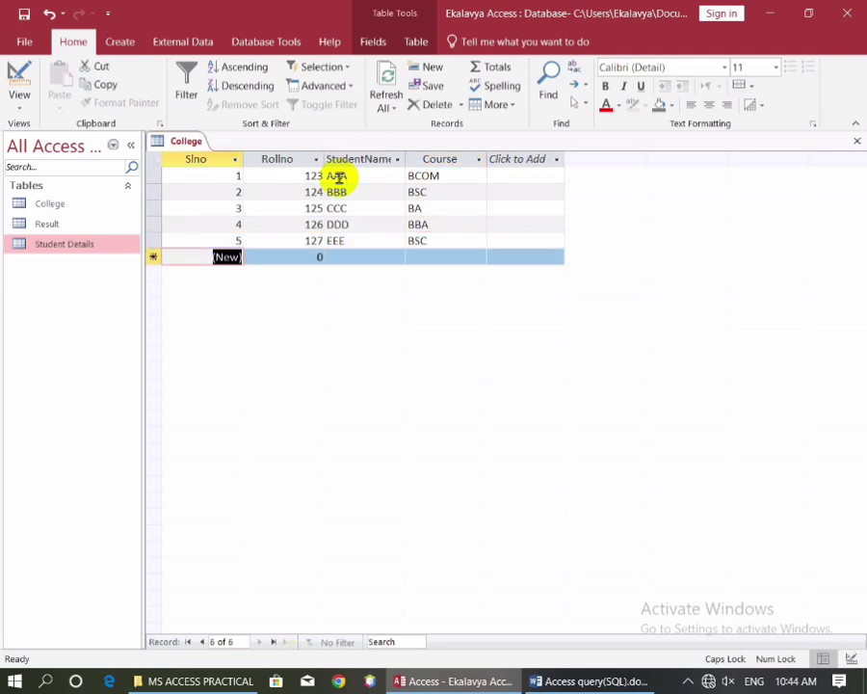
Add a sixth College record with Rollno 128, StudentName FFF and Course BCOM.
key("Tab")
type("128")
key("Tab")
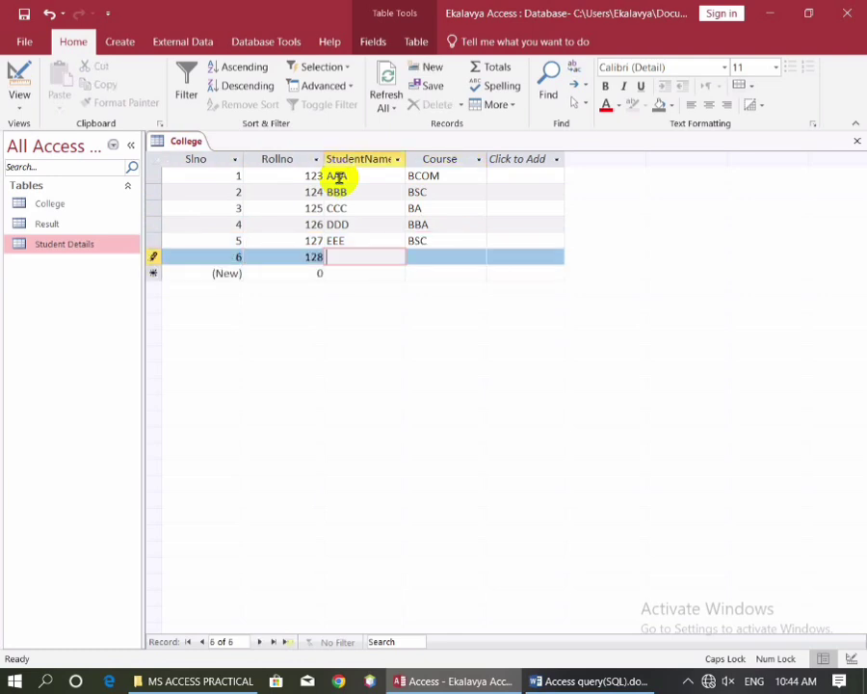
key("Tab")
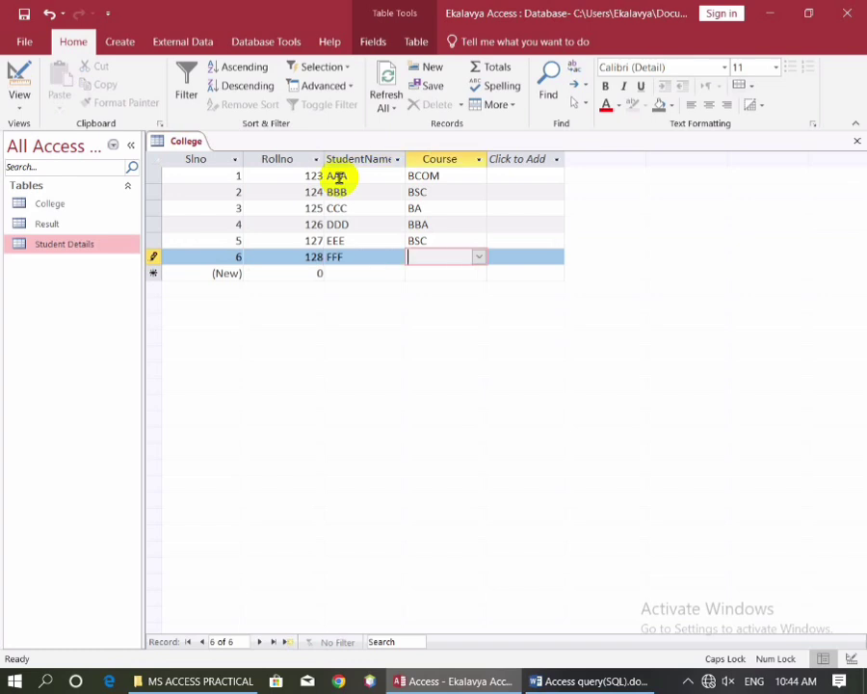
type("BCOM")
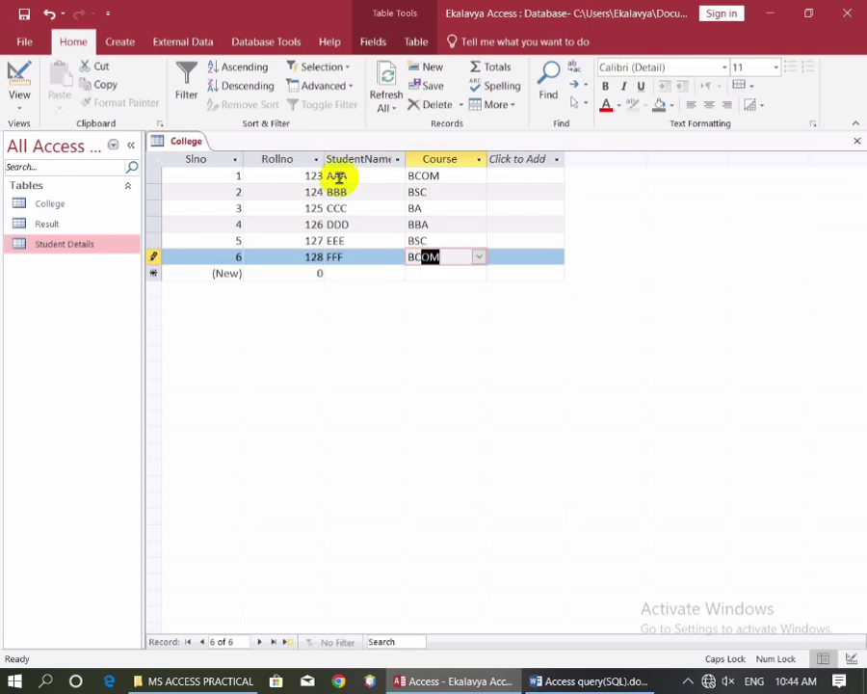
key("Tab")
Add a seventh College record with Rollno 129, StudentName GGG and Course BA.
key("Tab")
type("129")
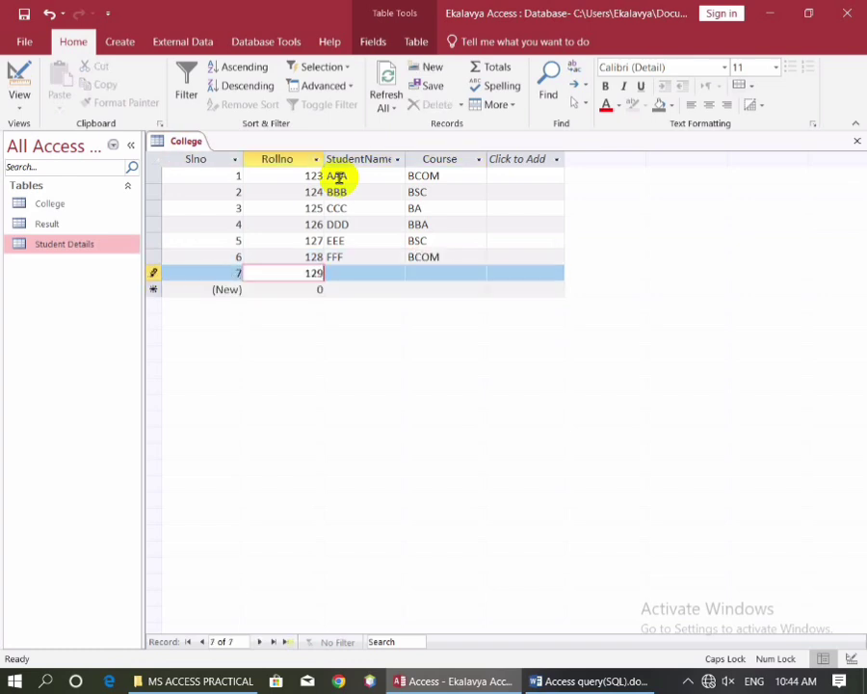
key("Tab")
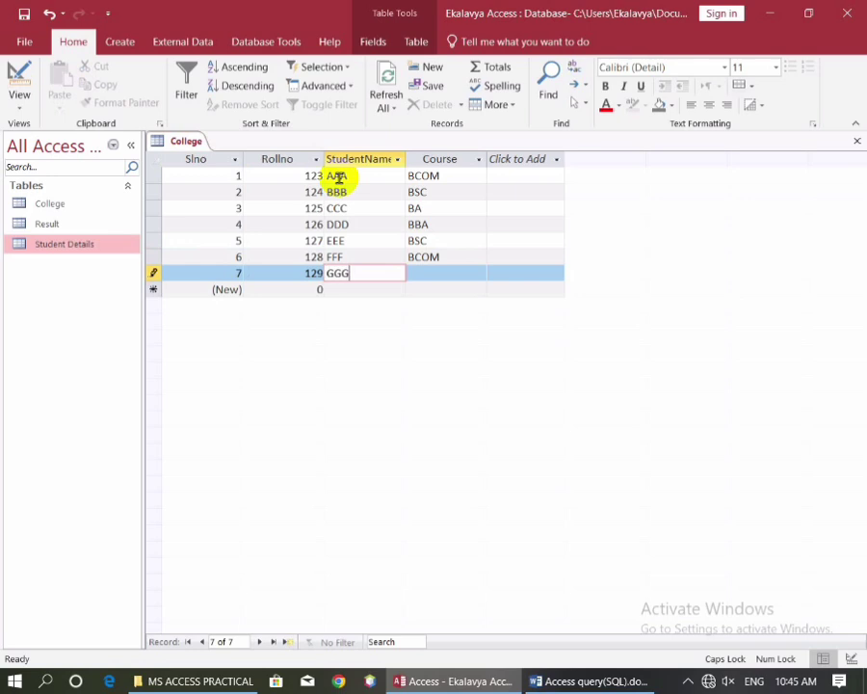
key("Tab")
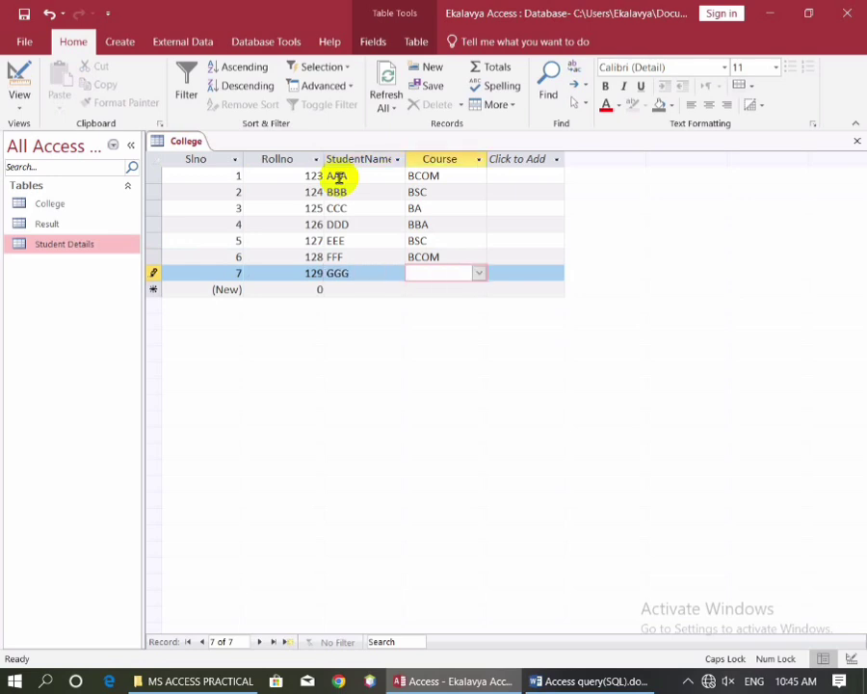
type("BA")
key("Tab")
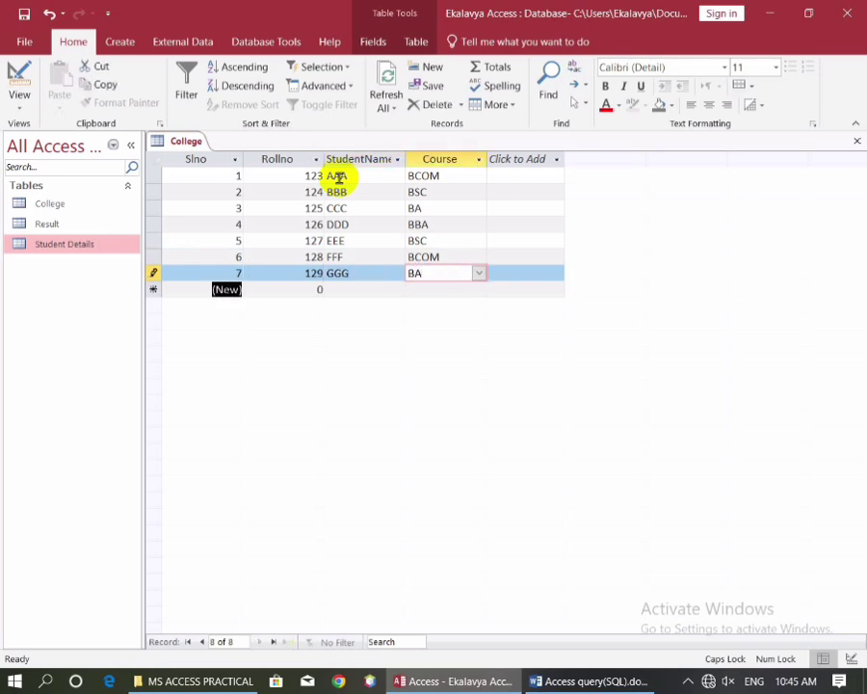
Add an eighth College record with Rollno 130, StudentName HHHH and Course BBA.
key("Tab")
type("1")
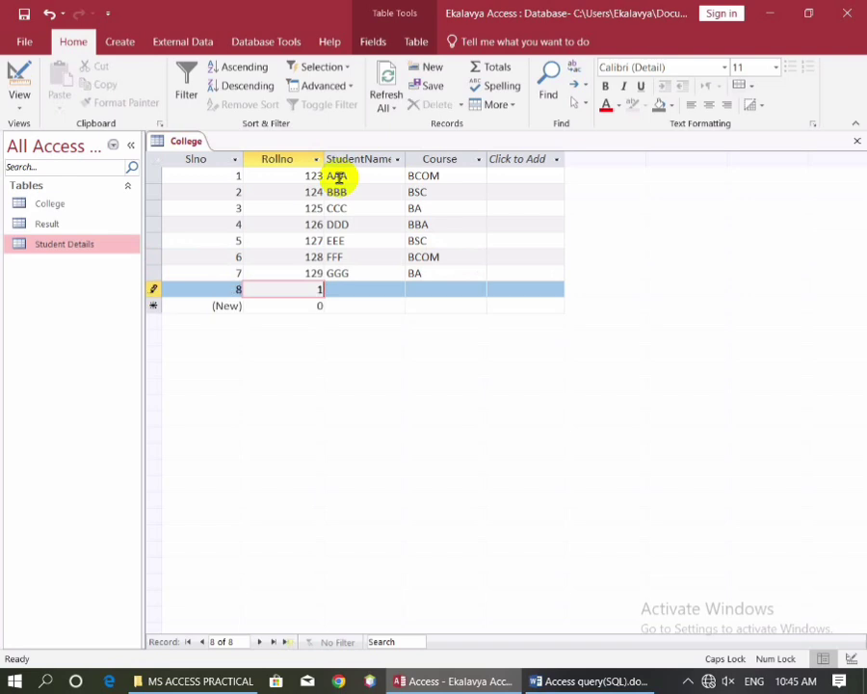
type("30")
key("Tab")
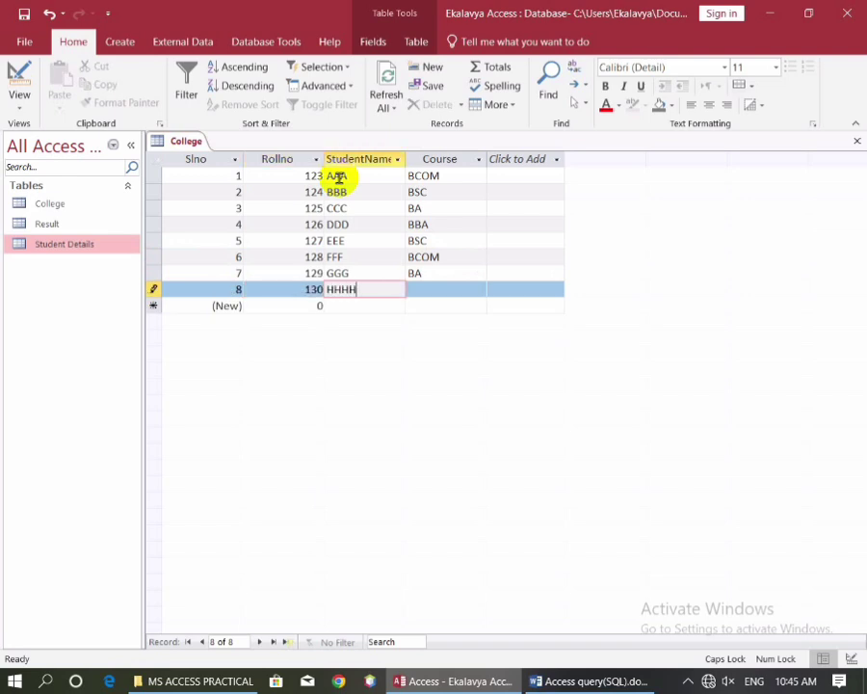
key("Tab")
type("BB")
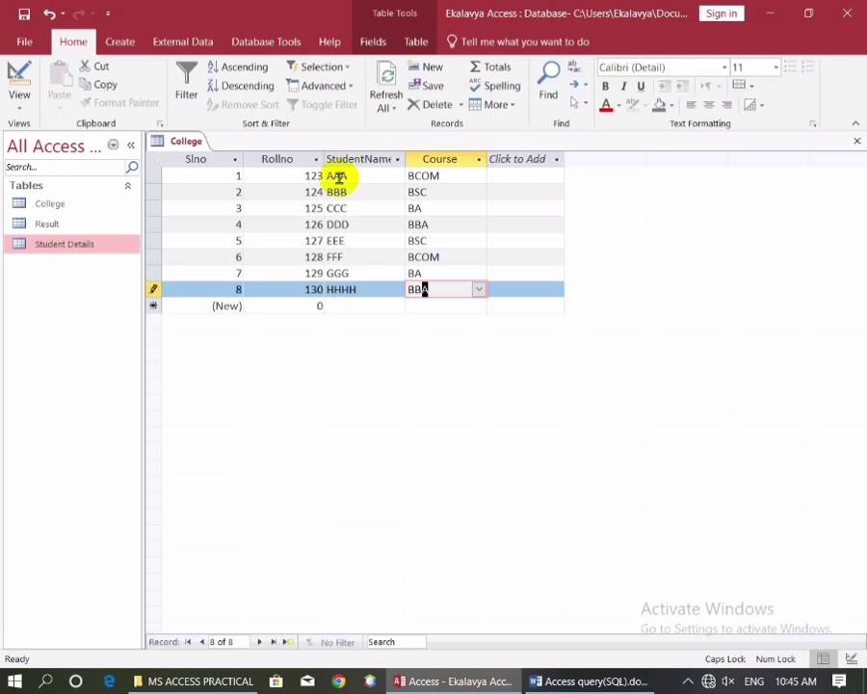
Commit the eighth College record and examine the Select query entry in the Word notes' list of query types, returning to Access.
key("Tab")
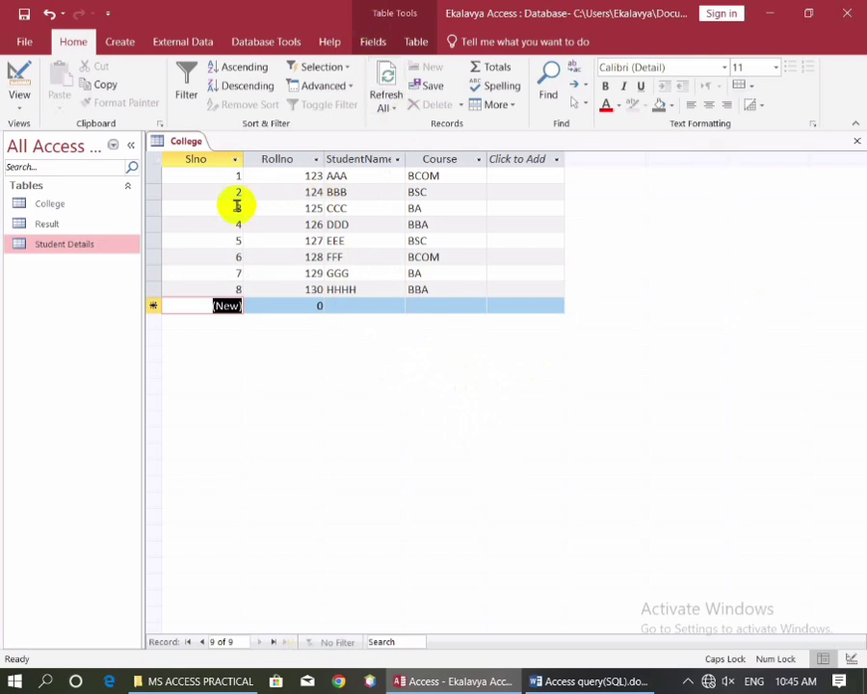
left_click(121, 43)
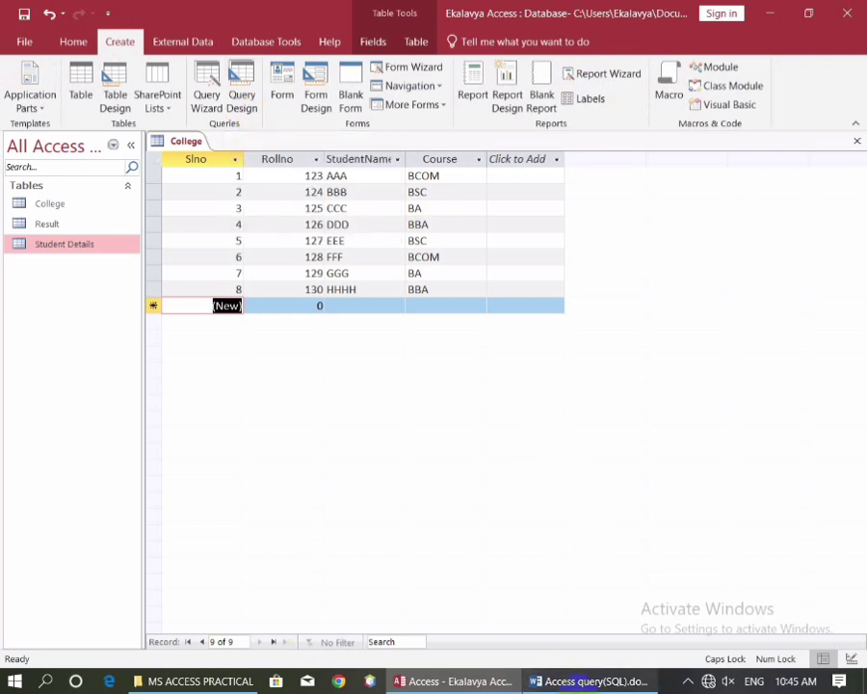
left_click(583, 681)
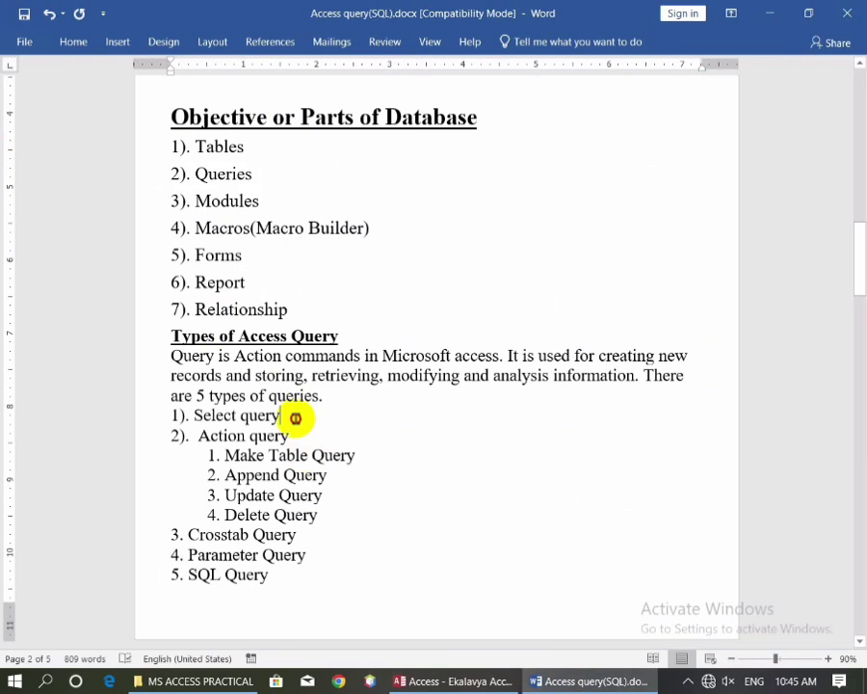
left_click_drag(293, 415, 200, 415)
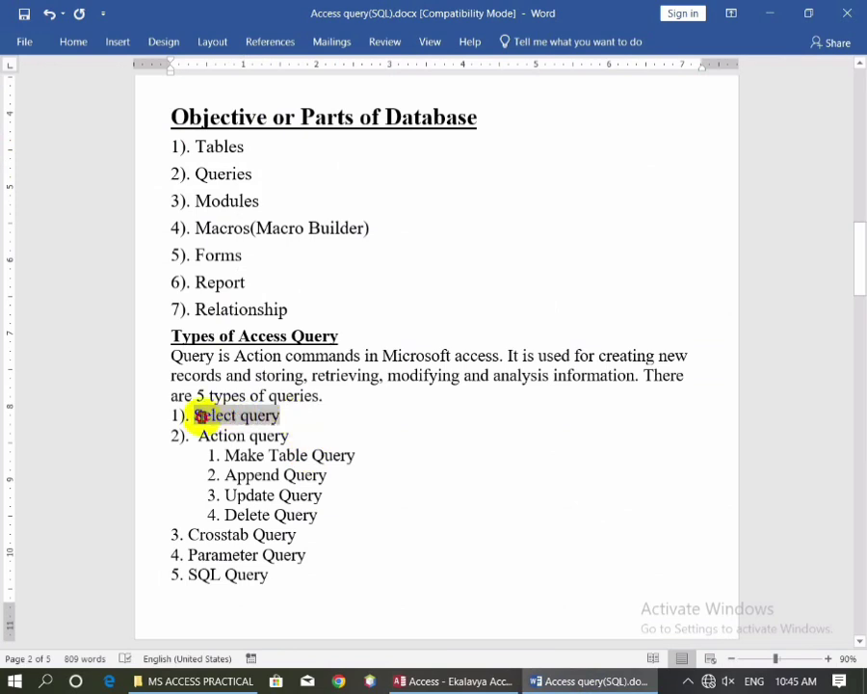
left_click(422, 432)
left_click(452, 681)
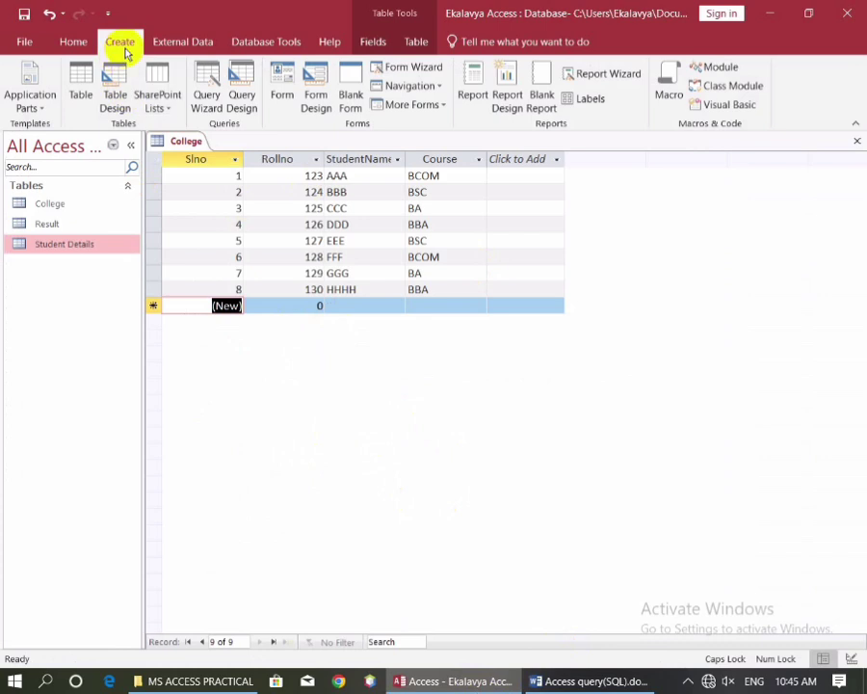
Create a new query in Design view and add the College table as its source.
left_click(242, 100)
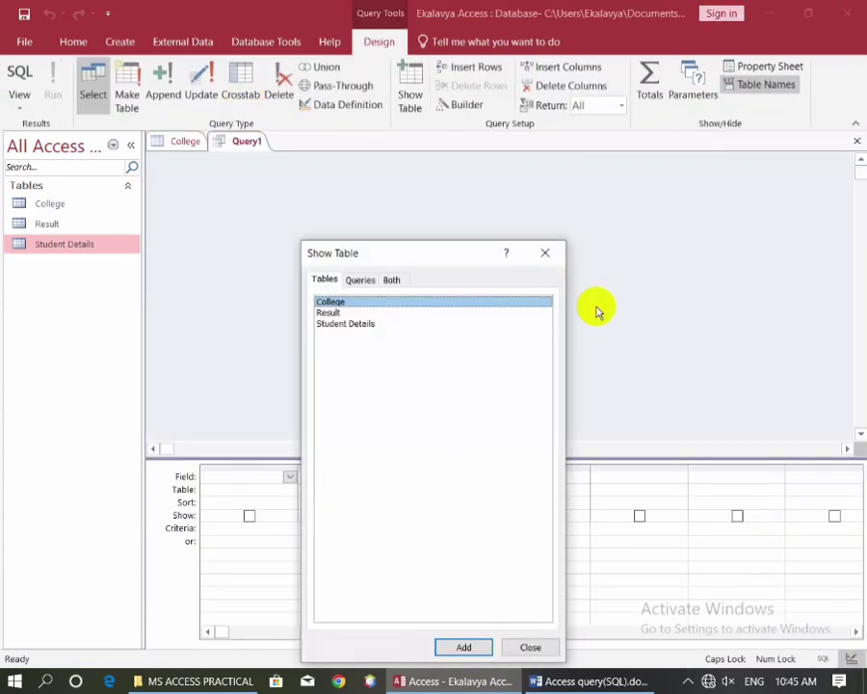
left_click_drag(412, 249, 426, 201)
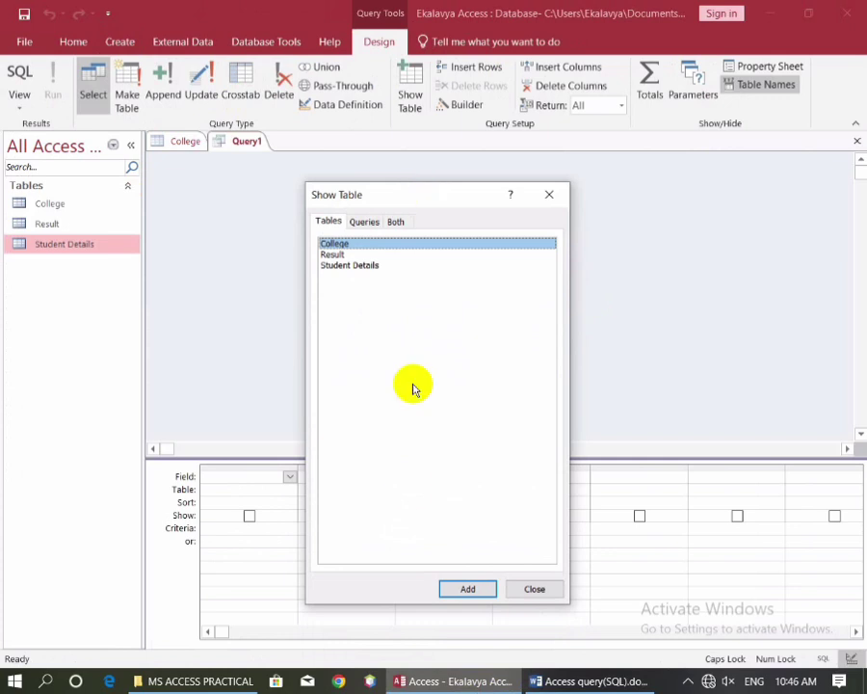
left_click(402, 193)
left_click_drag(403, 194, 393, 185)
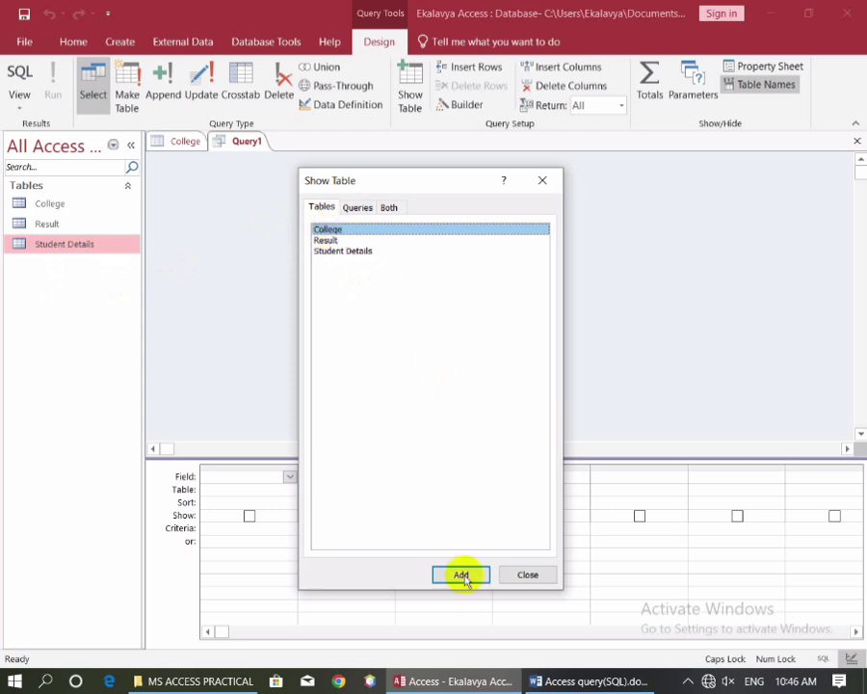
left_click_drag(420, 180, 548, 165)
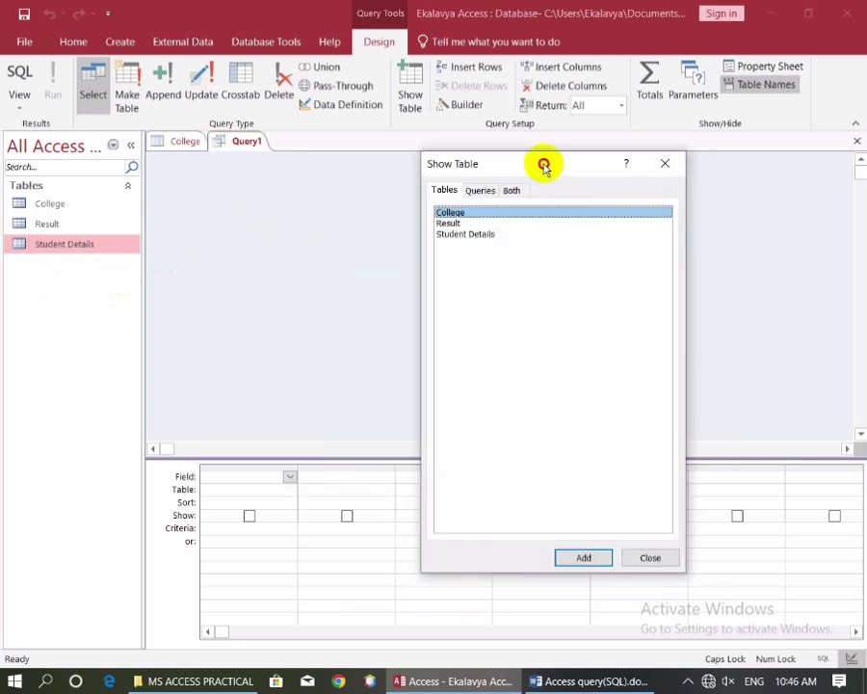
left_click(583, 557)
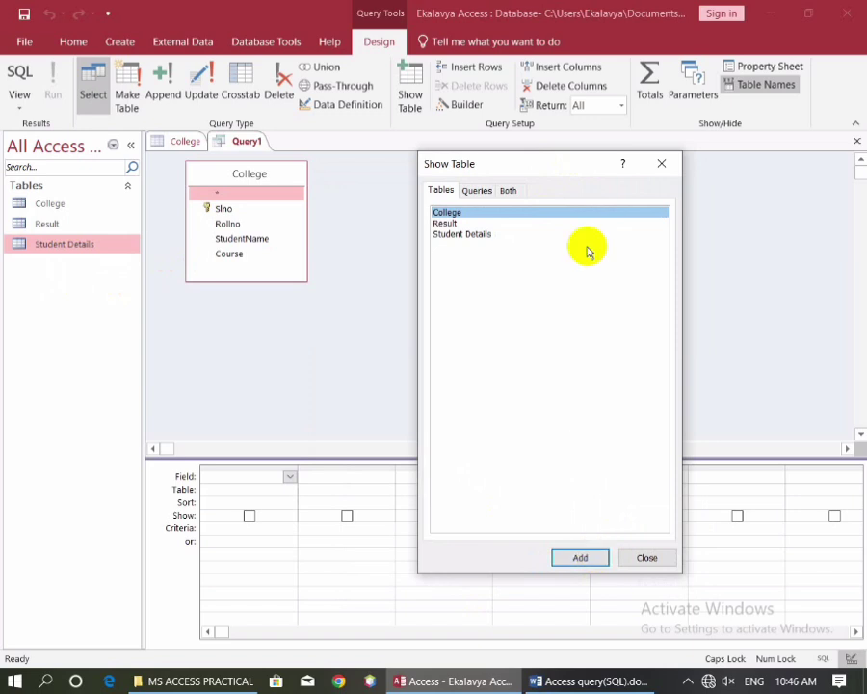
left_click_drag(535, 171, 565, 183)
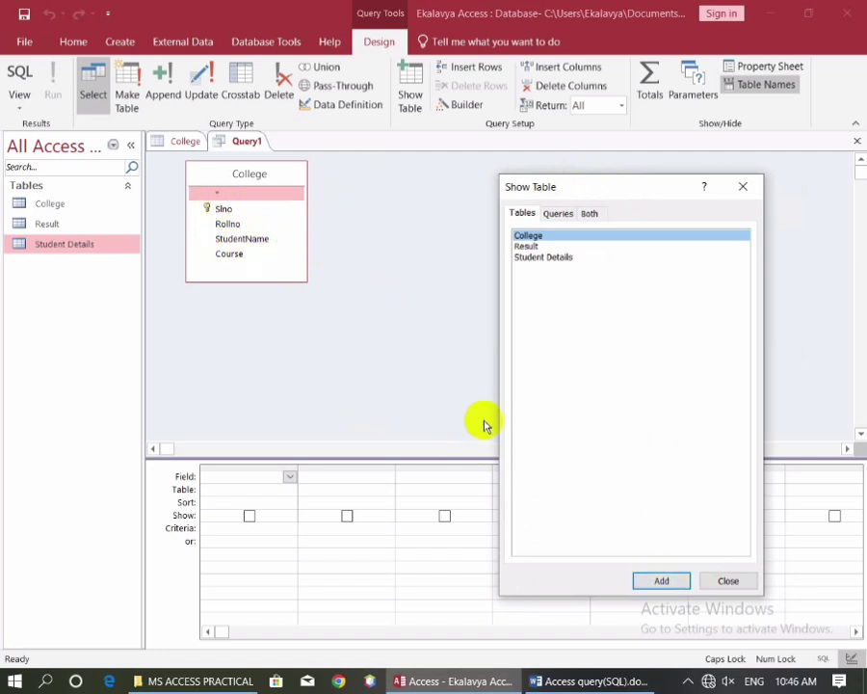
left_click(729, 581)
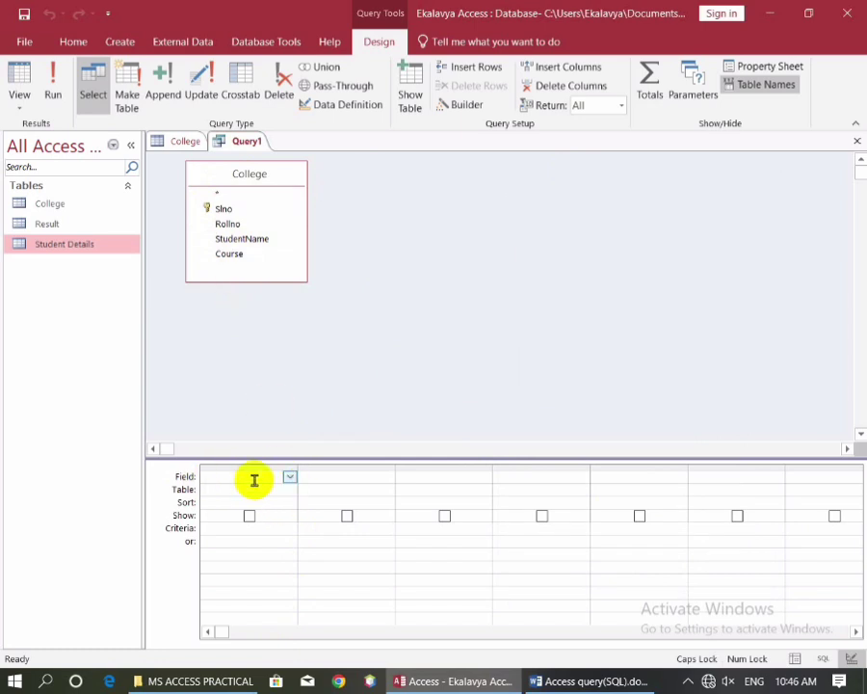
left_click(289, 476)
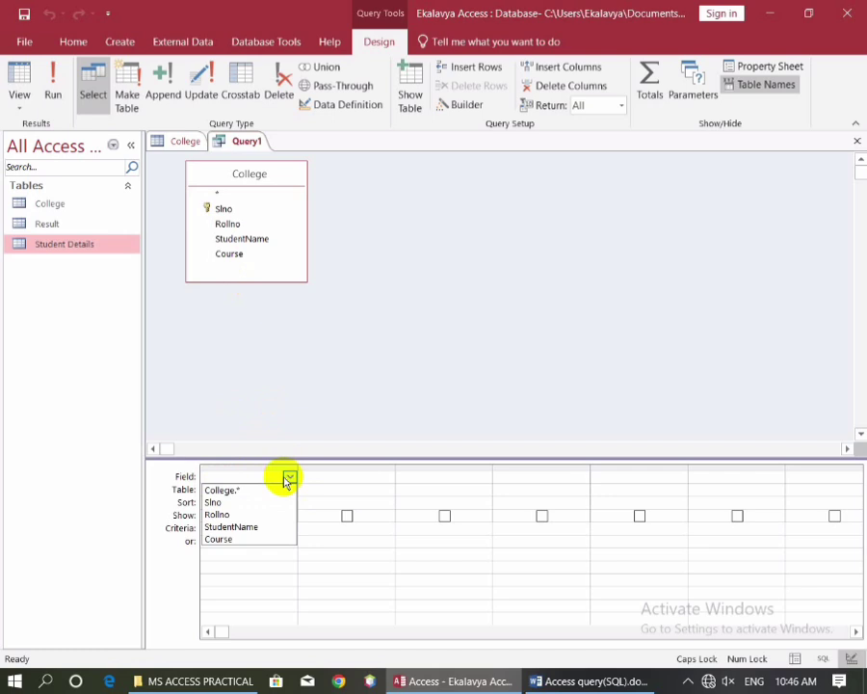
left_click(214, 502)
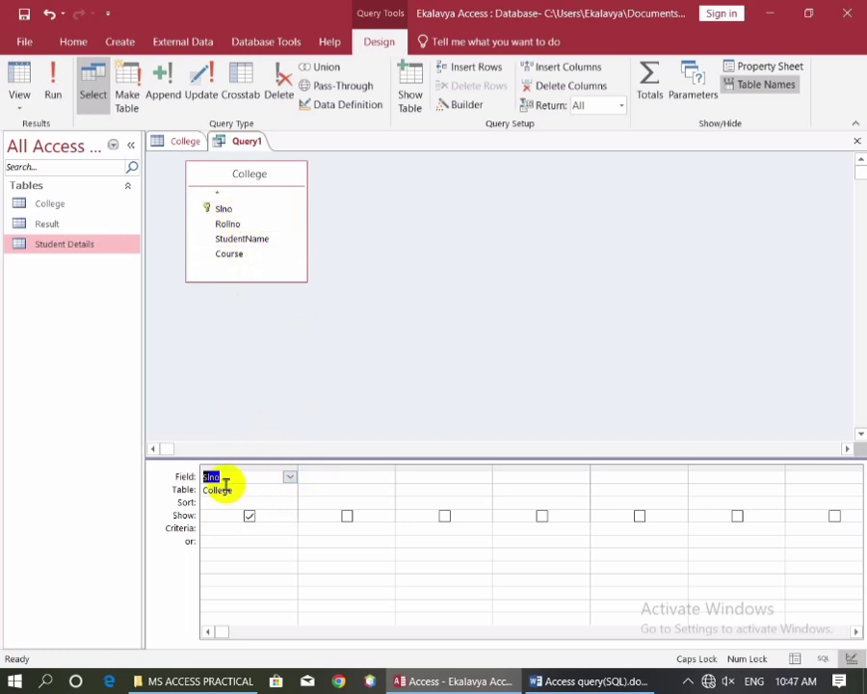
left_click_drag(222, 480, 138, 481)
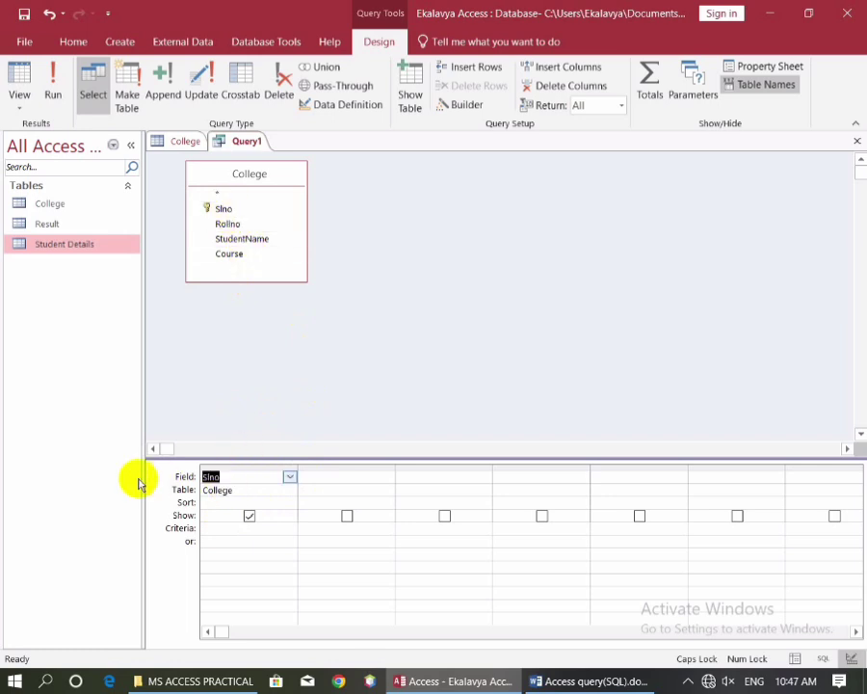
key("Delete")
left_click(200, 557)
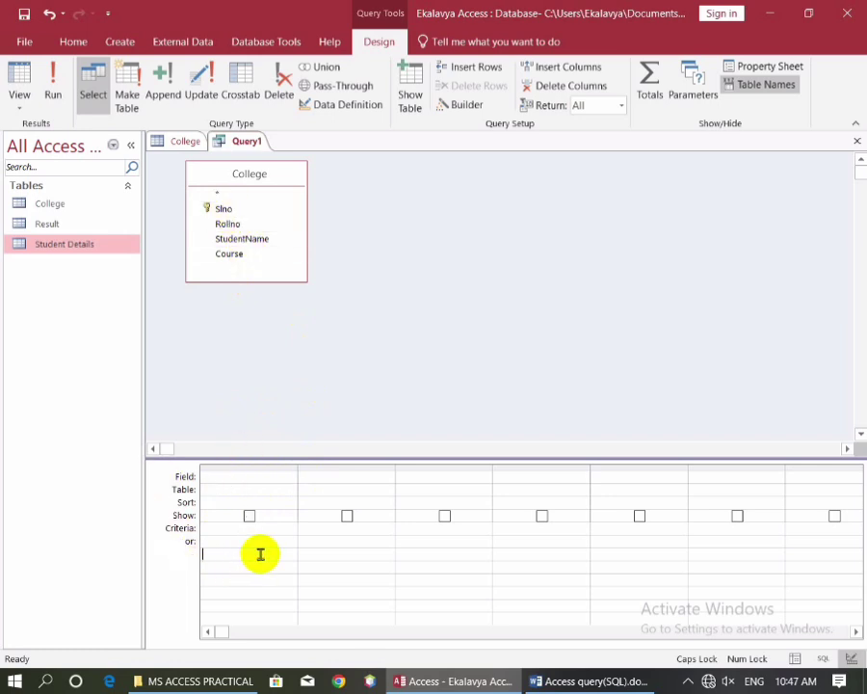
Add the Slno, Rollno, StudentName and Course fields to the query grid, removing the duplicate Course column.
left_click(230, 480)
left_click(240, 209)
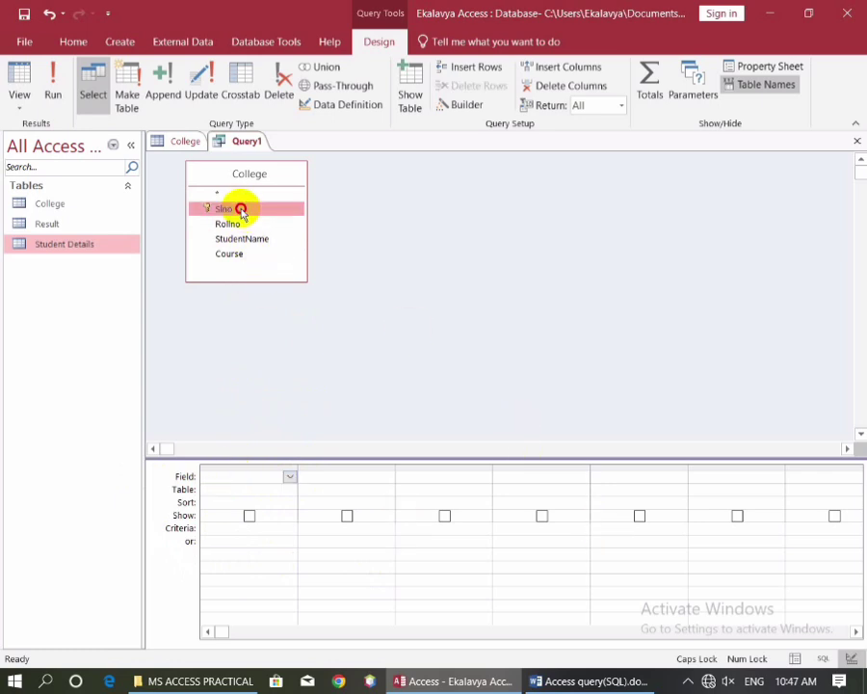
left_click_drag(241, 209, 223, 476)
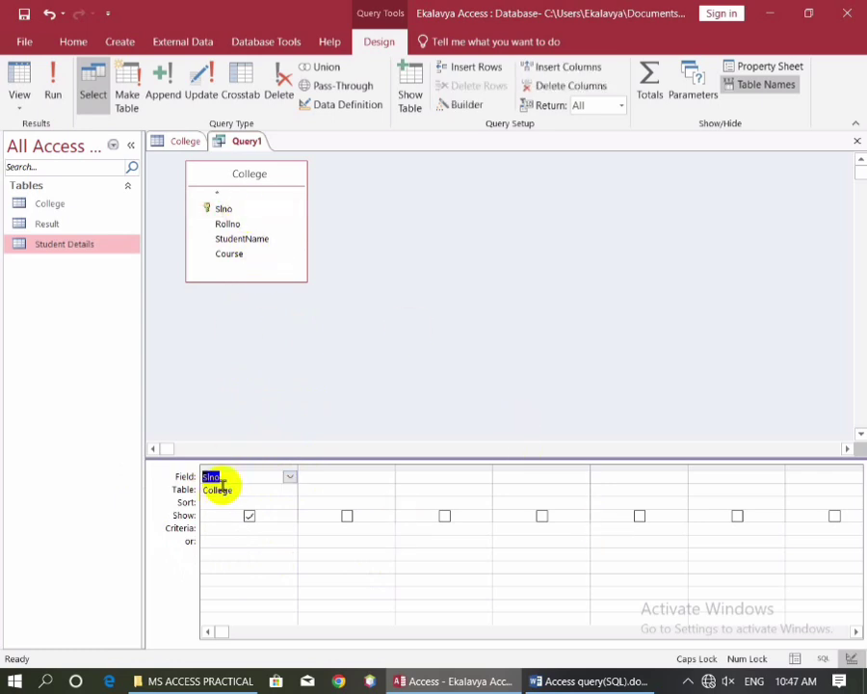
left_click(231, 227)
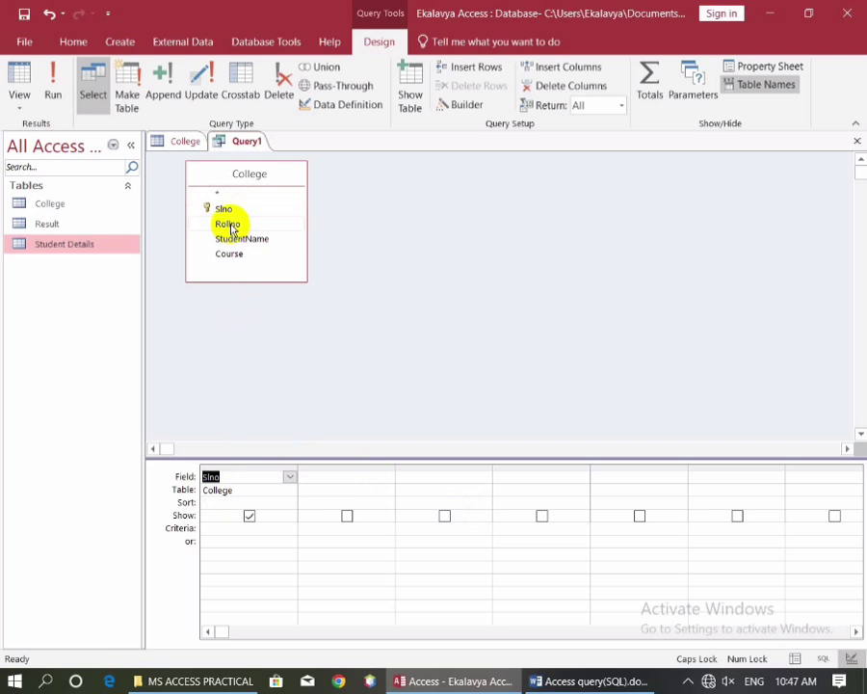
left_click_drag(231, 228, 328, 480)
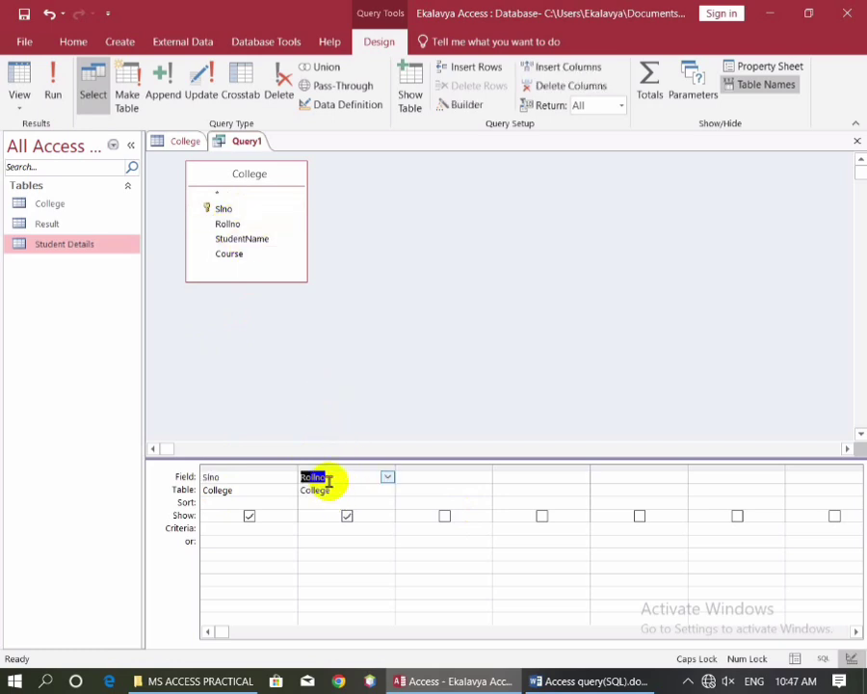
left_click(243, 241)
double_click(242, 241)
double_click(231, 254)
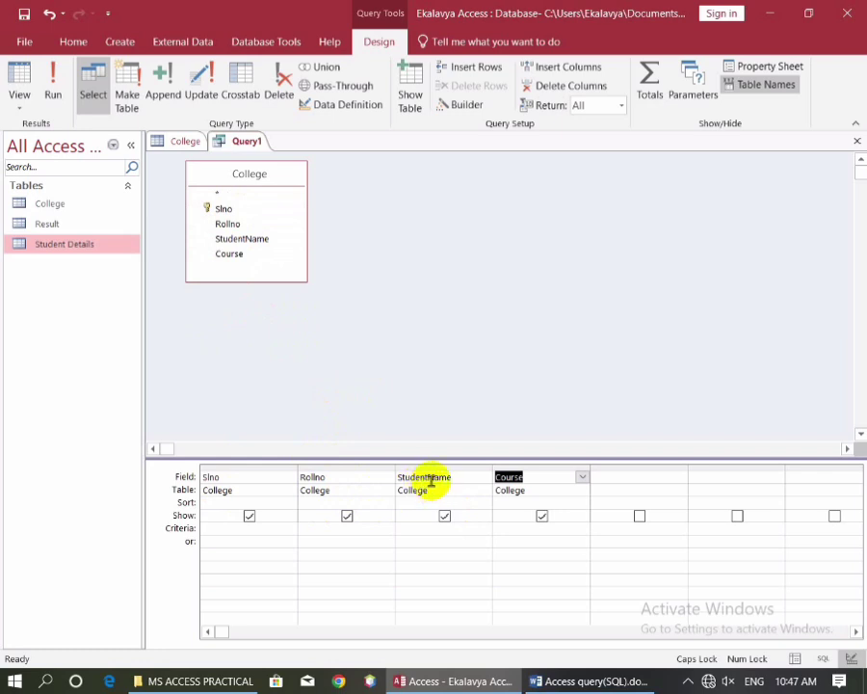
double_click(239, 256)
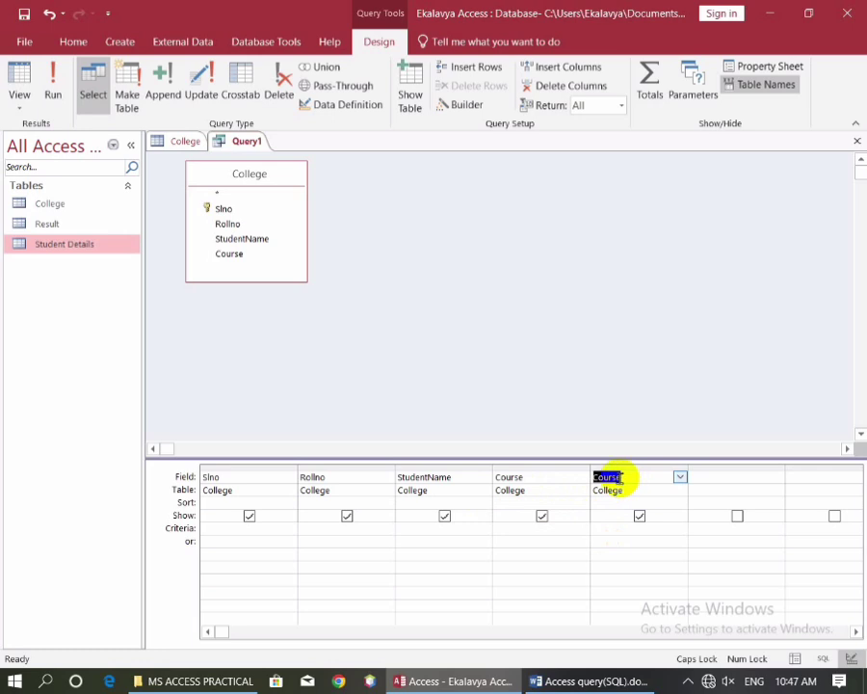
key("Delete")
Hide the Slno field from the query output and run the query.
left_click(562, 557)
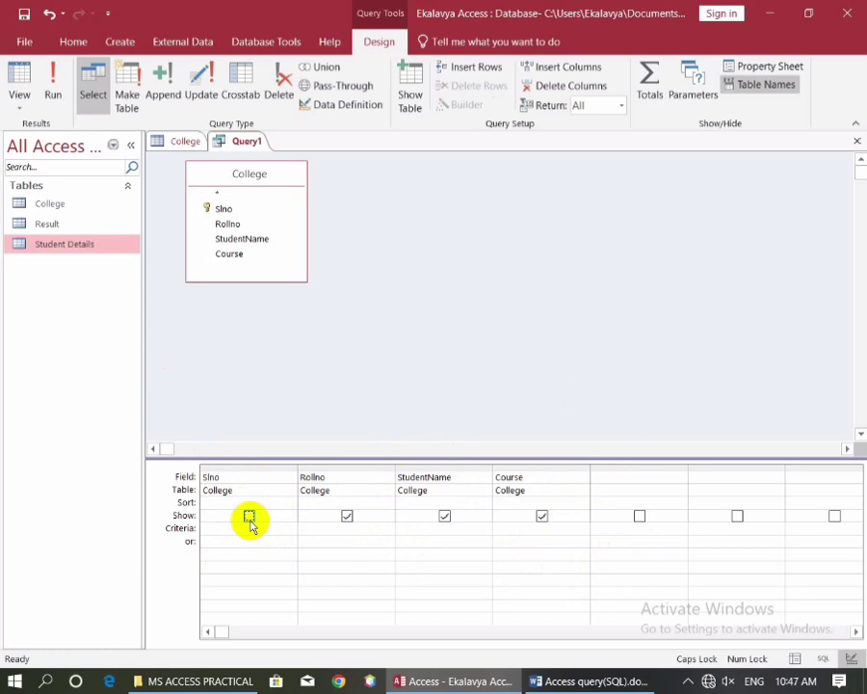
left_click(55, 94)
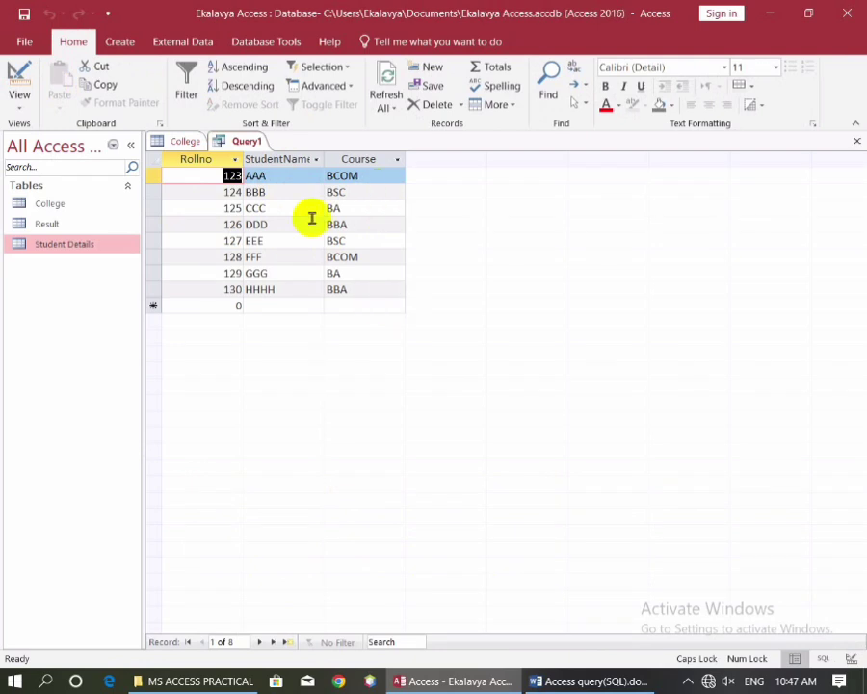
Return the query to Design view and include the Slno field in the output again.
left_click(19, 106)
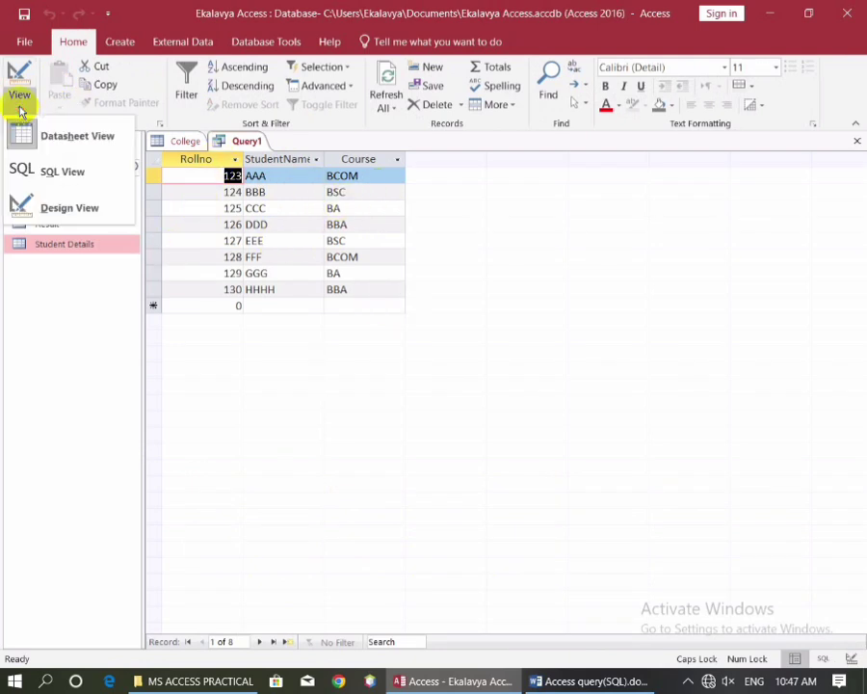
left_click(59, 205)
left_click(249, 517)
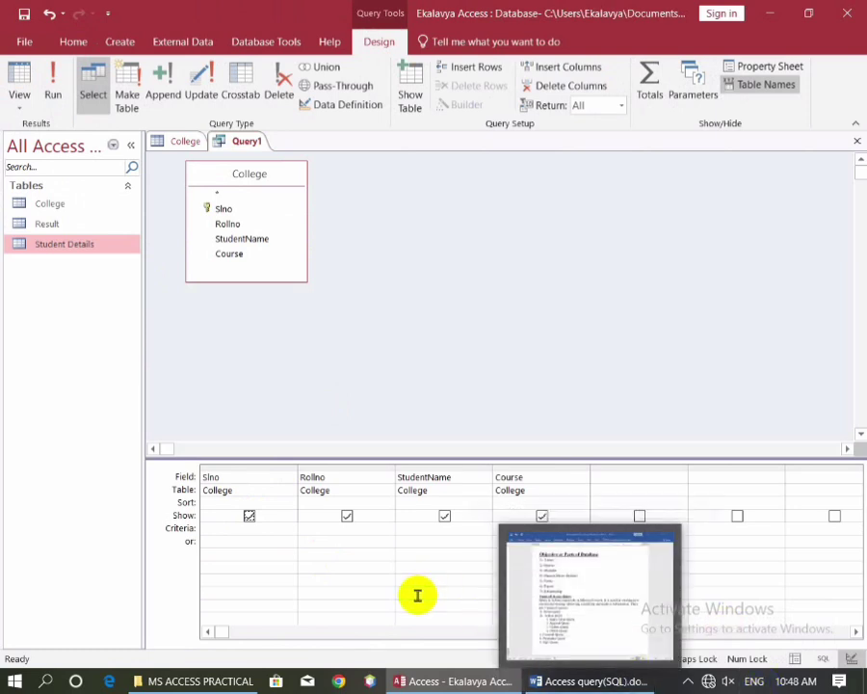
Exclude the Course field from the query output and run the query.
left_click(398, 558)
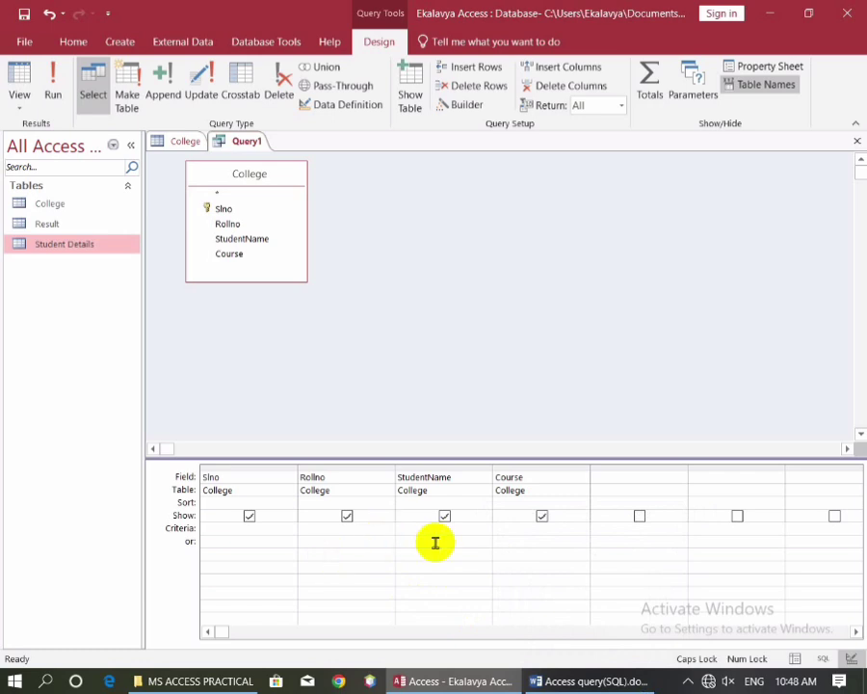
left_click(542, 515)
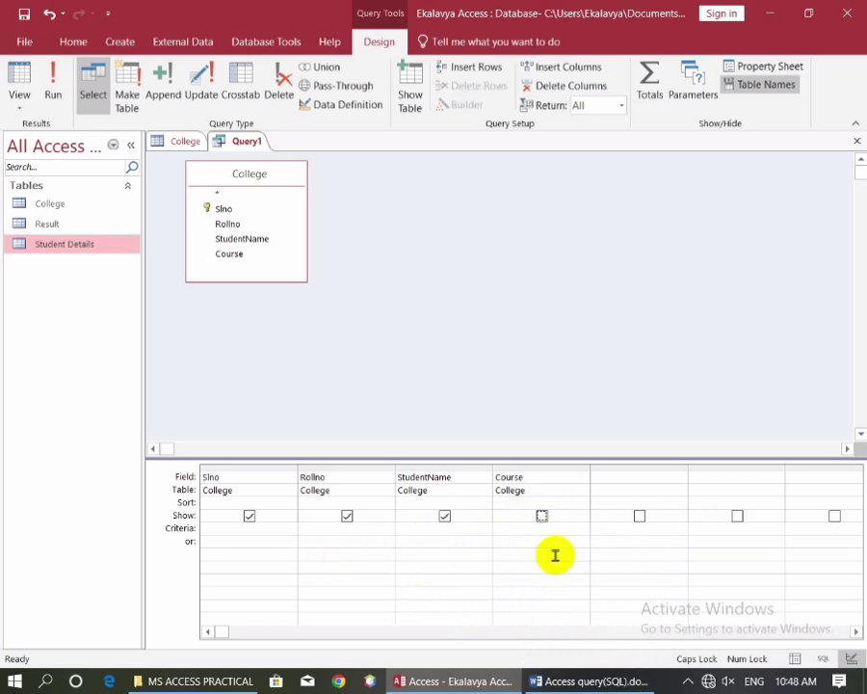
left_click(54, 85)
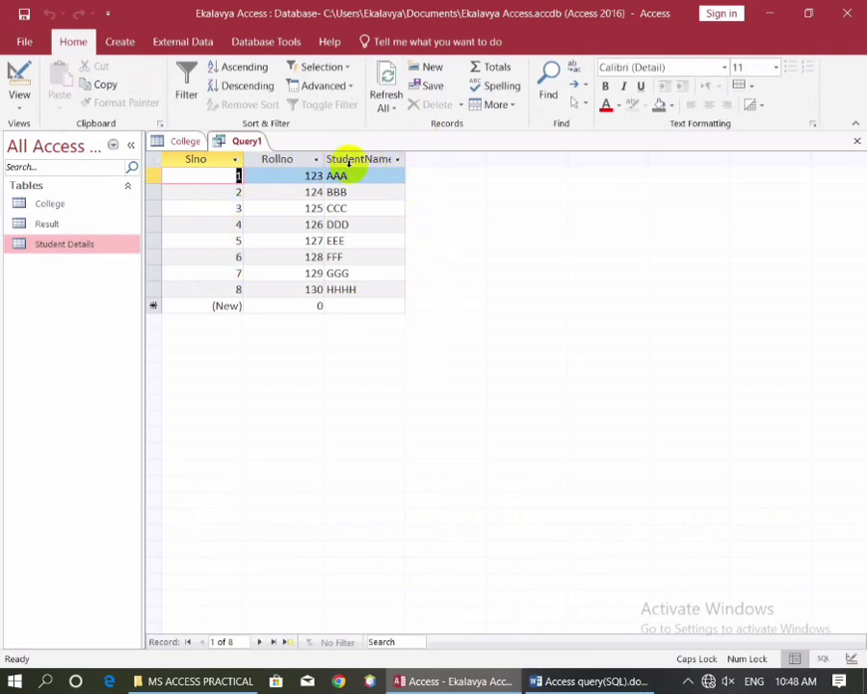
Reopen the query in Design view and set the Course field to show again.
left_click(19, 110)
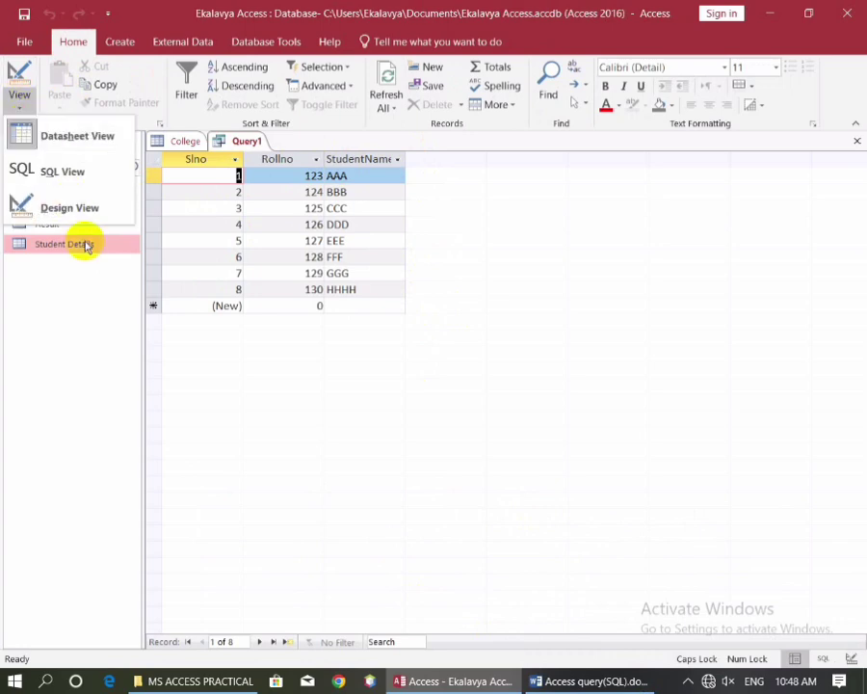
left_click(70, 208)
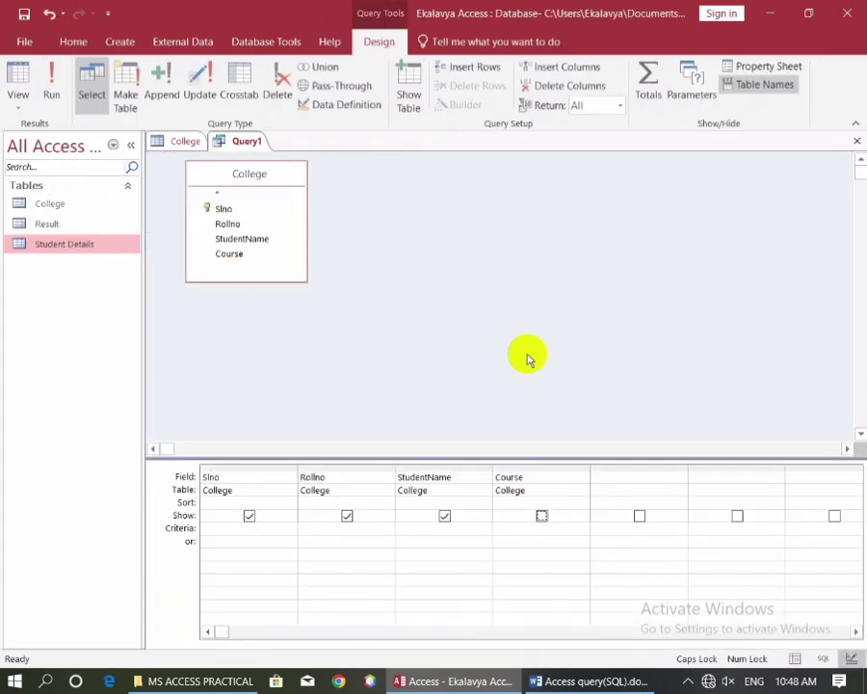
left_click(541, 516)
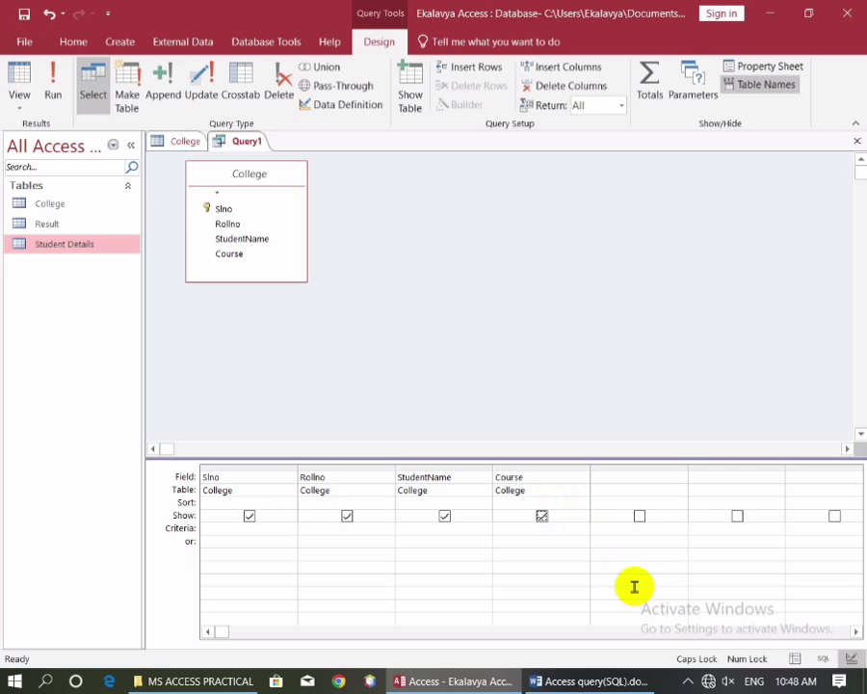
Filter the query with the criterion bcom on the Course field and run it.
left_click(499, 527)
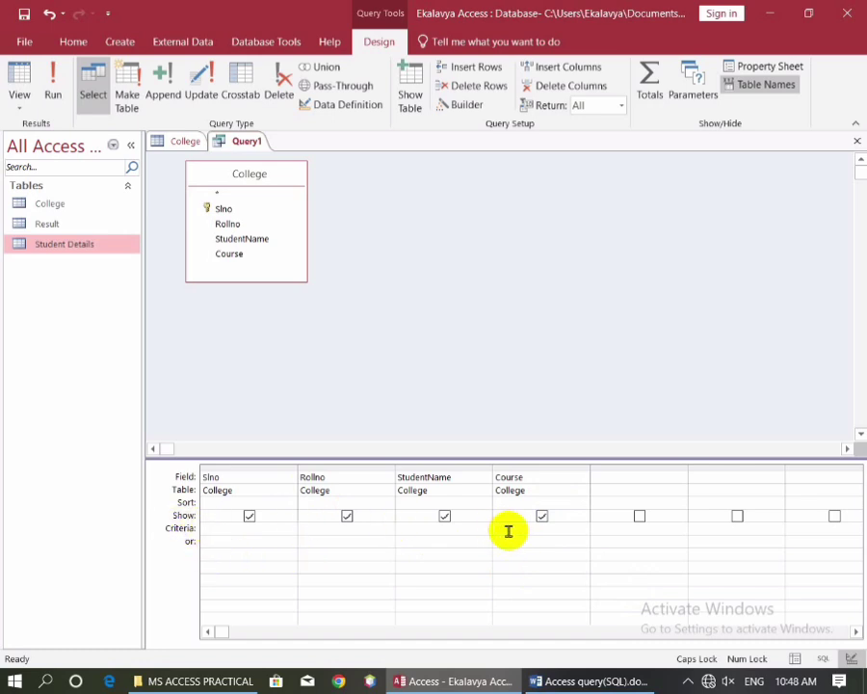
type("bcom")
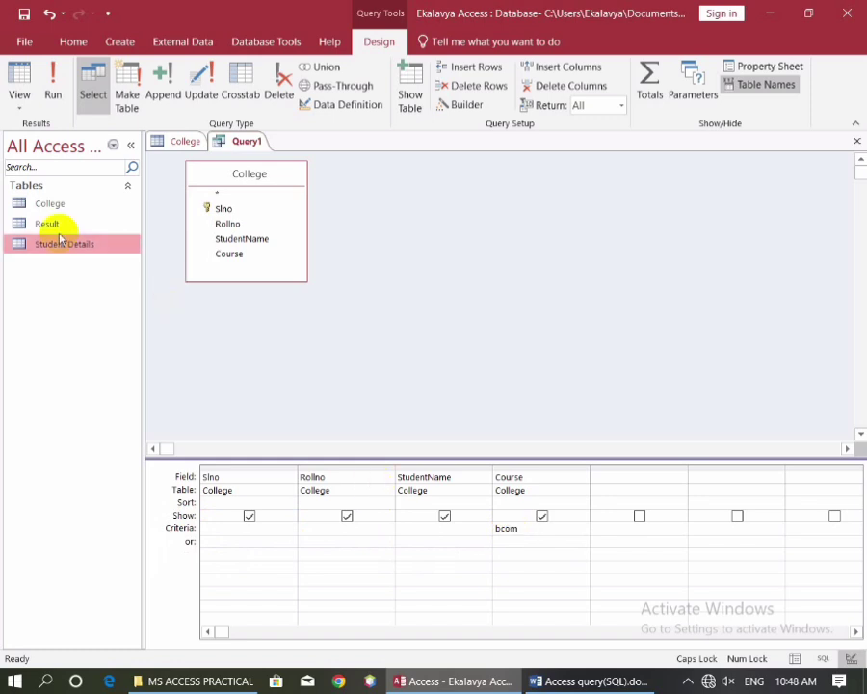
left_click(60, 83)
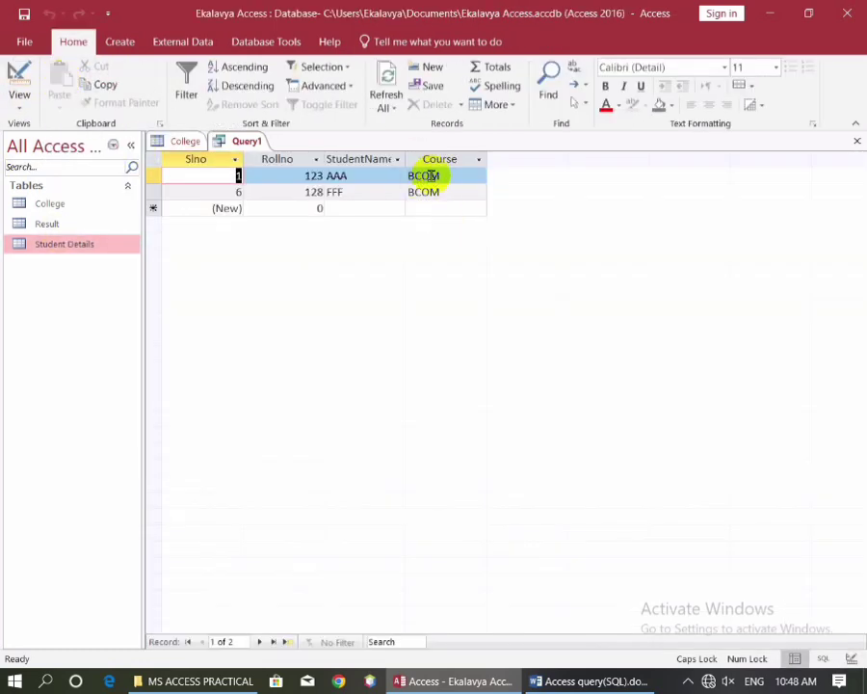
Return the query to Design view, replace the Course criterion with bsc and run the query.
left_click(16, 104)
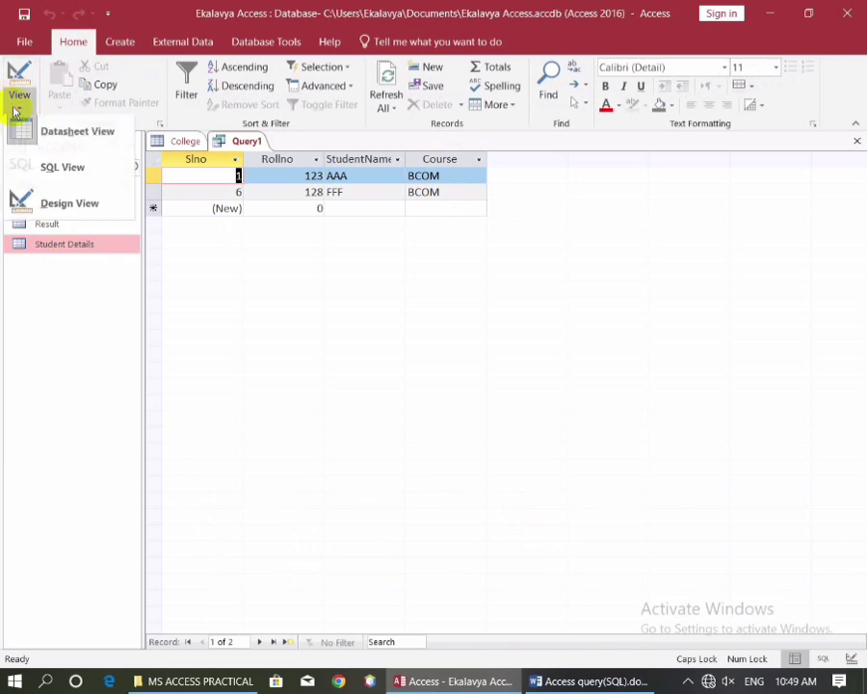
left_click(69, 210)
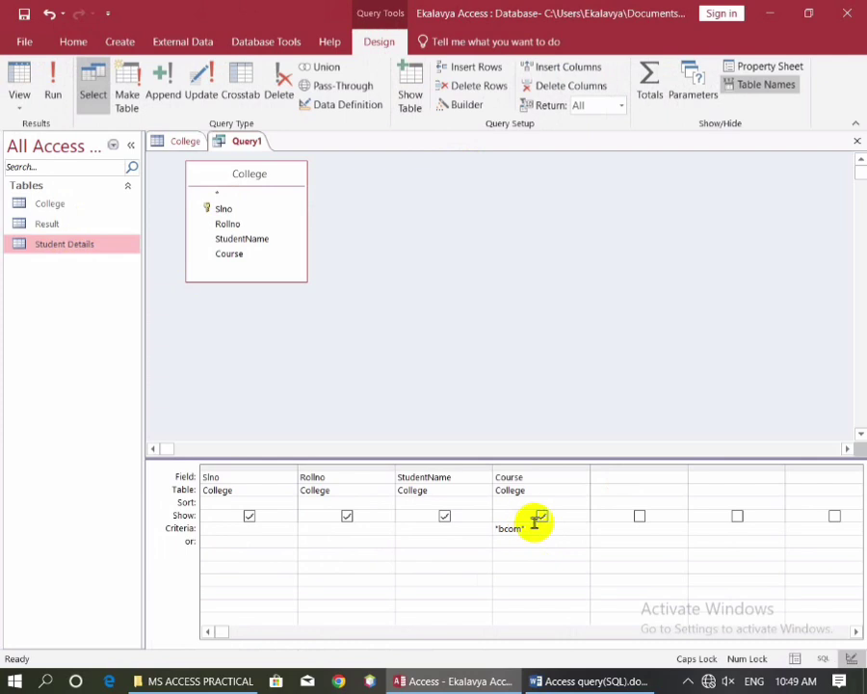
left_click_drag(533, 524, 443, 521)
type("bsc")
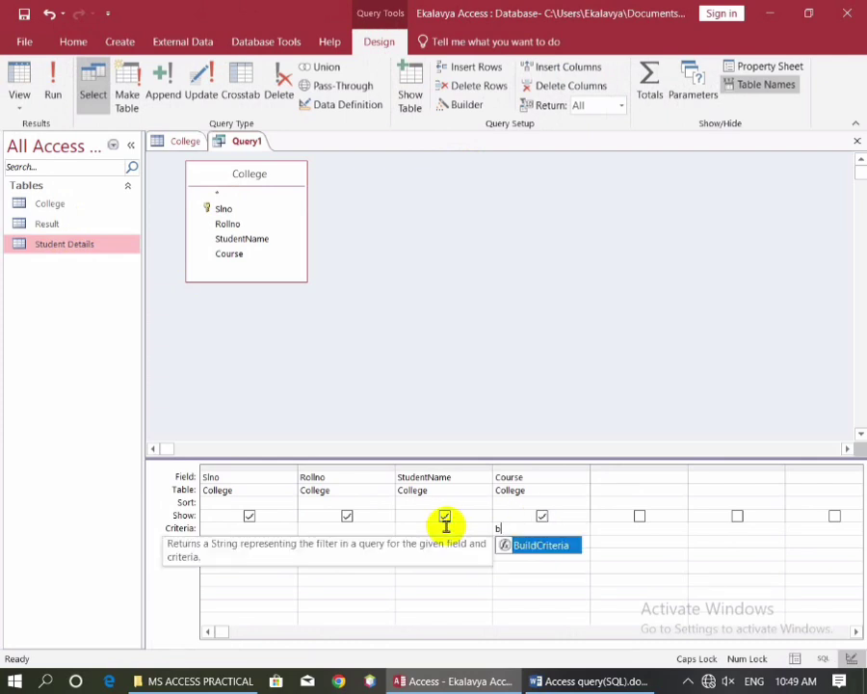
left_click(53, 92)
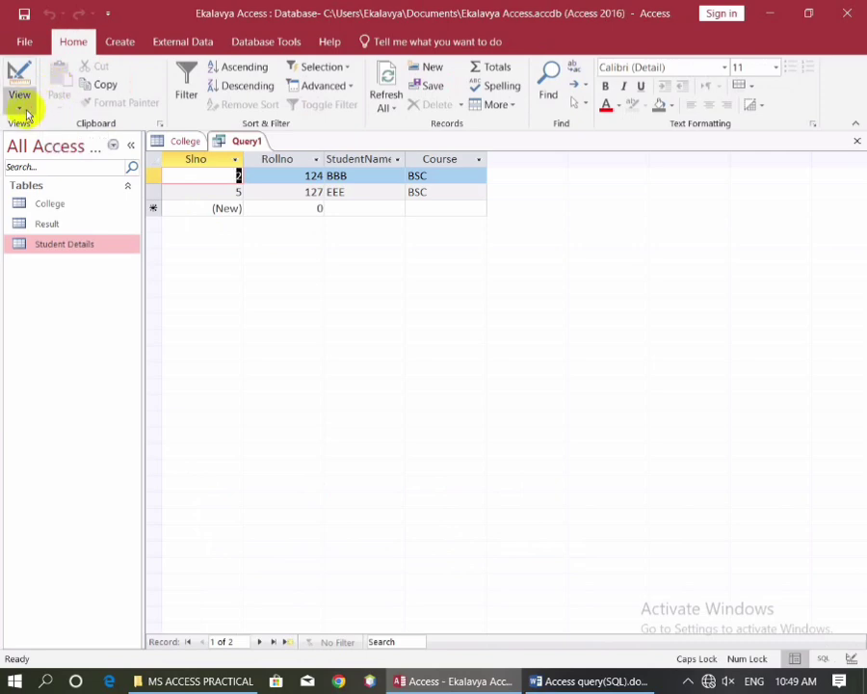
Reopen the query in Design view and clear the criterion from the Course field.
left_click(21, 100)
left_click(50, 204)
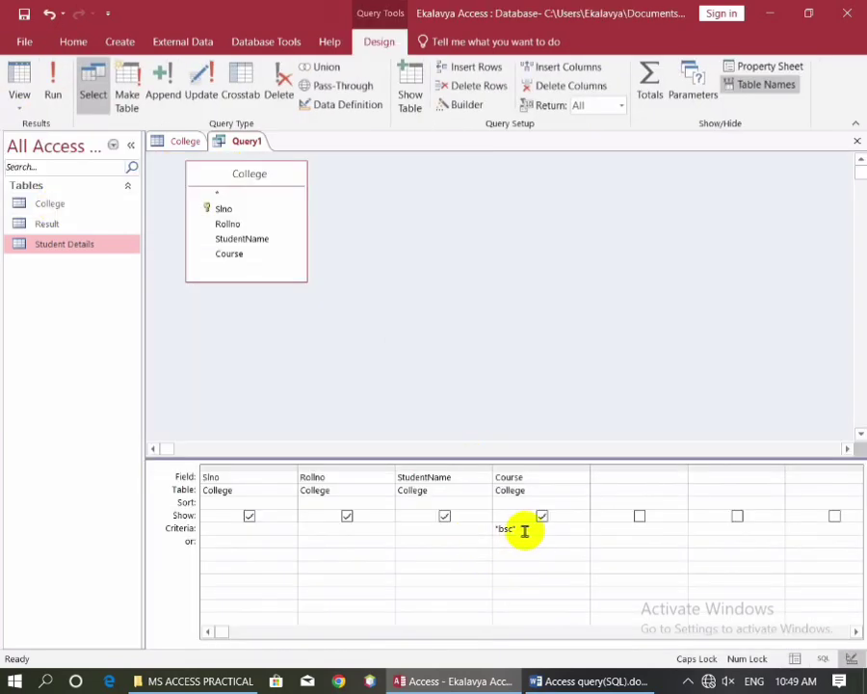
left_click_drag(520, 527, 456, 527)
key("Delete")
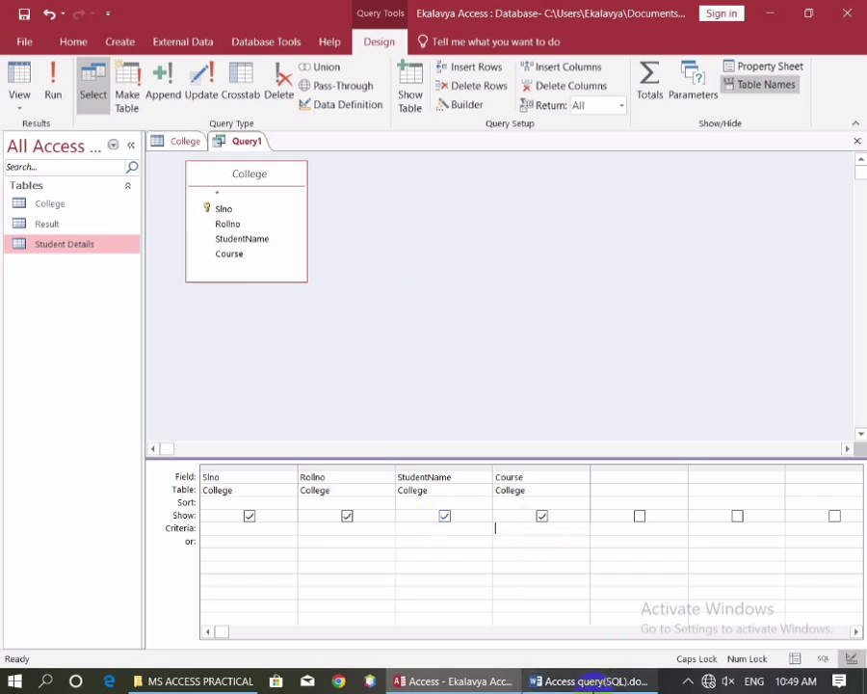
left_click(552, 379)
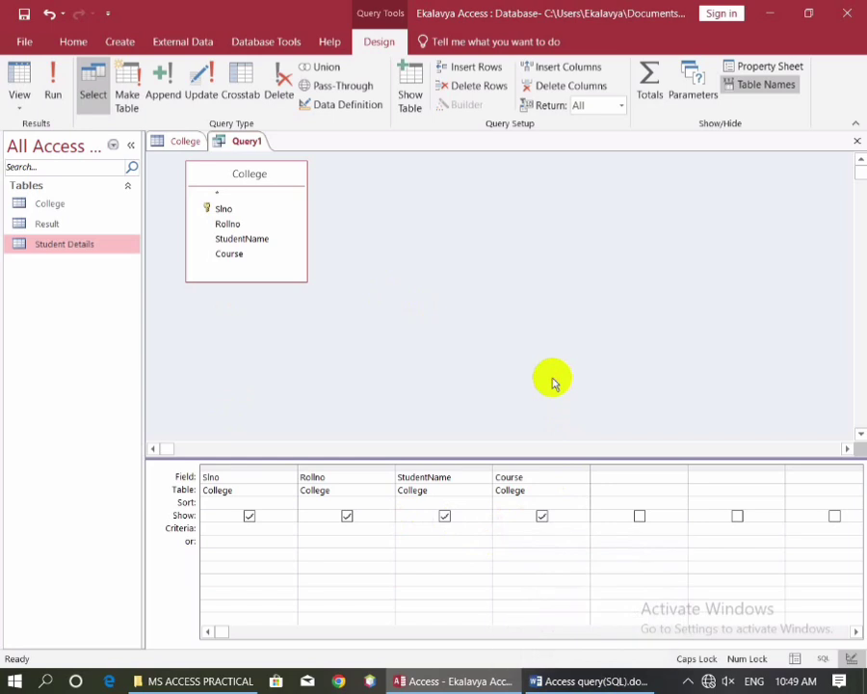
Switch to the Access query(SQL).docx document in Word and examine the query types, especially Action query and Make Table Query.
left_click(571, 687)
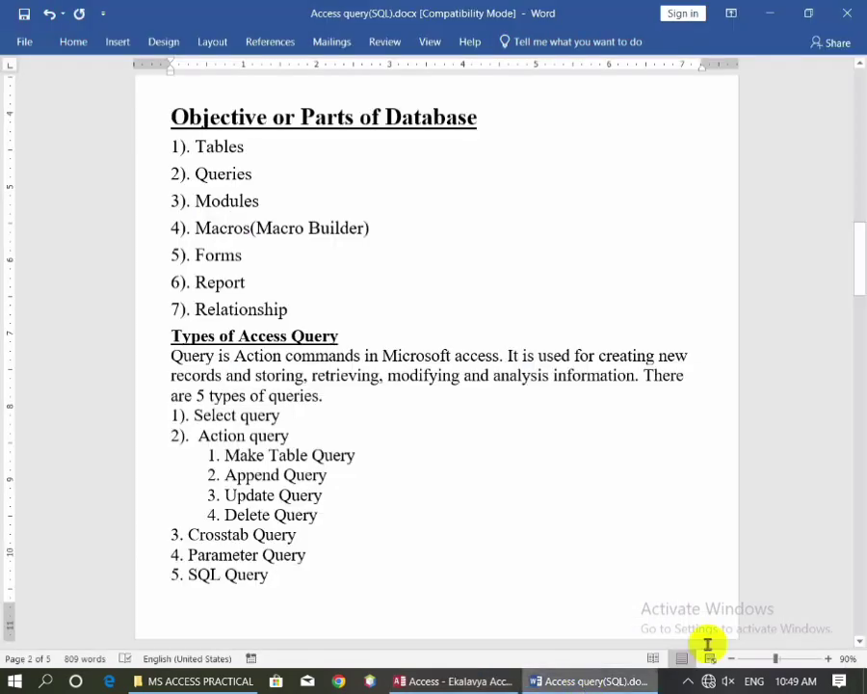
left_click(286, 416)
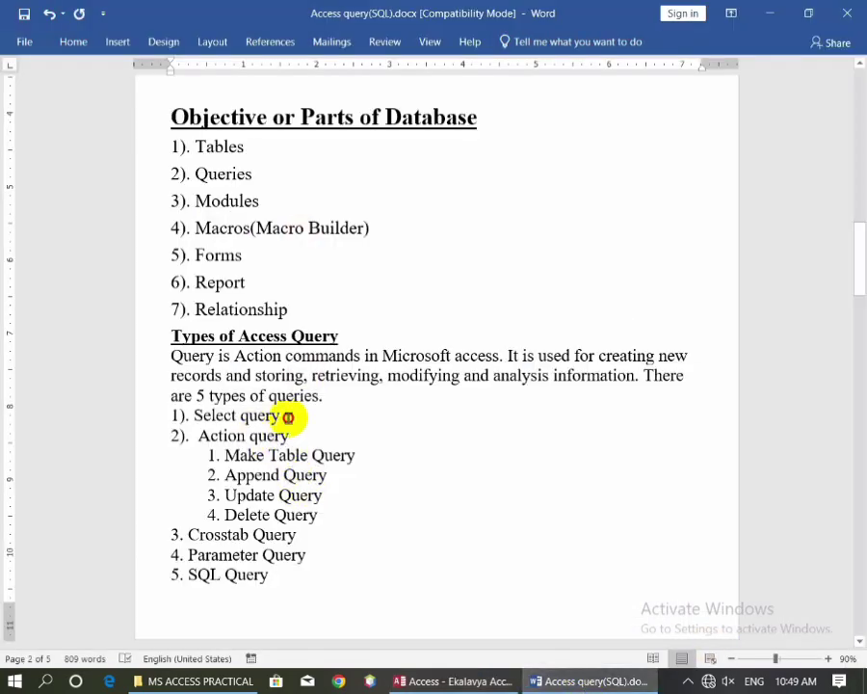
left_click_drag(200, 435, 372, 460)
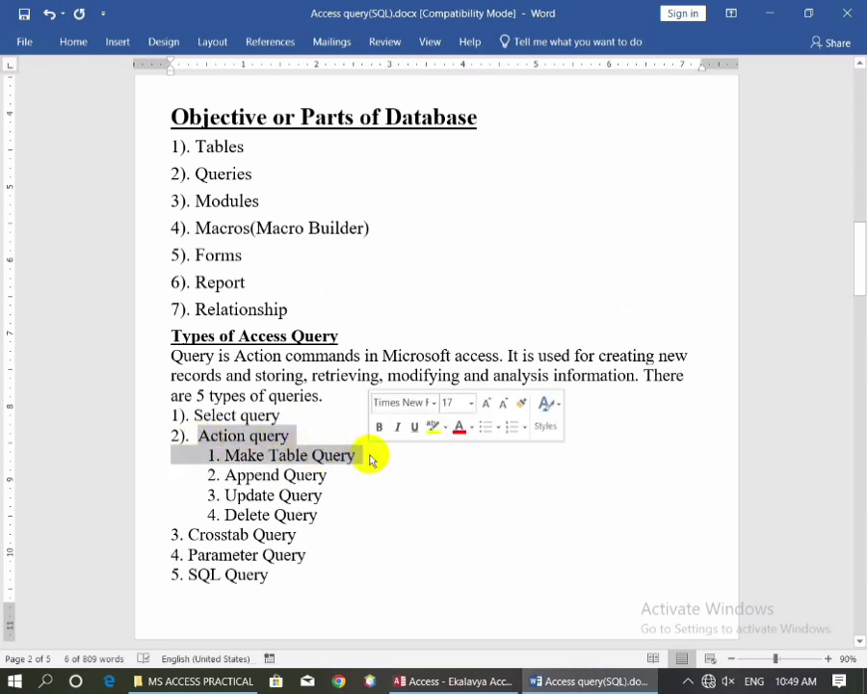
left_click(325, 431)
left_click_drag(198, 433, 376, 468)
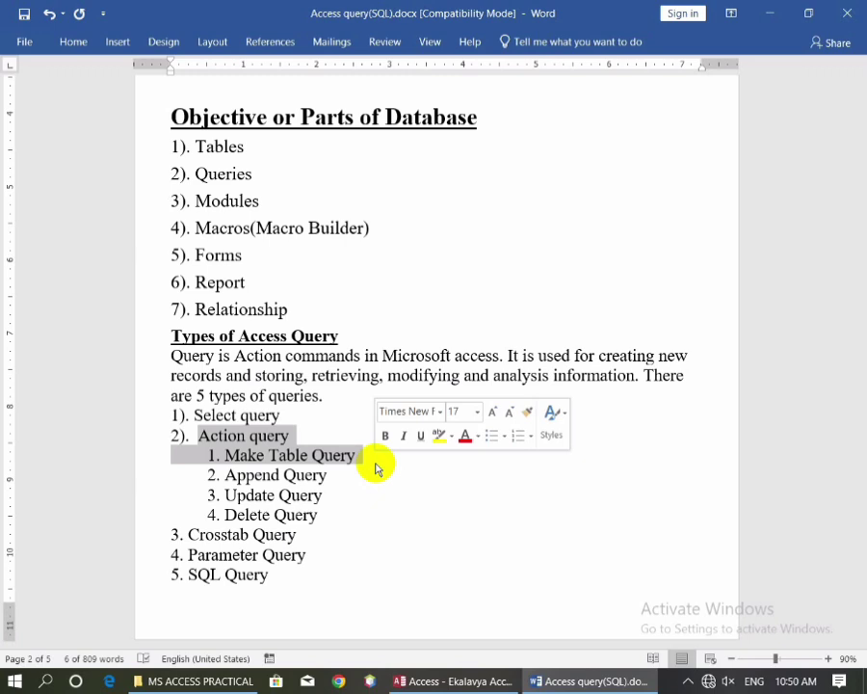
left_click(327, 472)
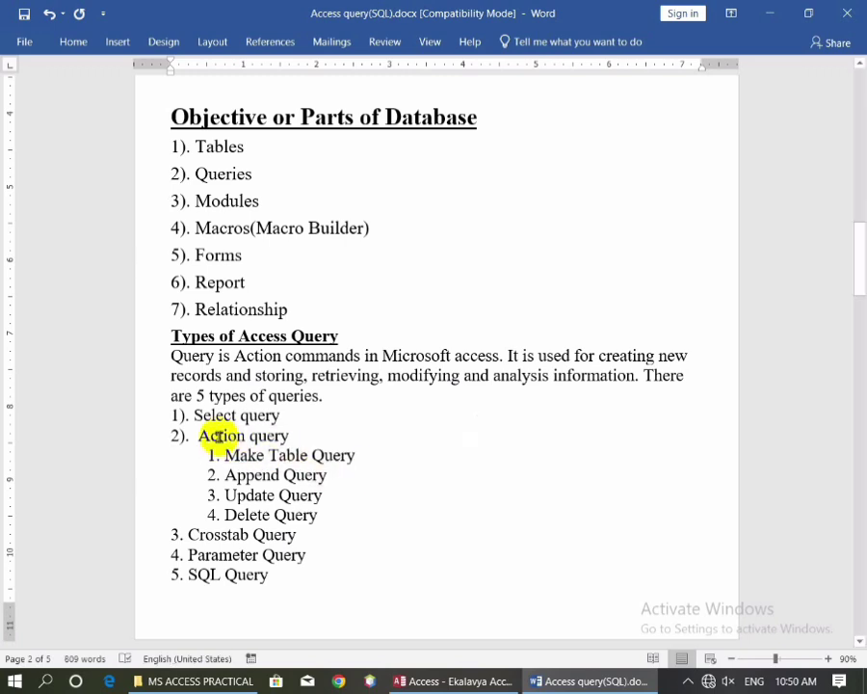
left_click_drag(196, 436, 389, 462)
left_click(363, 455)
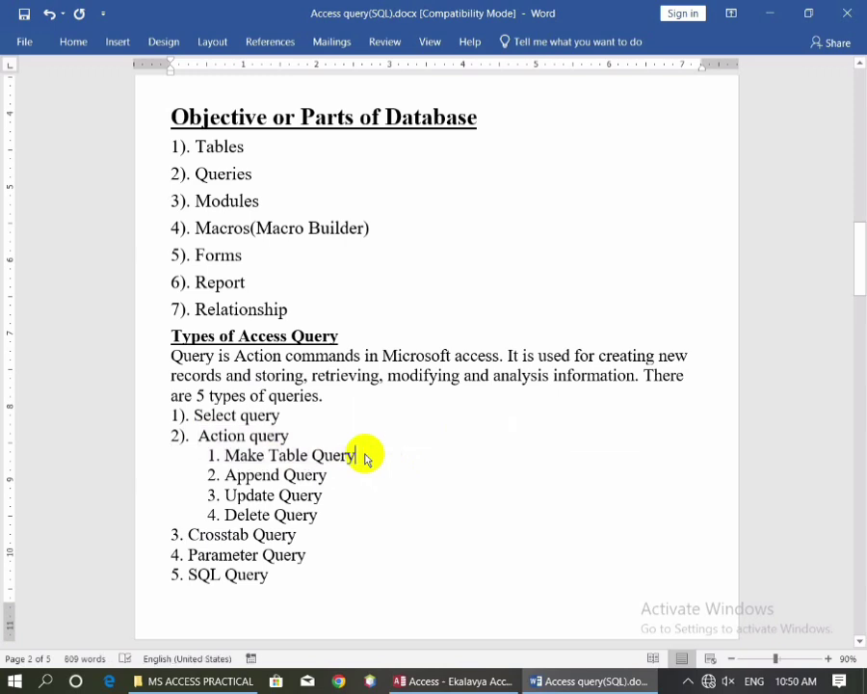
Switch back to Access, check the courses in the College table, and set Query1's Course criterion to BA.
left_click(472, 684)
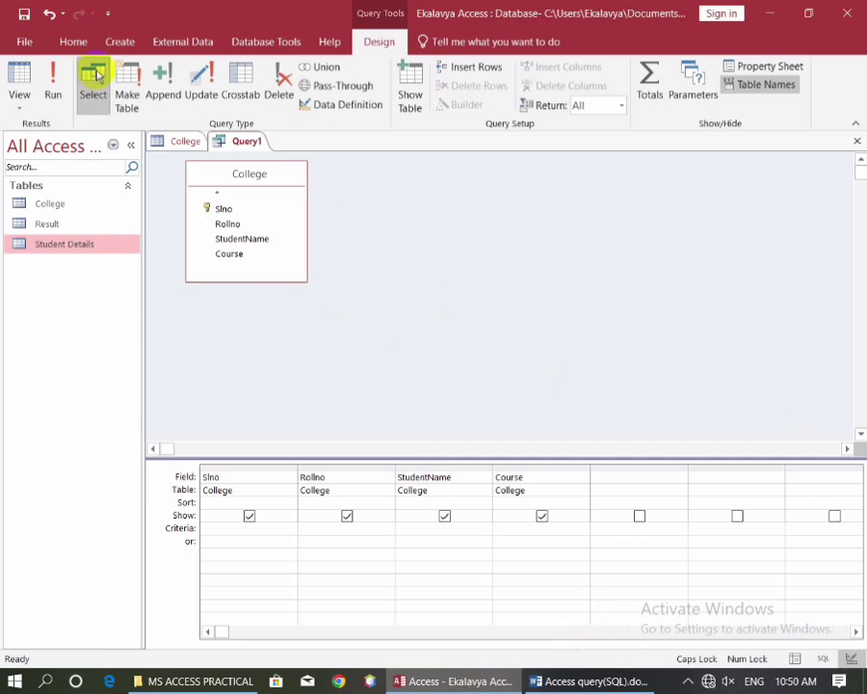
left_click(186, 141)
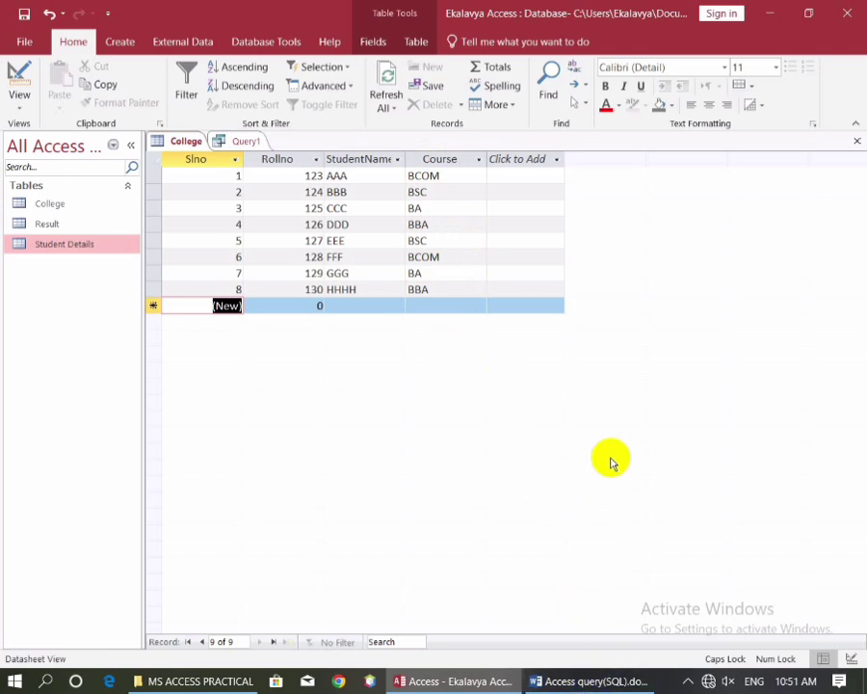
left_click(243, 142)
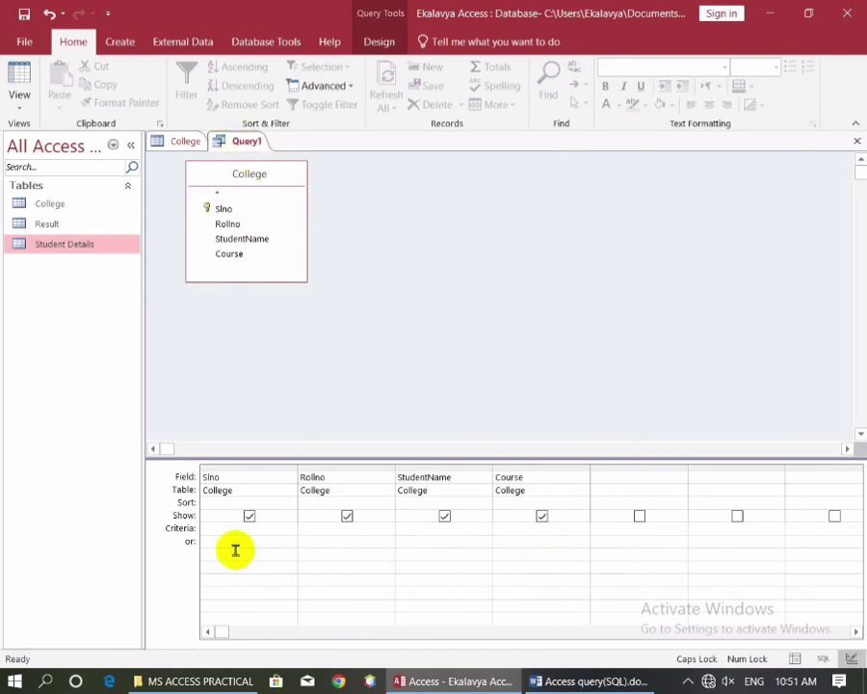
left_click(509, 525)
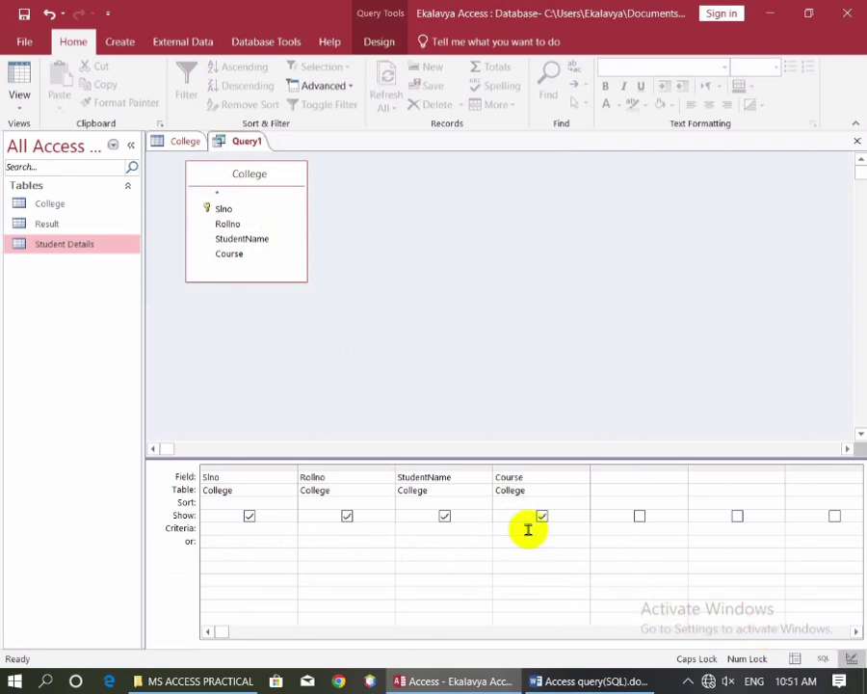
type("ba")
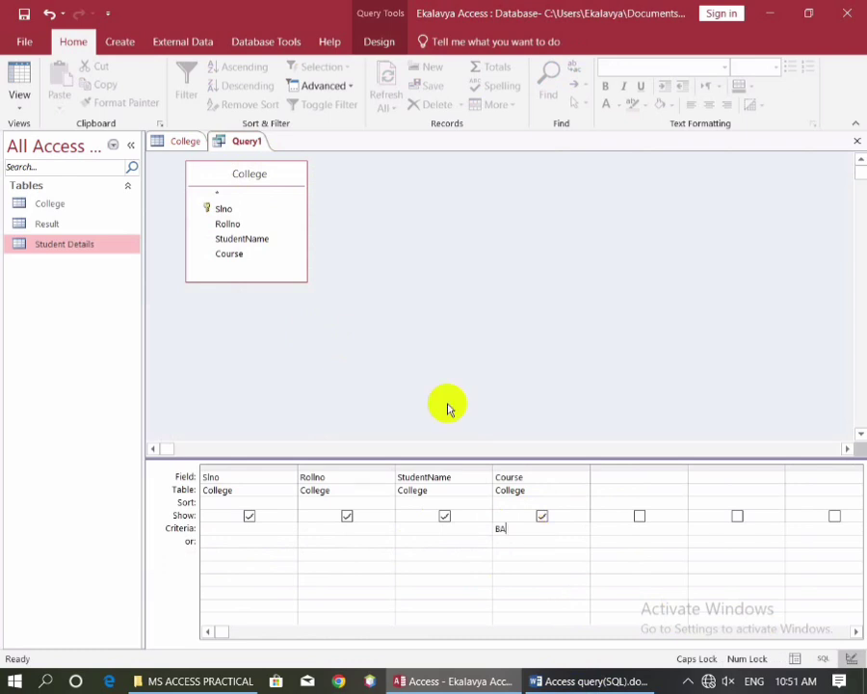
left_click(380, 42)
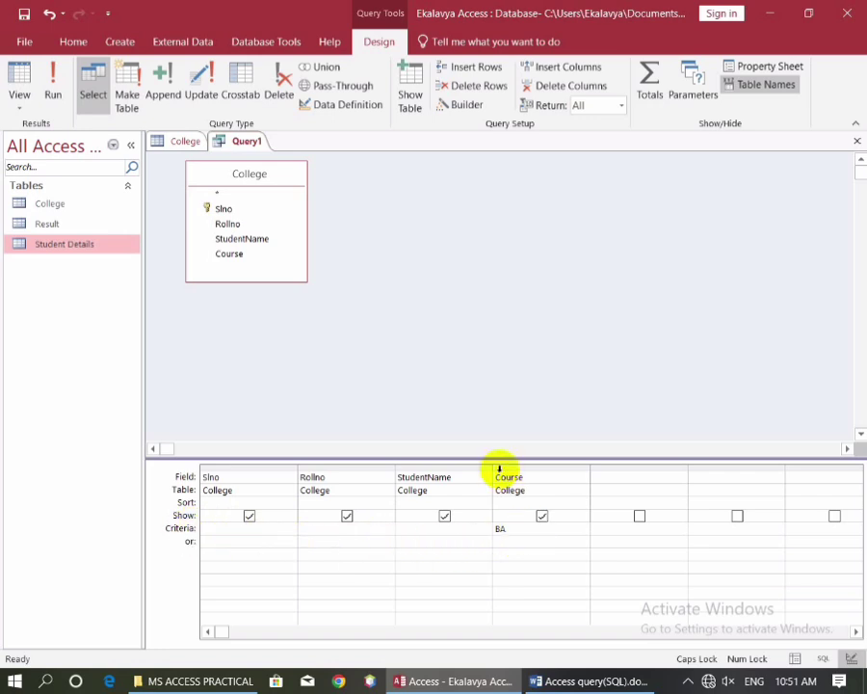
left_click(515, 528)
left_click_drag(515, 529, 490, 528)
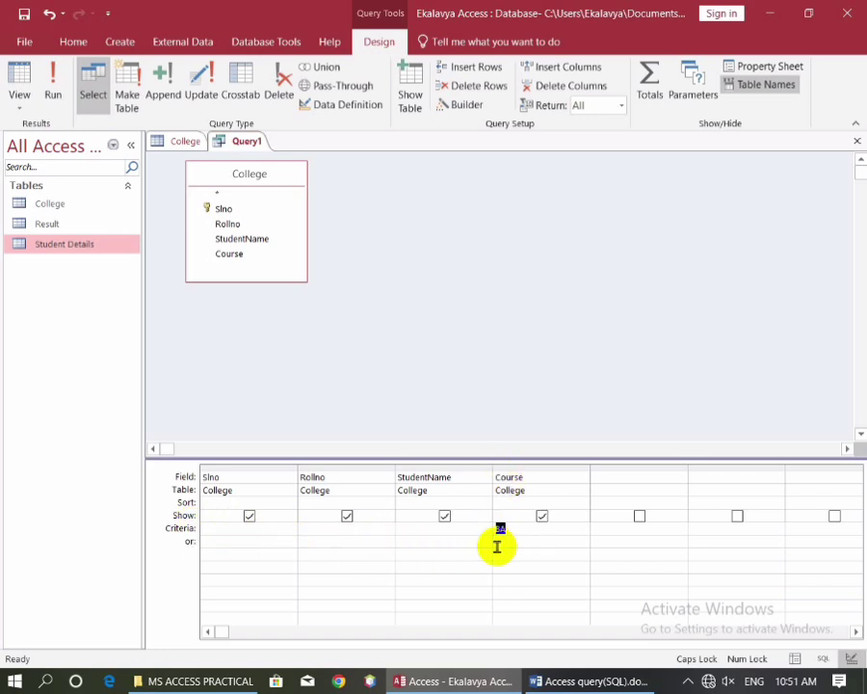
left_click(519, 531)
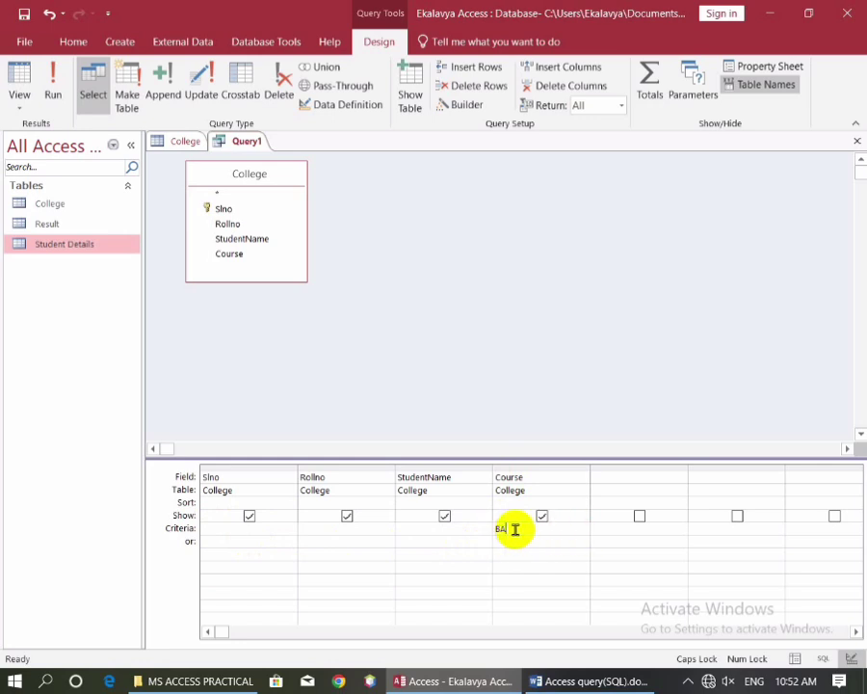
left_click_drag(512, 527, 485, 531)
left_click(526, 526)
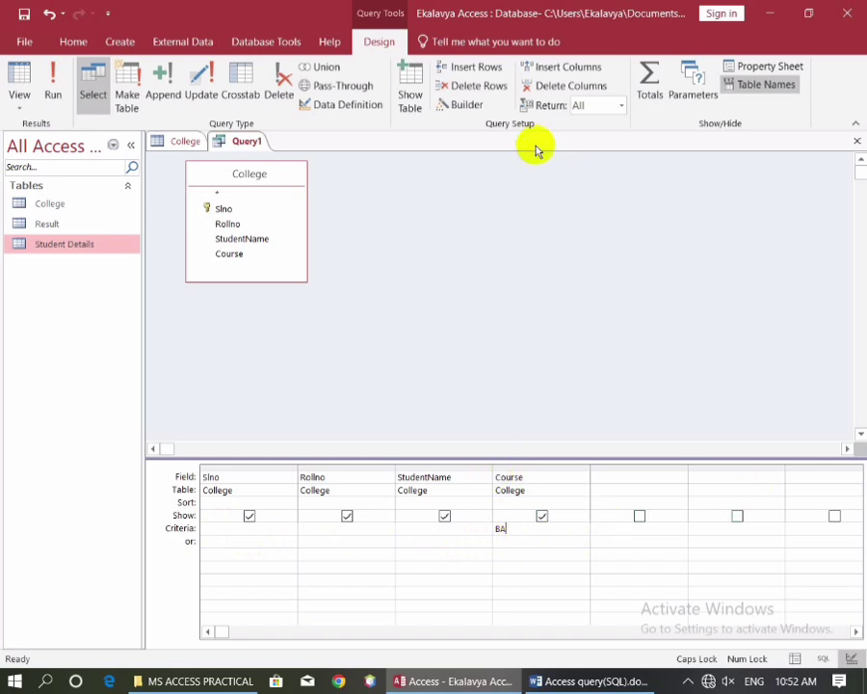
Convert the query to a Make Table query that creates a table named BA in the current database.
left_click(137, 97)
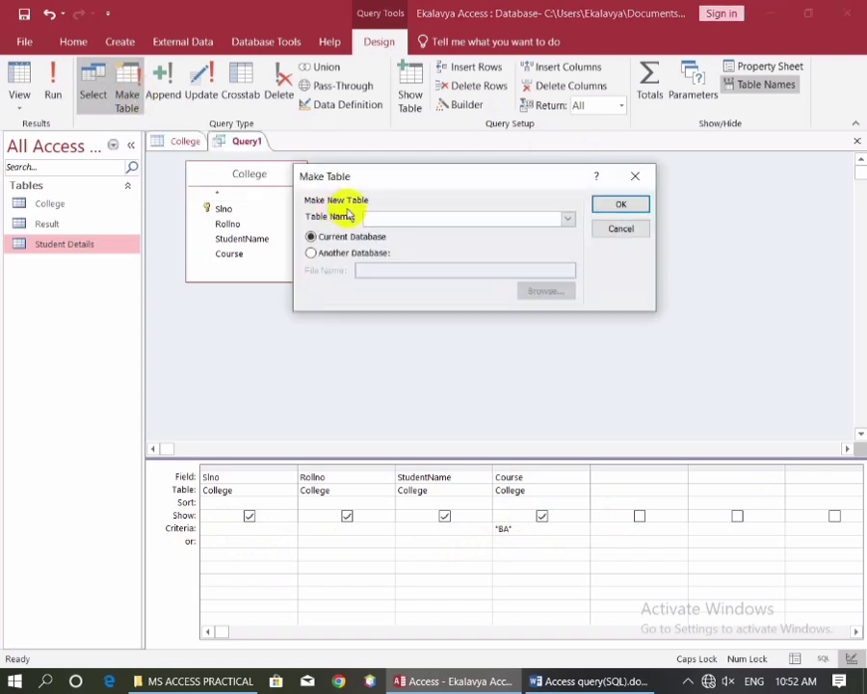
left_click_drag(397, 179, 413, 258)
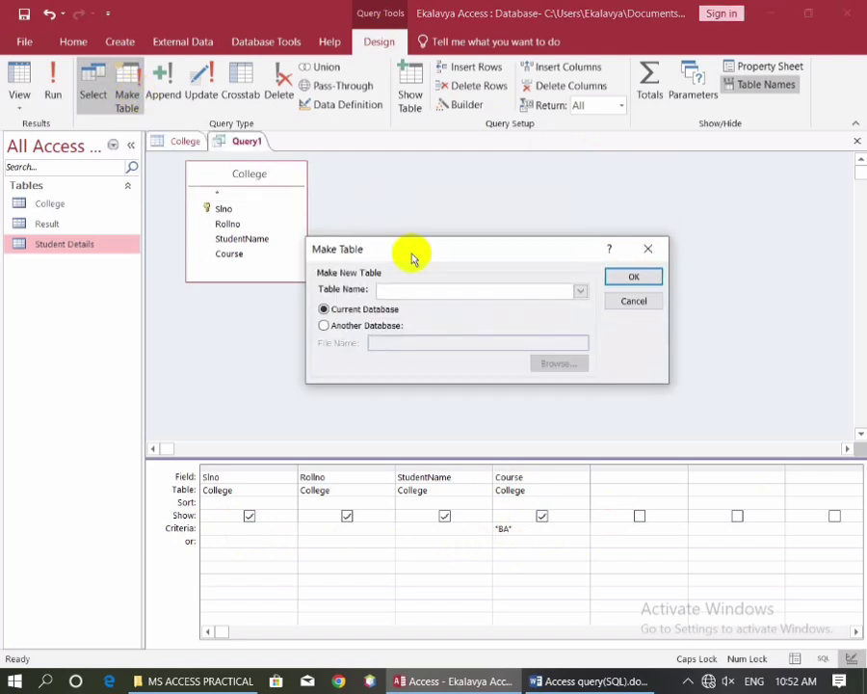
left_click(382, 293)
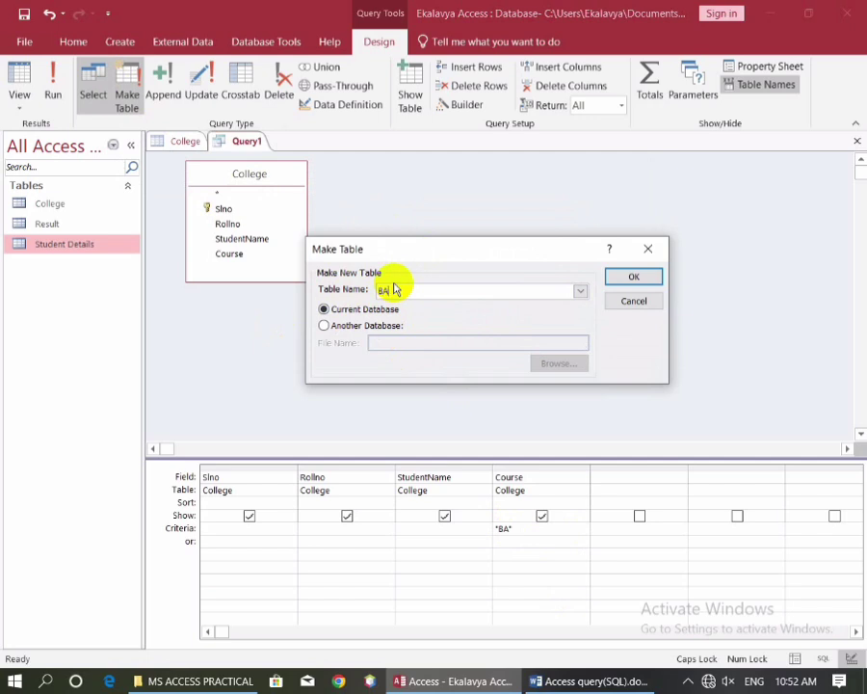
left_click(631, 277)
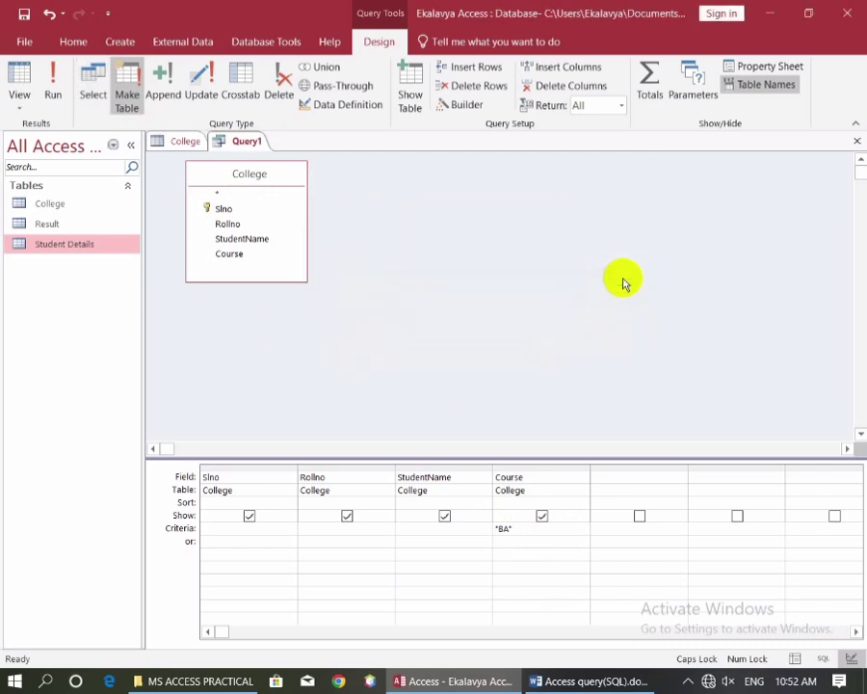
left_click(496, 528)
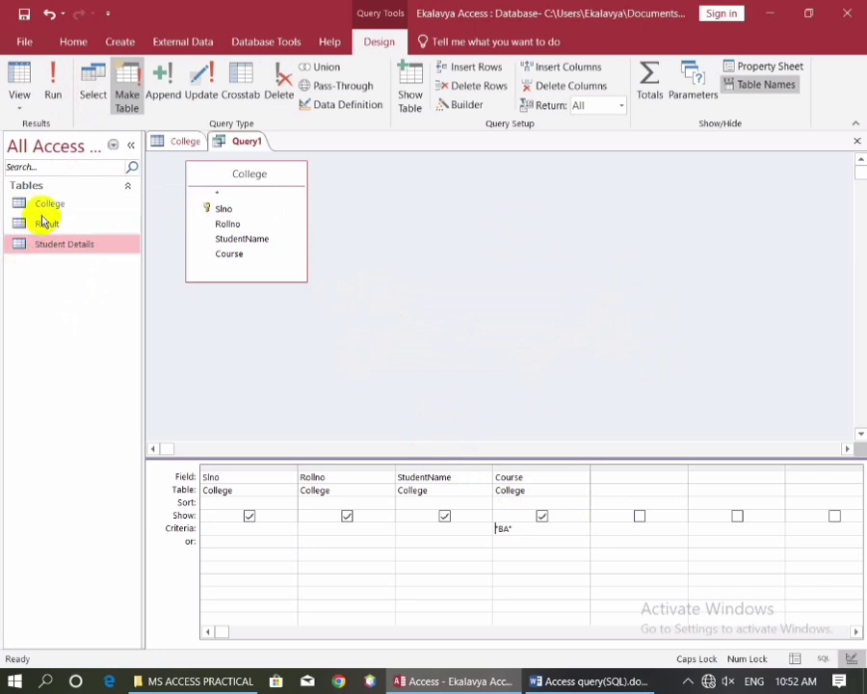
Run the Make Table query and accept creating the new table with the selected records.
left_click(55, 87)
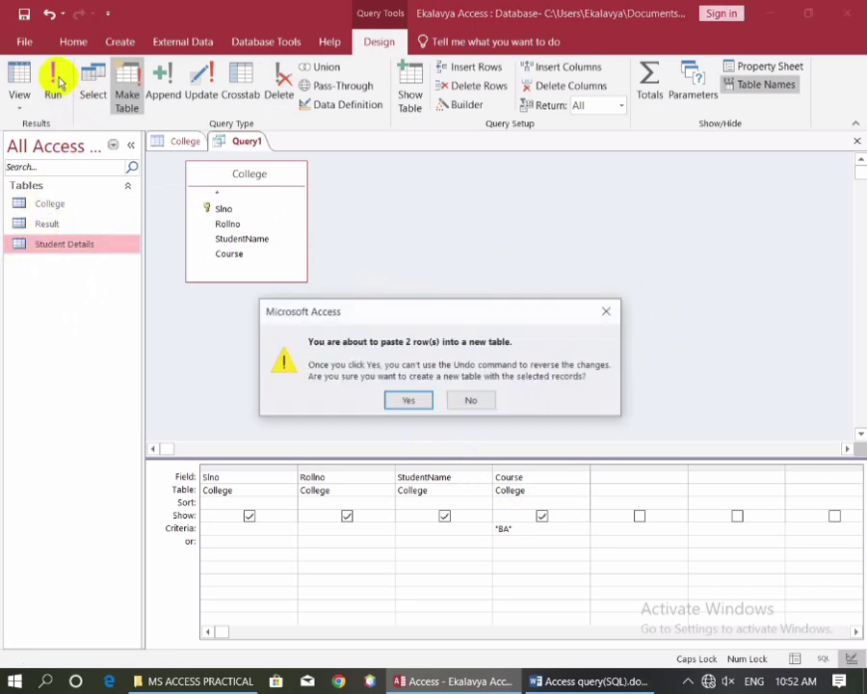
left_click(414, 401)
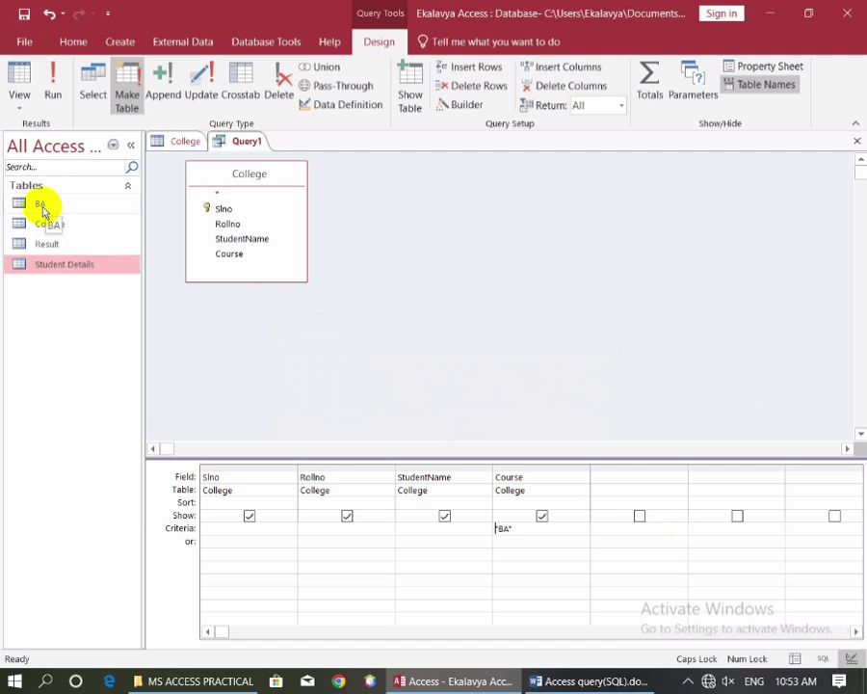
left_click(535, 357)
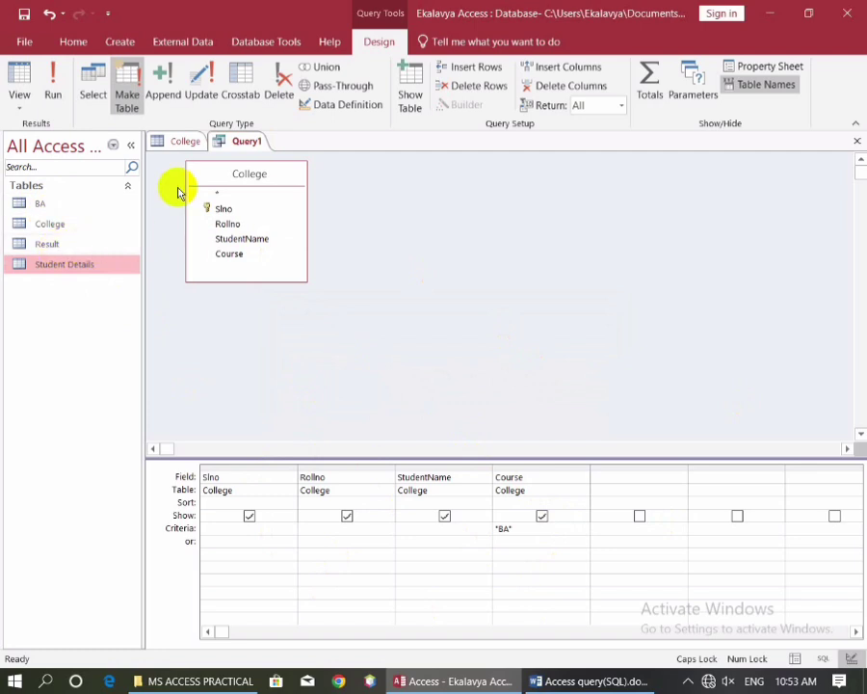
Check the College table's courses, then change the Course criterion in Query1 to BSC.
left_click(181, 142)
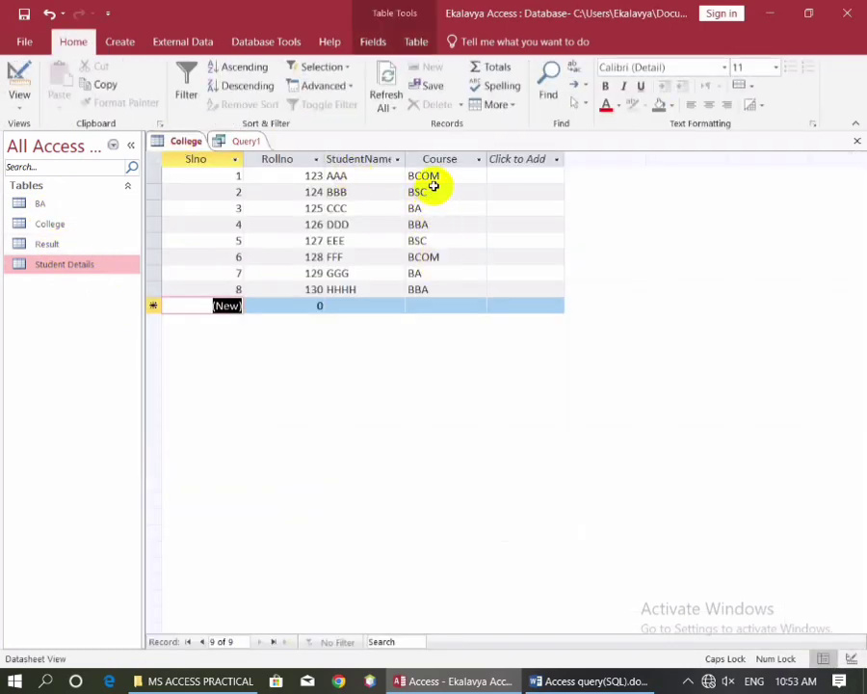
left_click(245, 141)
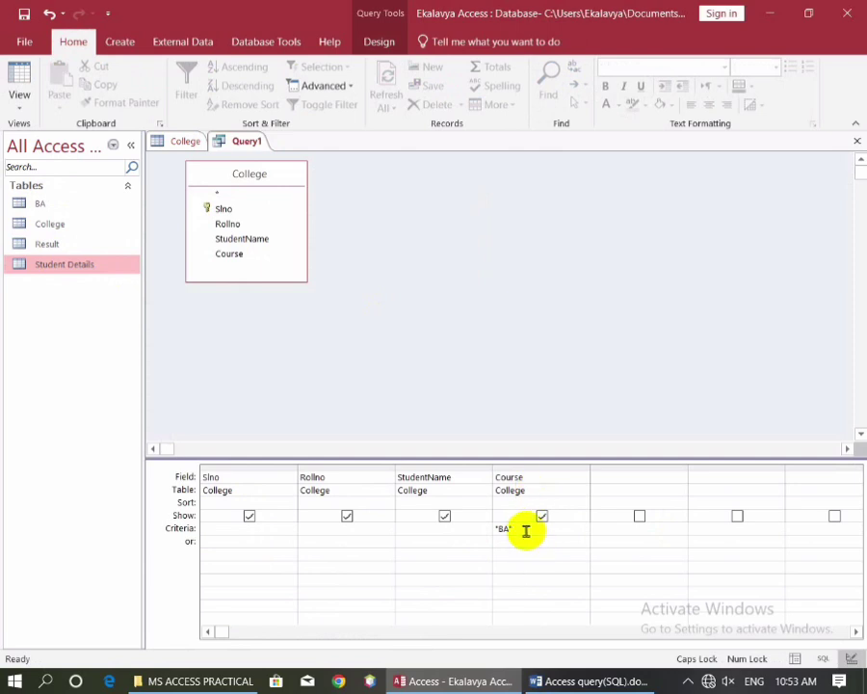
left_click_drag(526, 531, 430, 528)
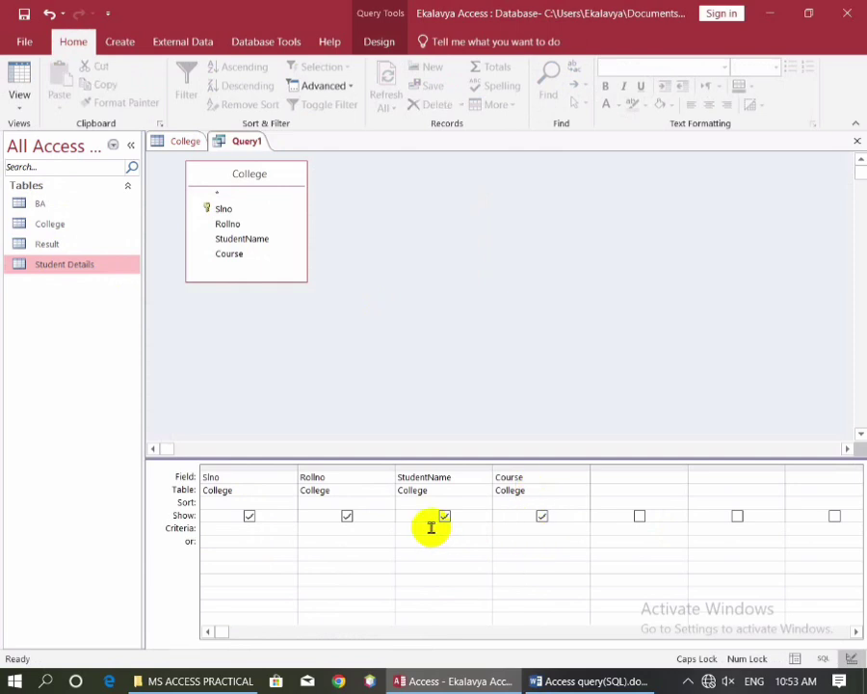
key("BackSpace")
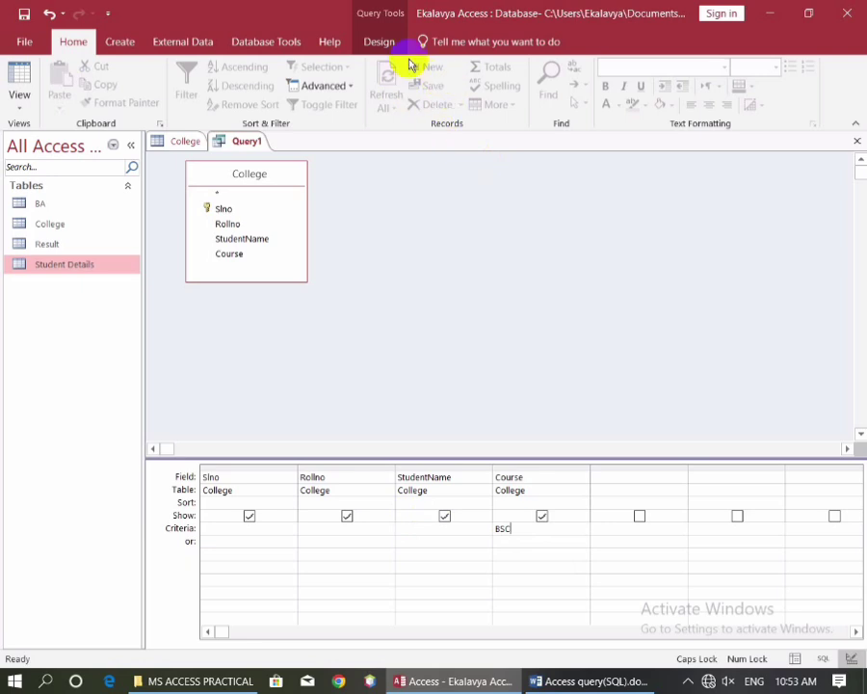
left_click(379, 42)
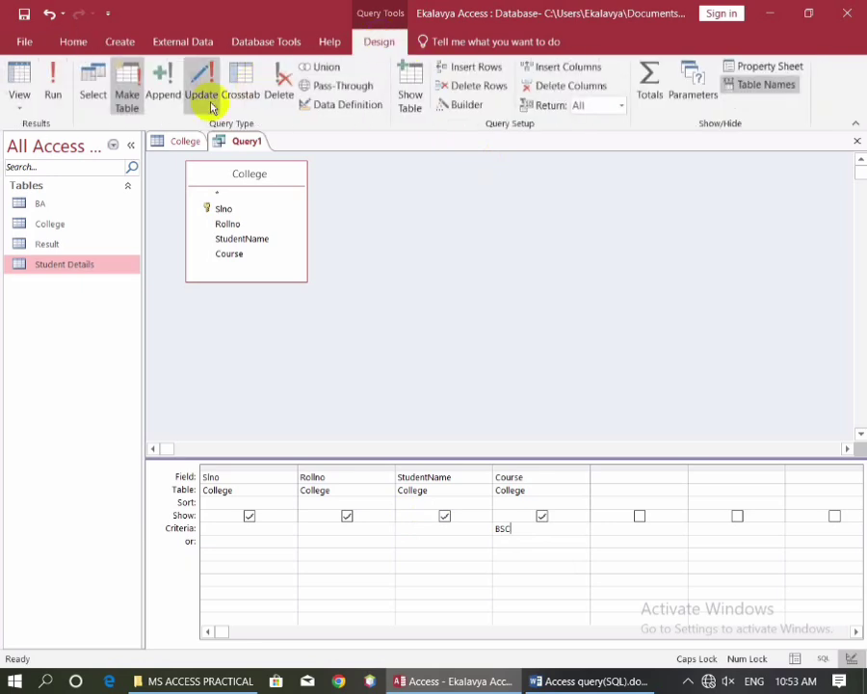
Set the Make Table query's table name to BSC in the current database, then run it and accept creating the table.
left_click(135, 96)
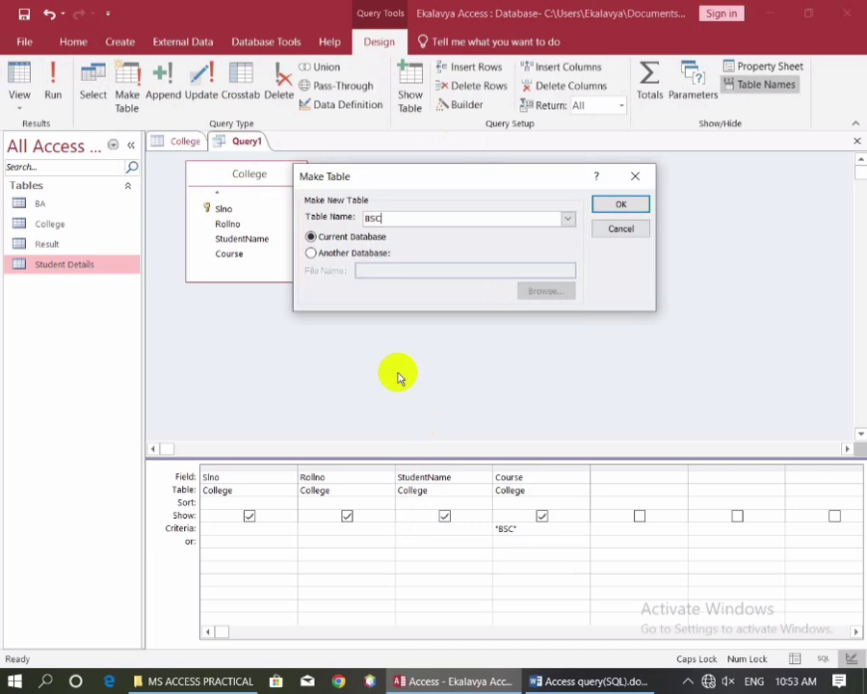
type("BSC")
left_click(620, 205)
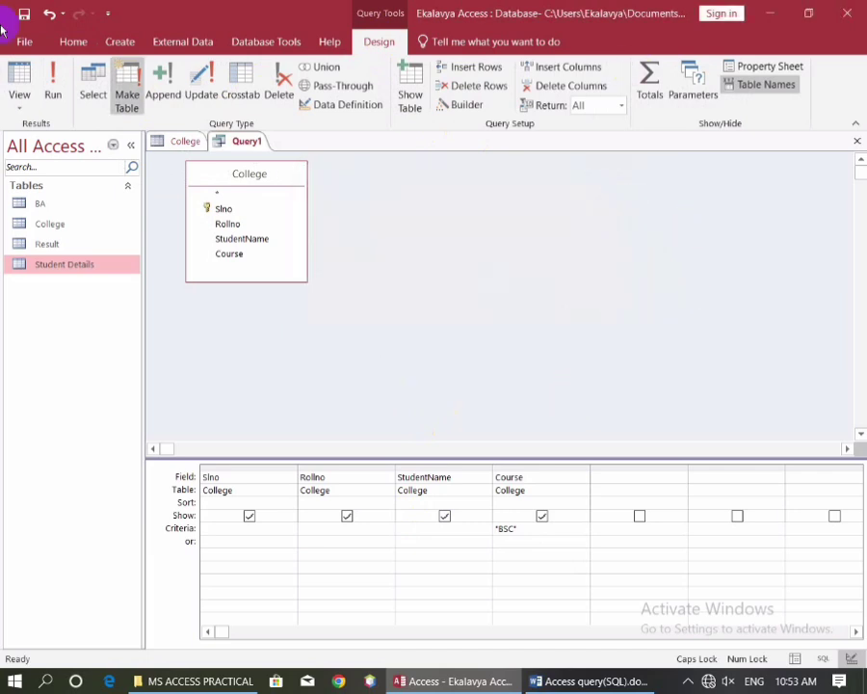
left_click(54, 79)
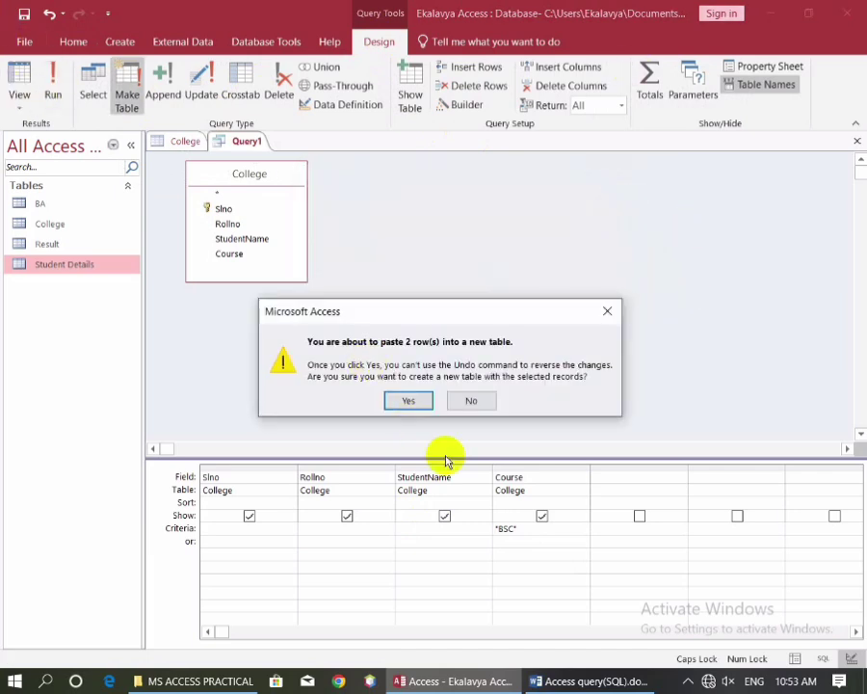
left_click(409, 401)
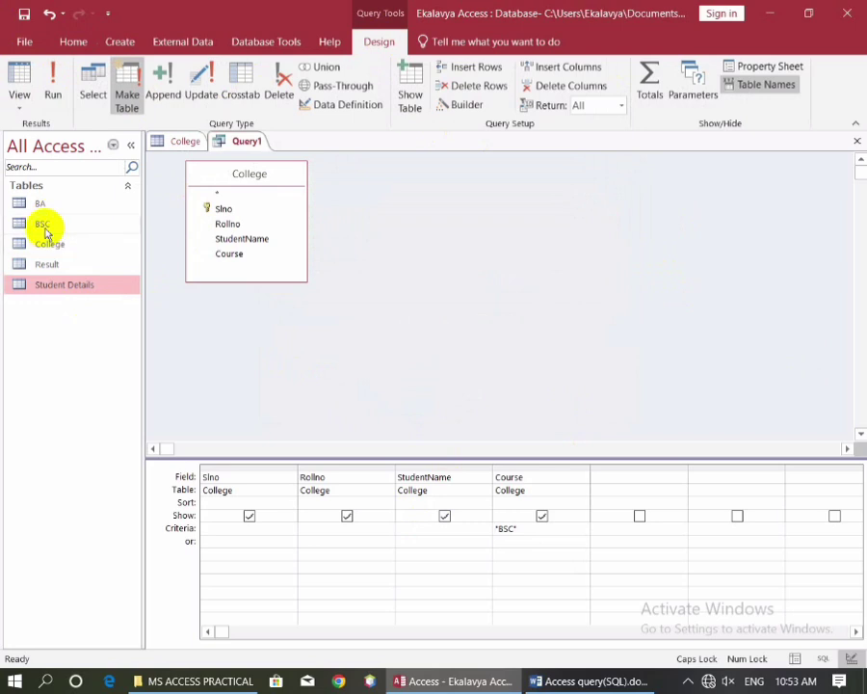
Change Query1's Course criterion to BCOM and run it as a Make Table query that creates a table named BCOM.
left_click_drag(520, 529, 455, 528)
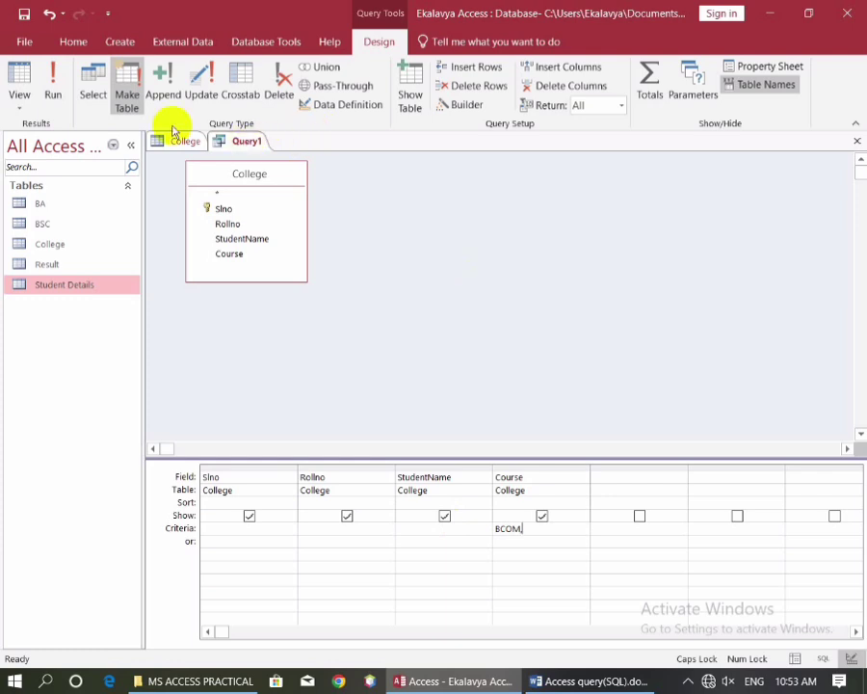
left_click(126, 92)
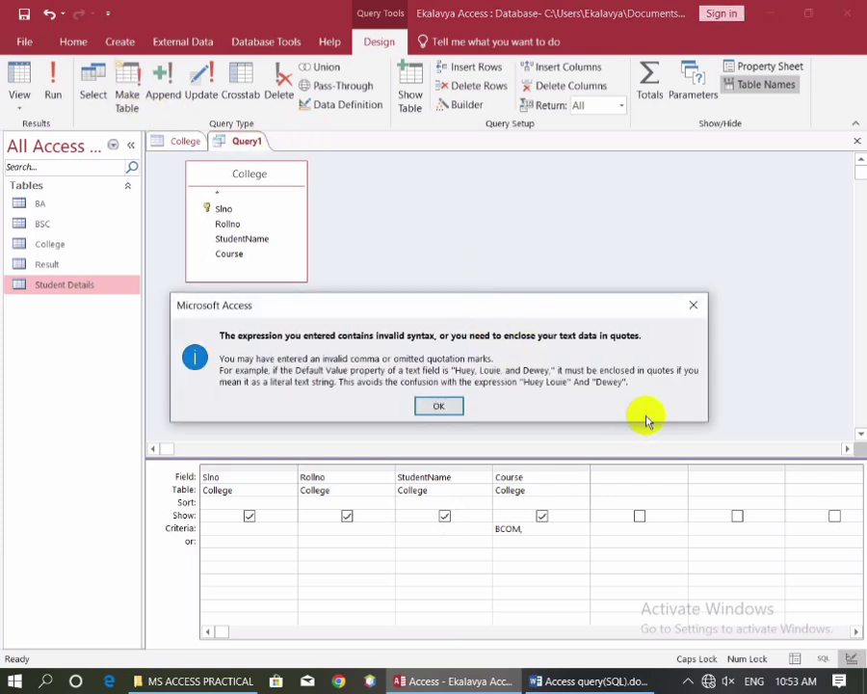
left_click(692, 304)
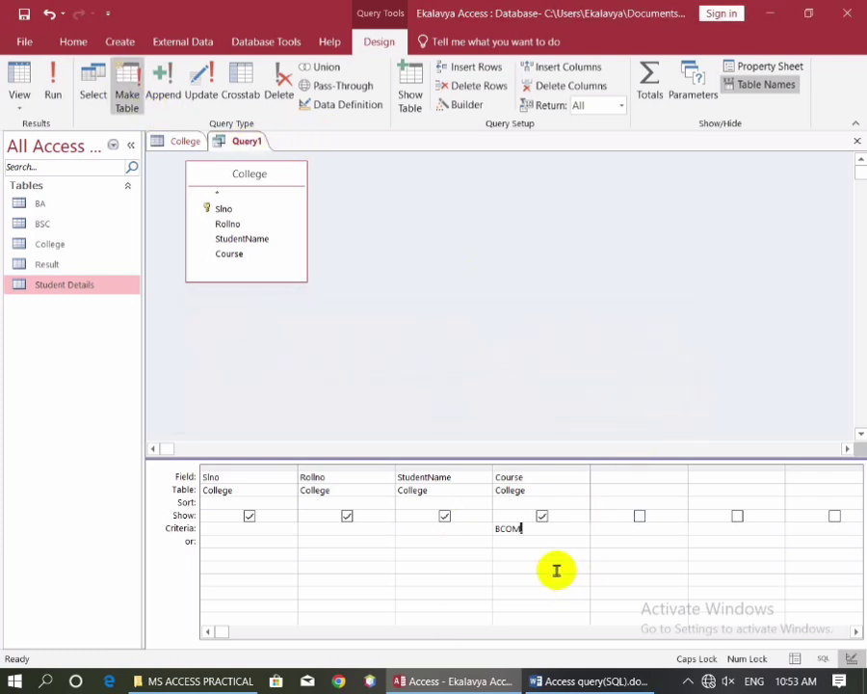
left_click(126, 93)
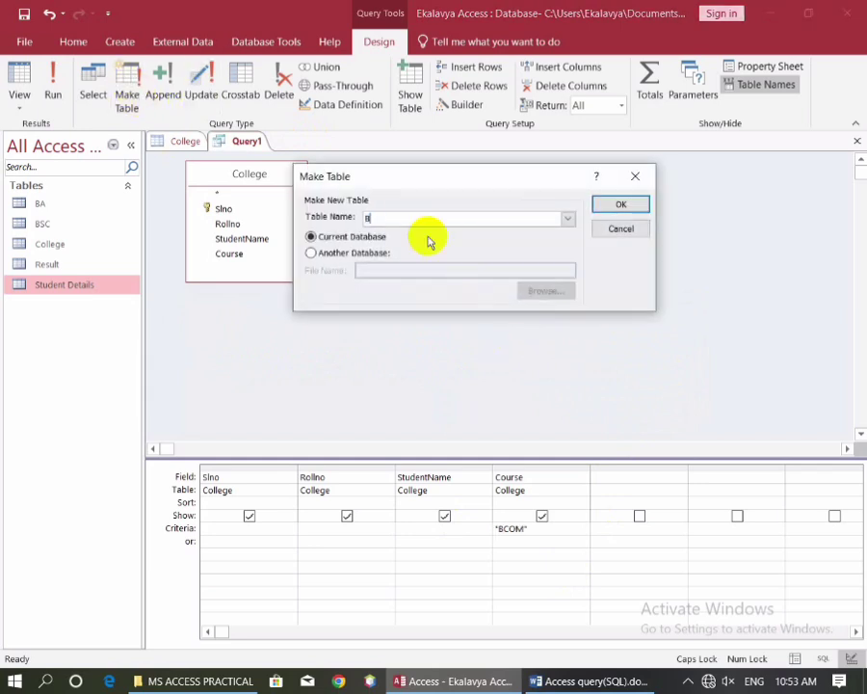
left_click(621, 203)
left_click(52, 82)
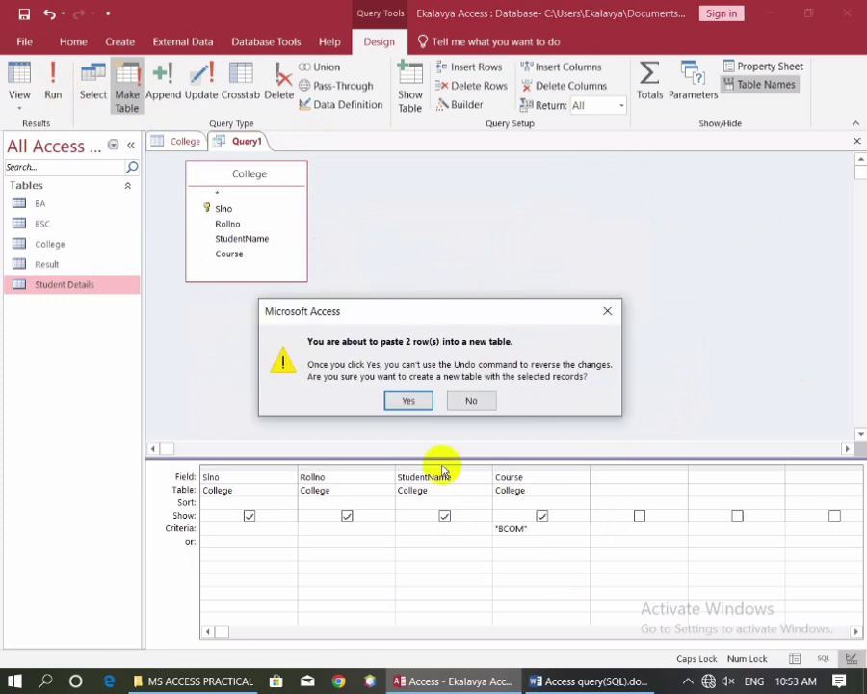
left_click(409, 397)
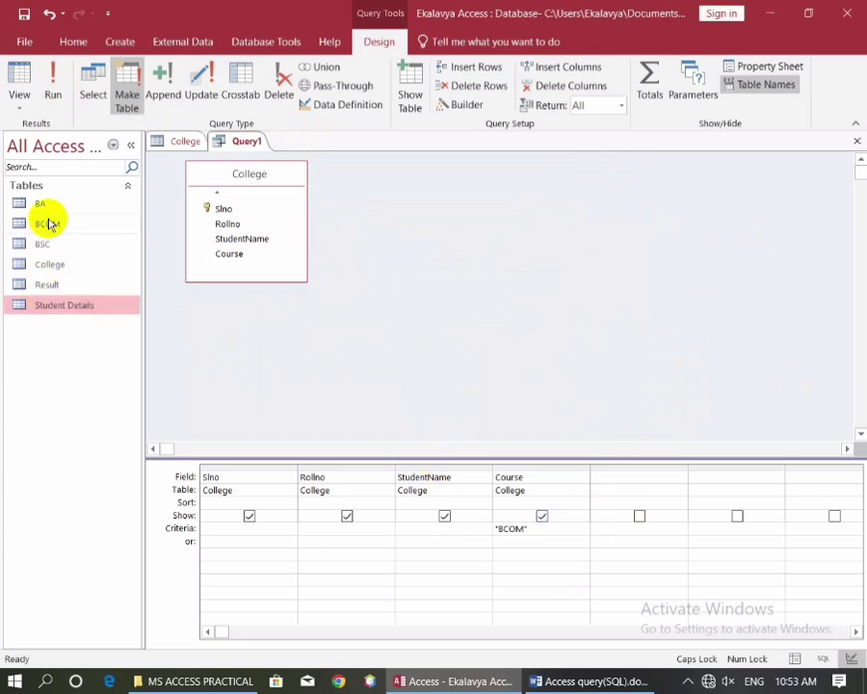
Change Query1's Course criterion to BBA and run it as a Make Table query that creates a table named BBA.
left_click_drag(531, 527, 495, 527)
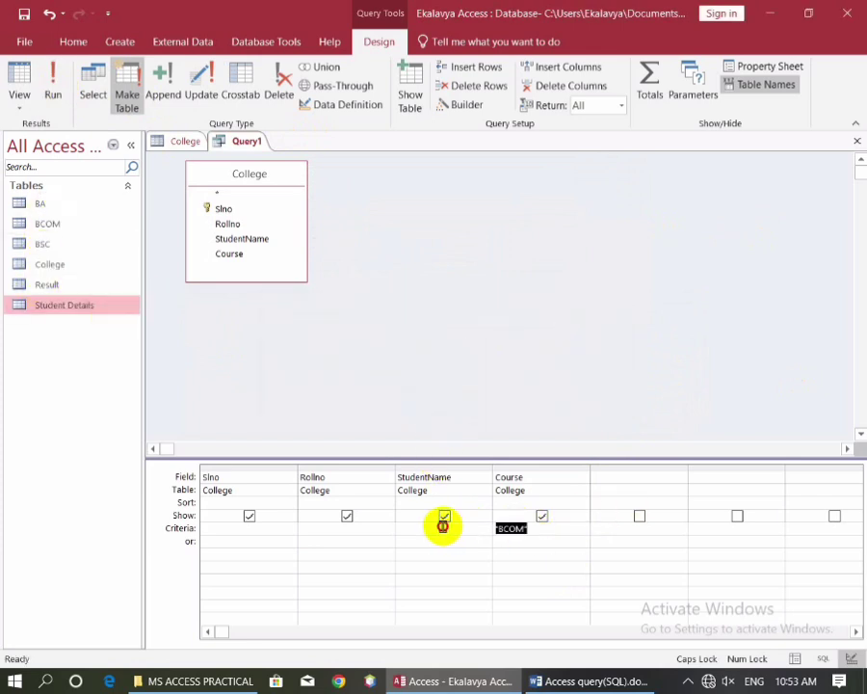
mouse_move(655, 681)
type("BBA")
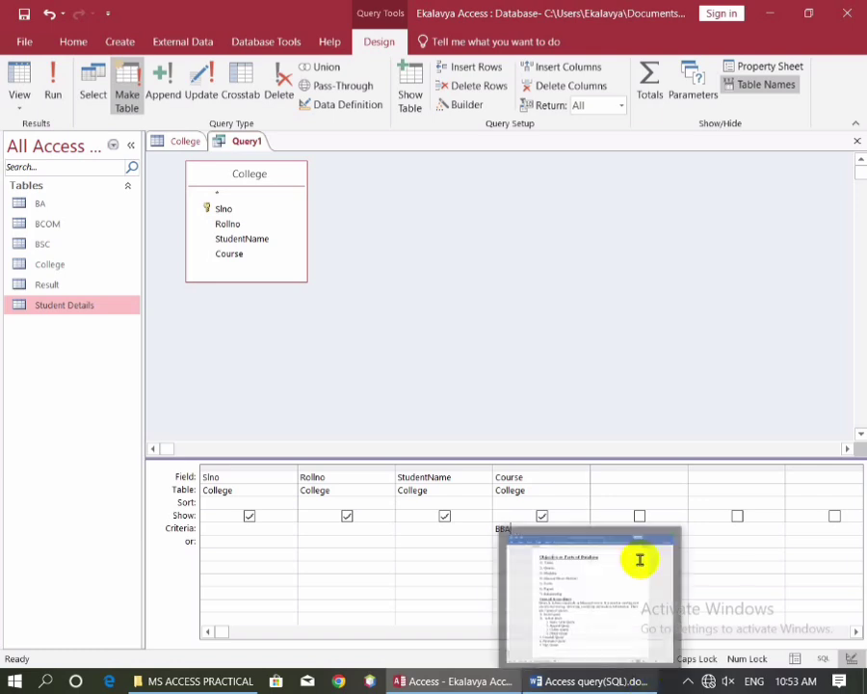
left_click(128, 97)
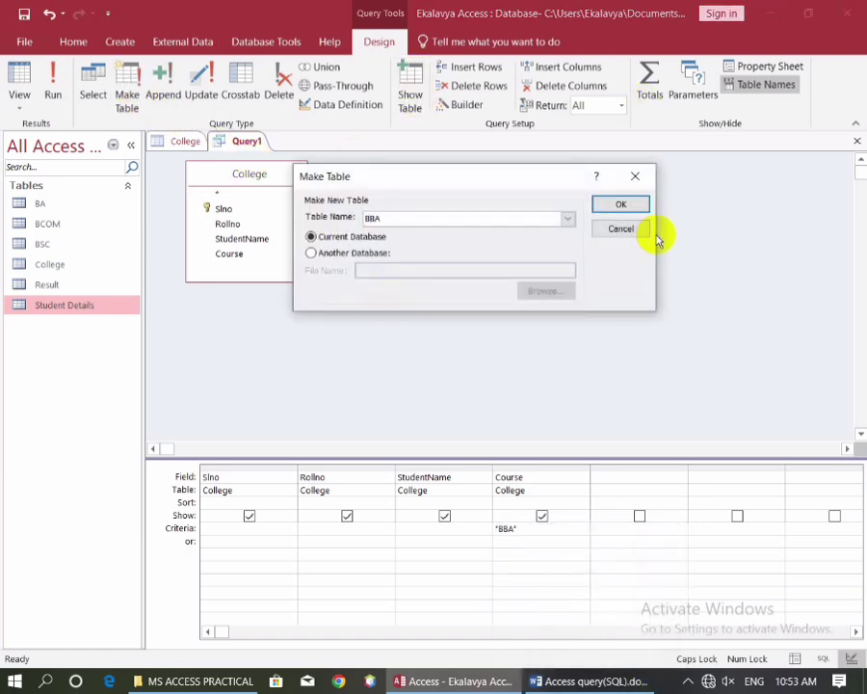
left_click(621, 204)
left_click(55, 97)
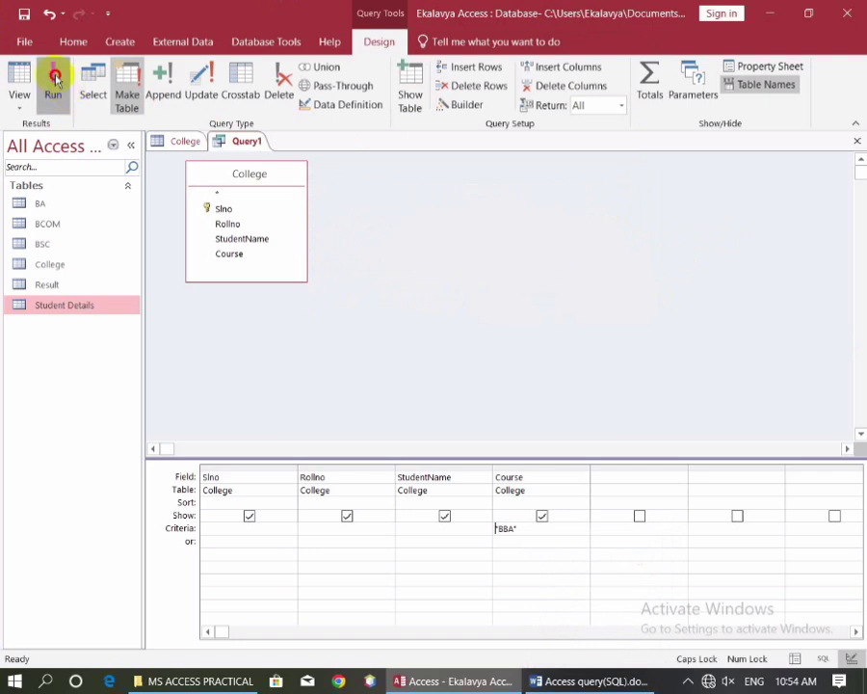
left_click(406, 400)
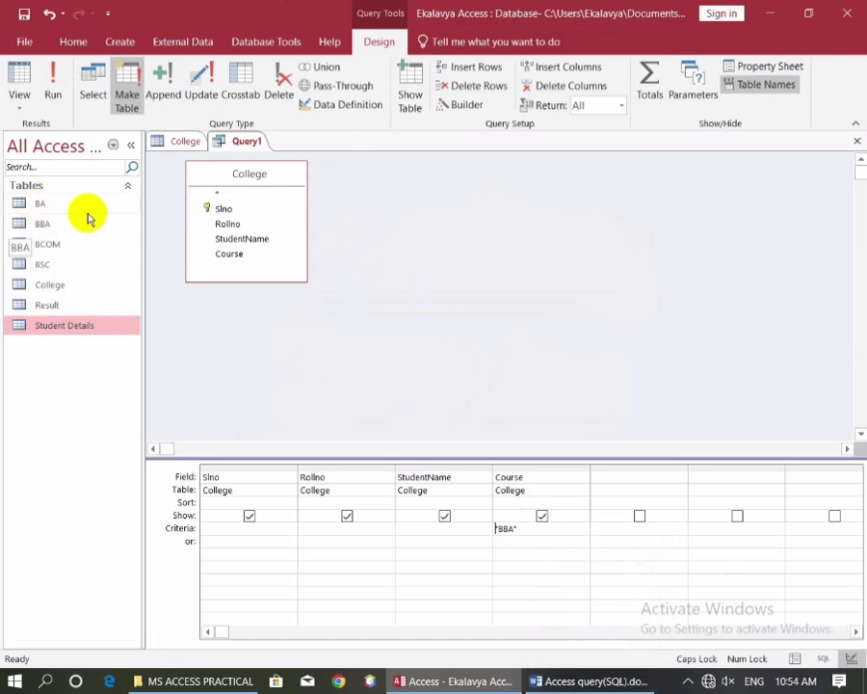
Check the records in the BA, BBA, BCOM and BSC tables one by one, closing each, and return to the College table.
double_click(40, 206)
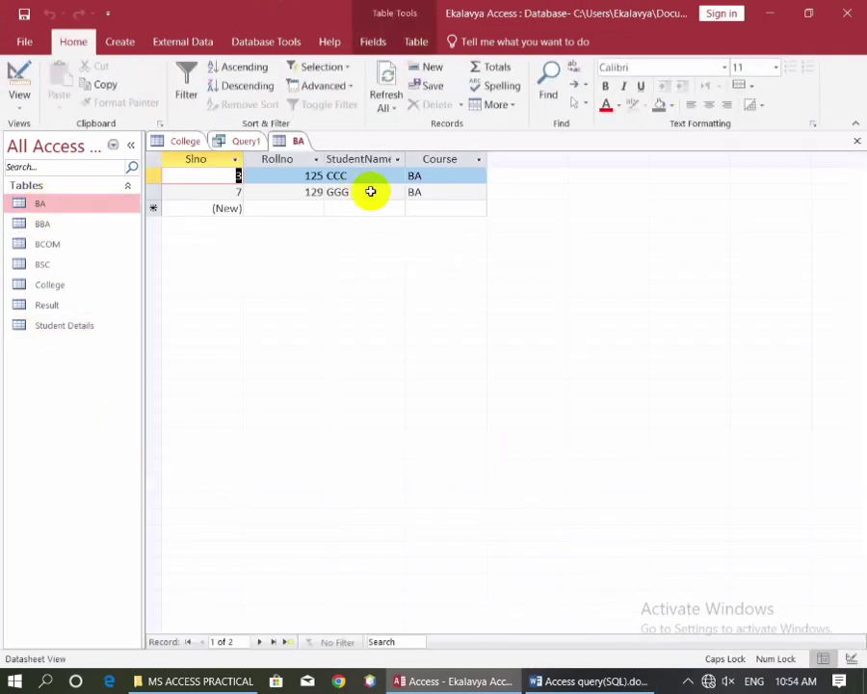
left_click(855, 141)
double_click(60, 224)
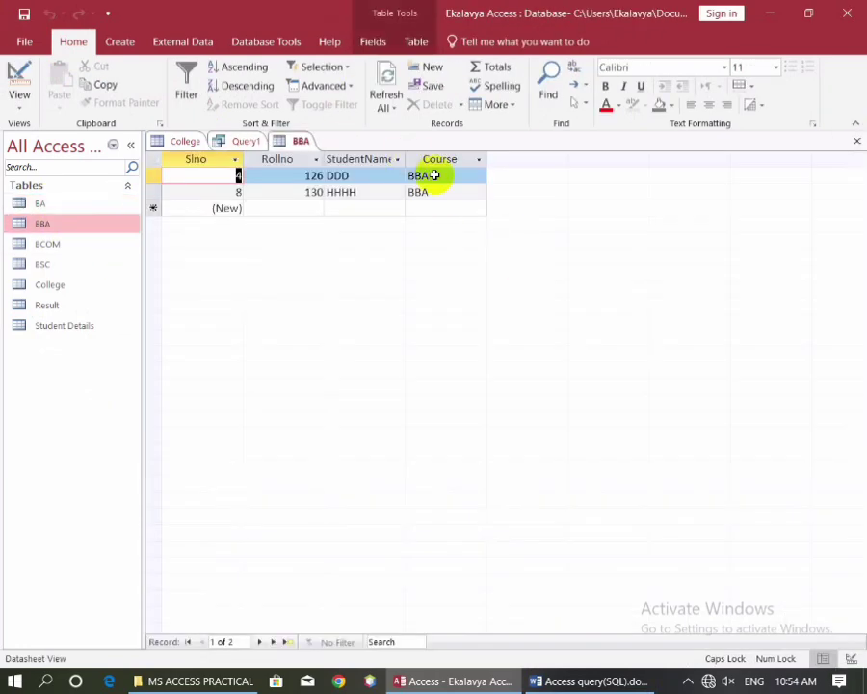
left_click(855, 140)
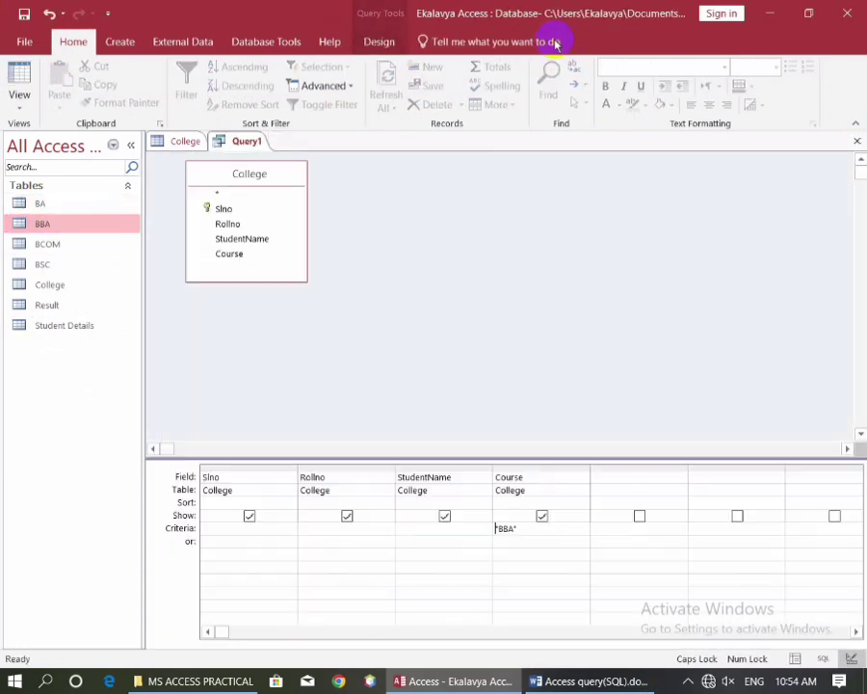
left_click(61, 246)
double_click(62, 247)
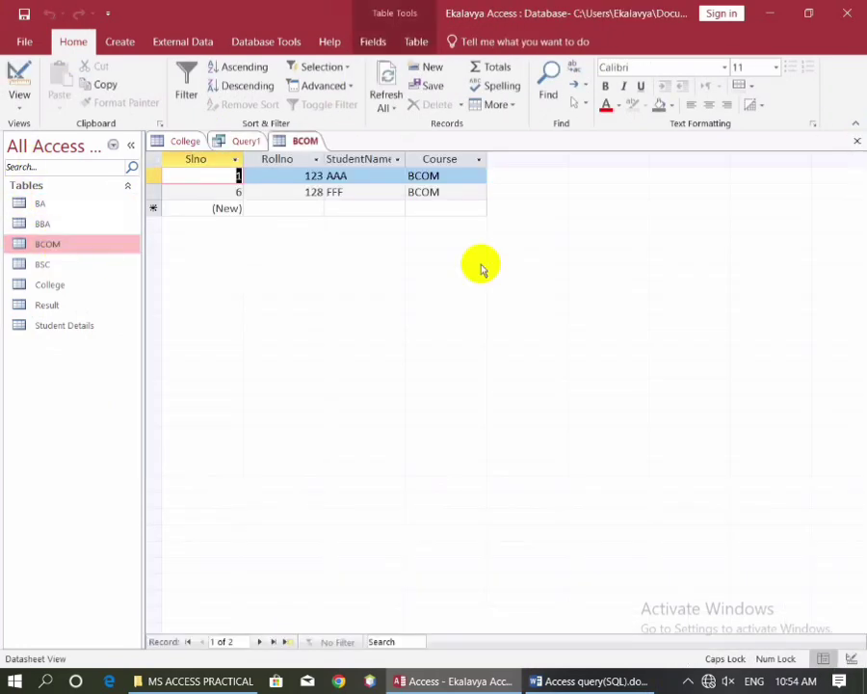
left_click(855, 140)
double_click(39, 264)
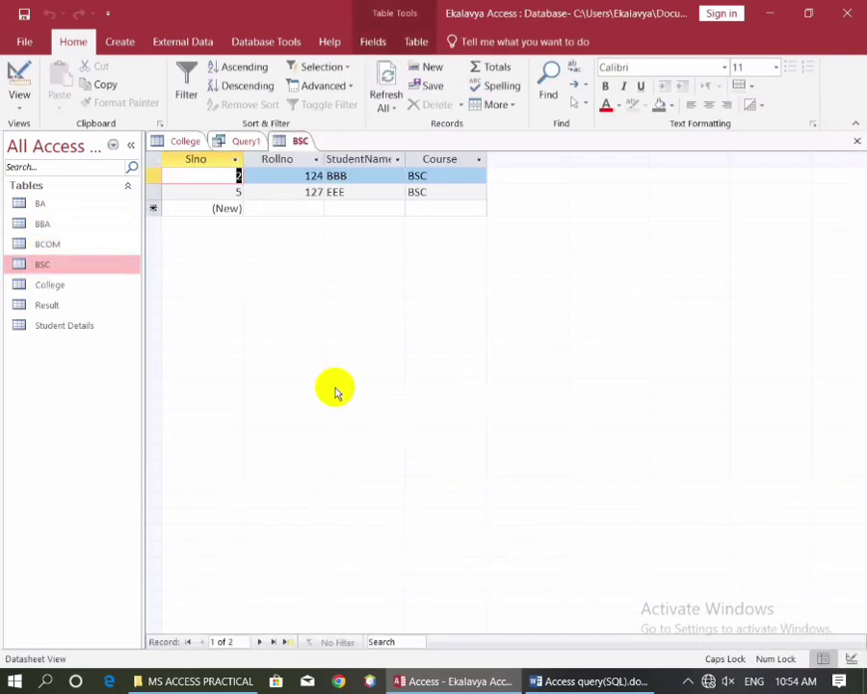
left_click(854, 142)
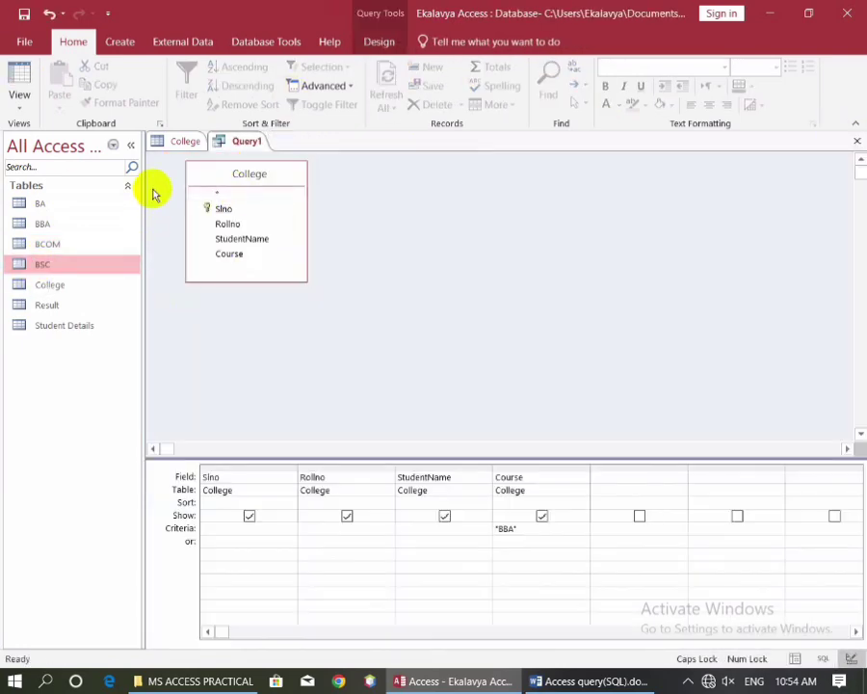
left_click(184, 141)
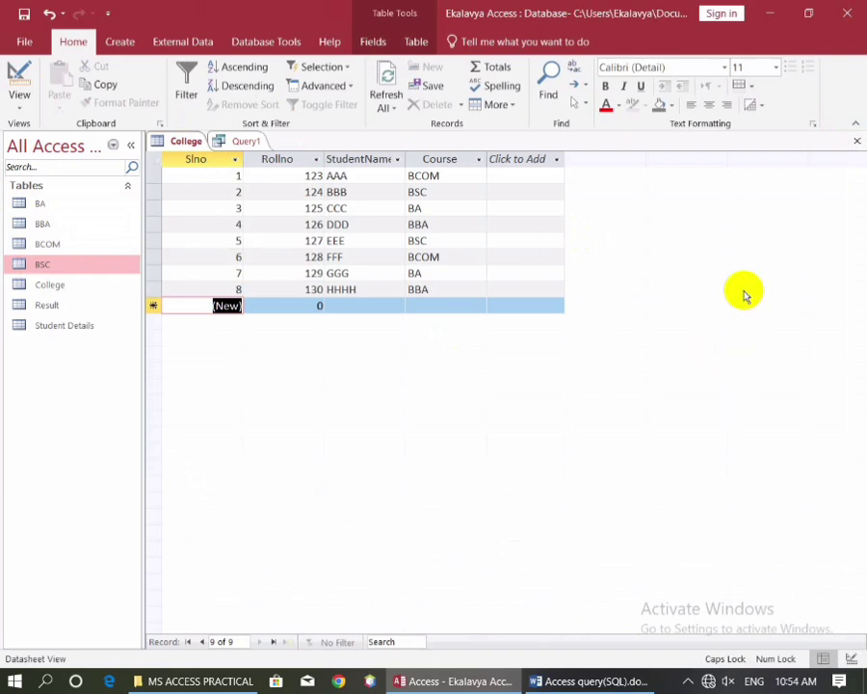
Switch to the Word document and review the listed query types, from Select query and Make Table Query to Append Query.
left_click(568, 681)
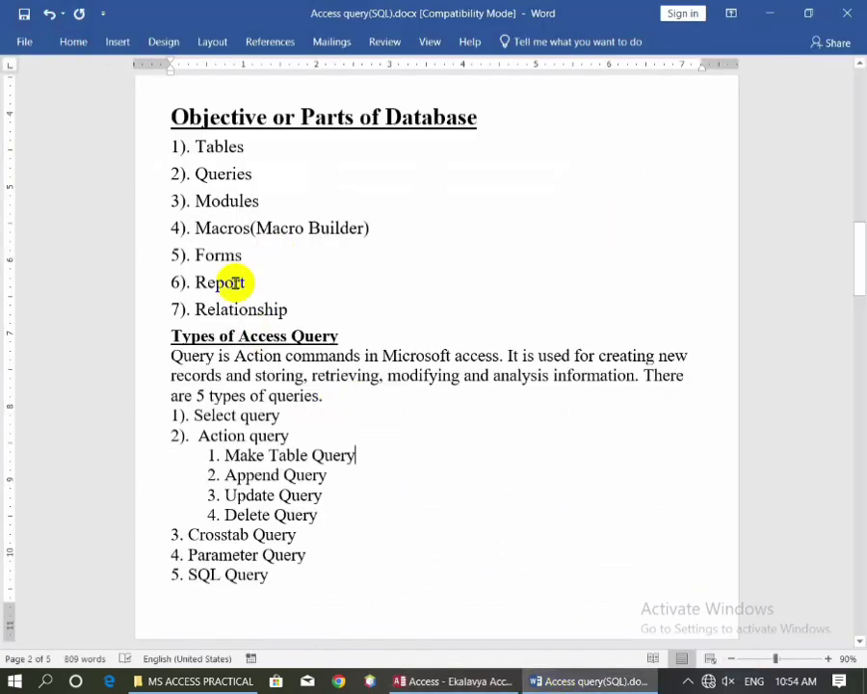
left_click(358, 449)
left_click_drag(357, 450, 165, 416)
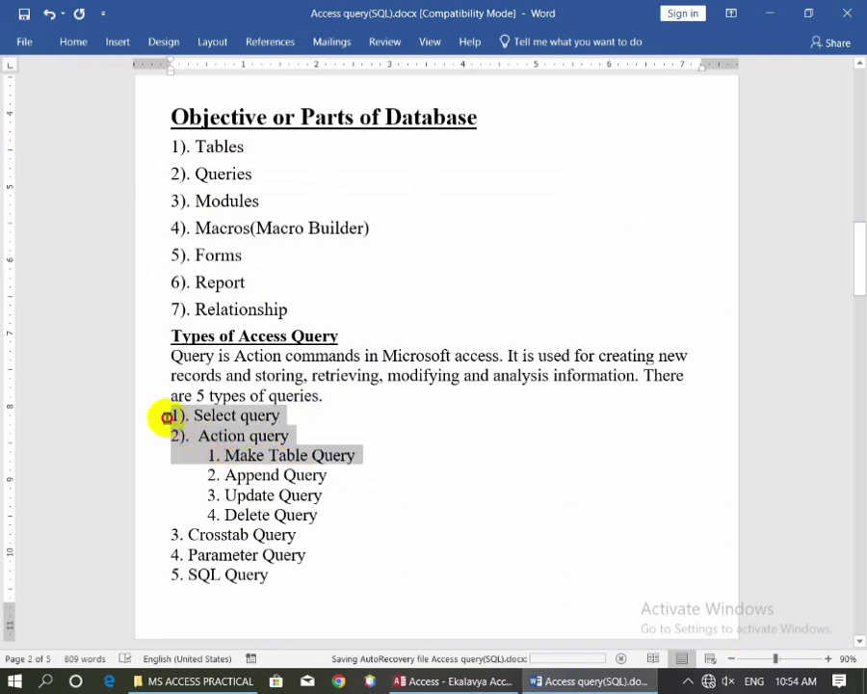
left_click(274, 416)
left_click_drag(282, 415, 198, 414)
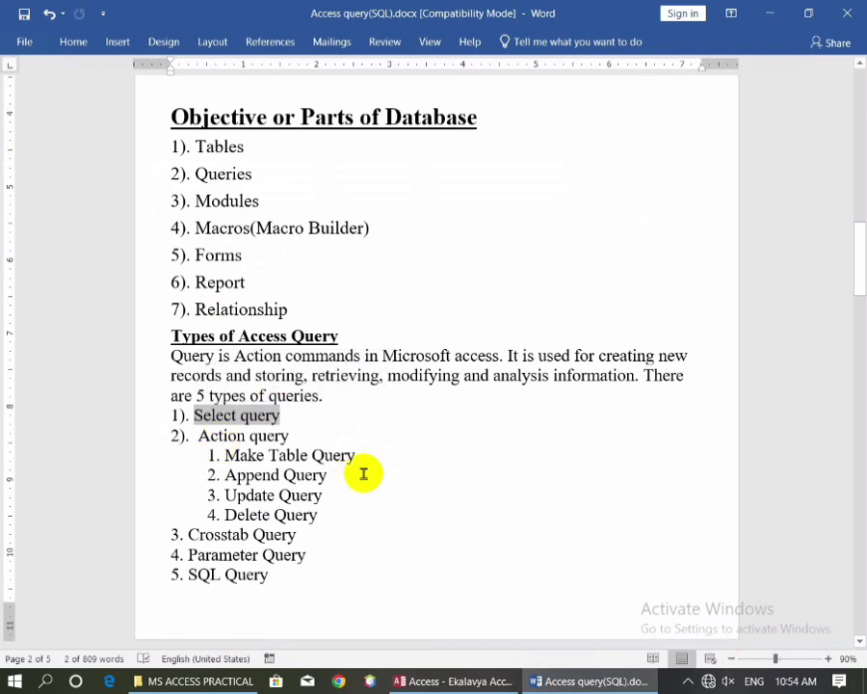
left_click_drag(358, 455, 155, 437)
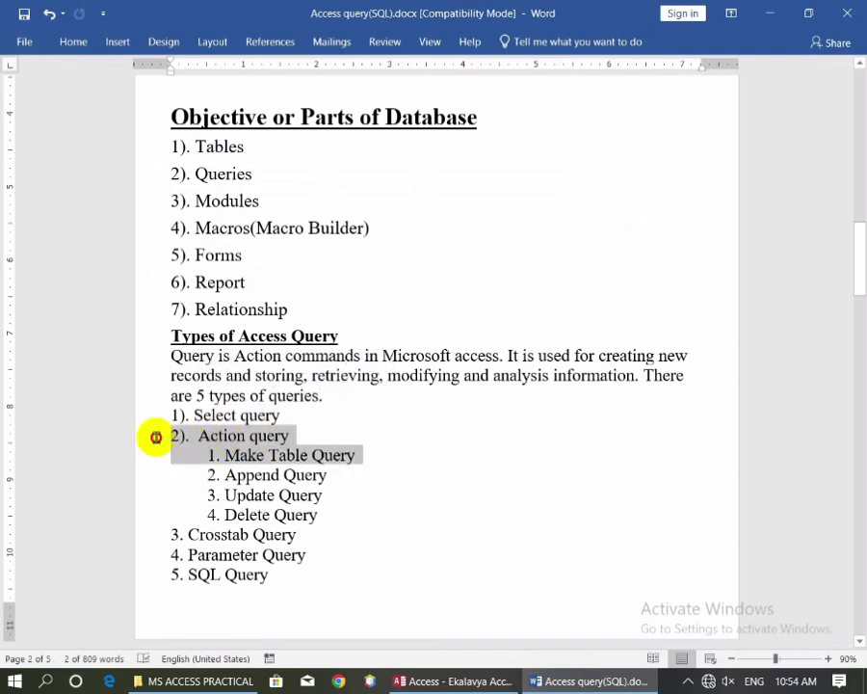
left_click(357, 477)
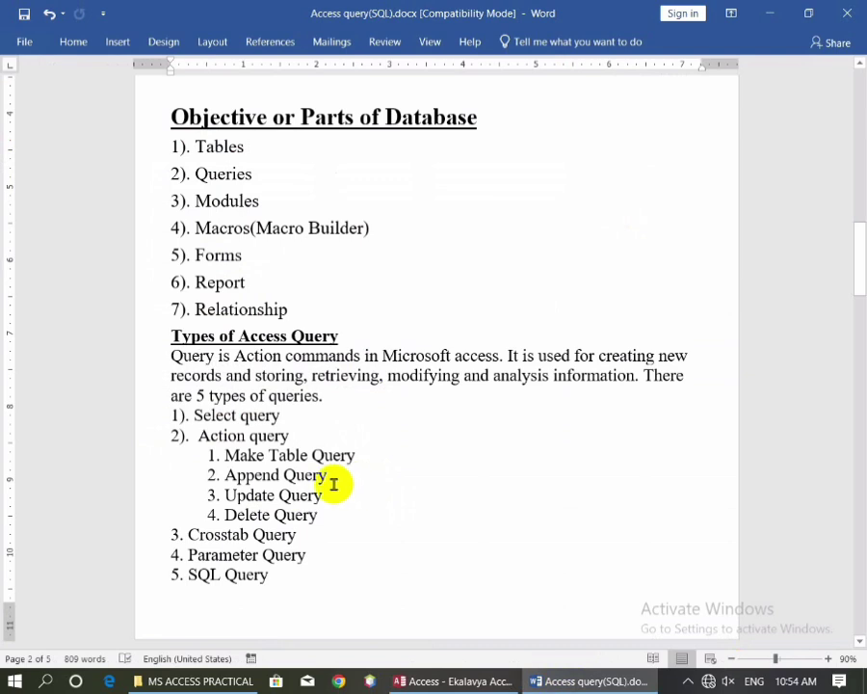
left_click_drag(332, 475, 205, 471)
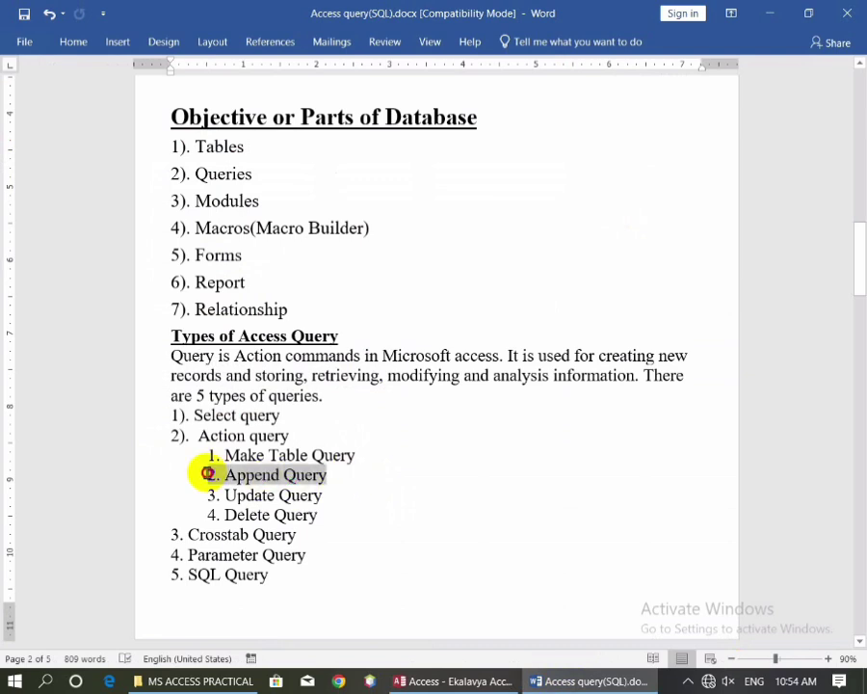
left_click(333, 476)
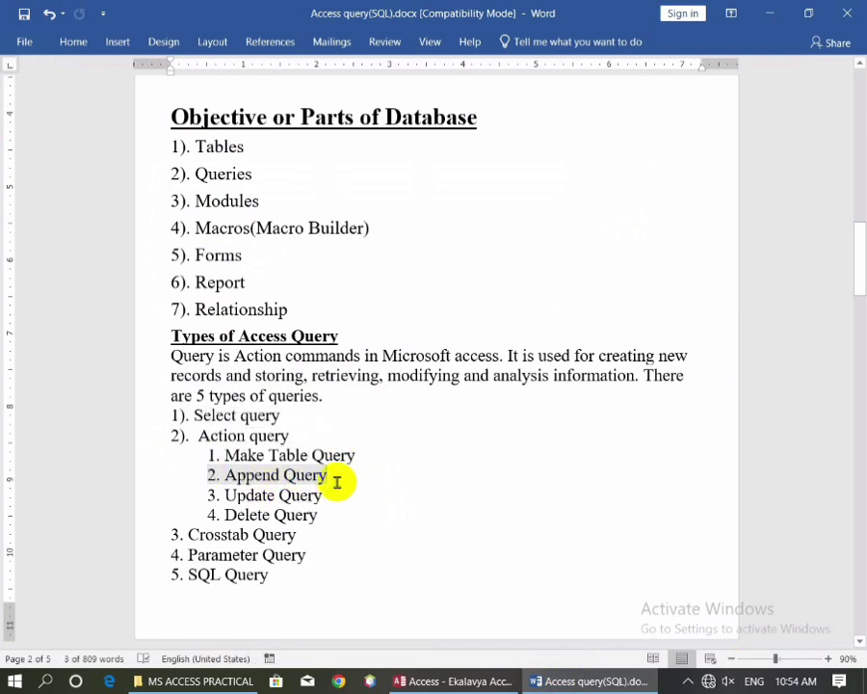
Look at the College table's new record row in Access, then return to the Word notes and highlight Append Query.
left_click(495, 680)
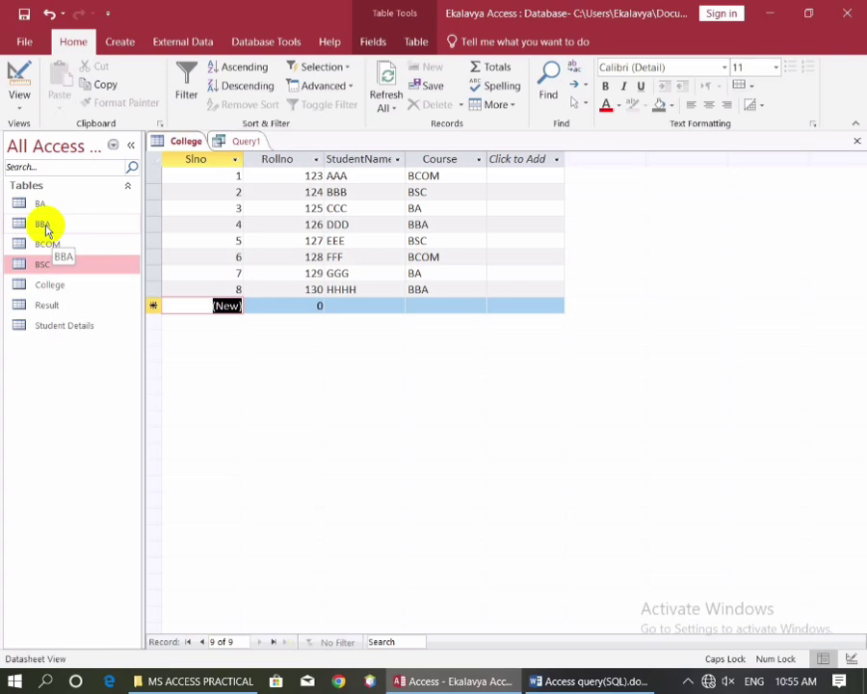
left_click(300, 309)
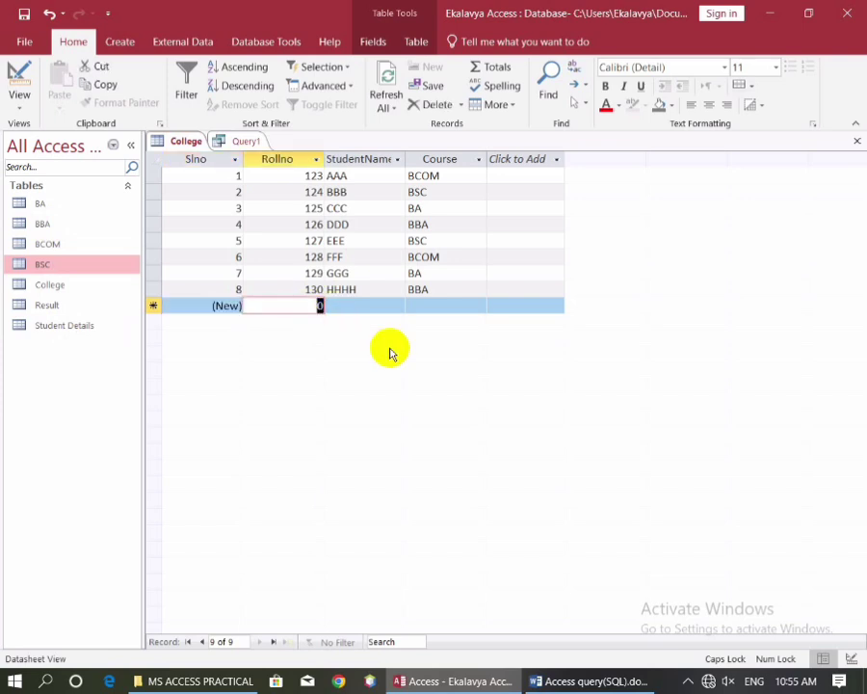
left_click(589, 681)
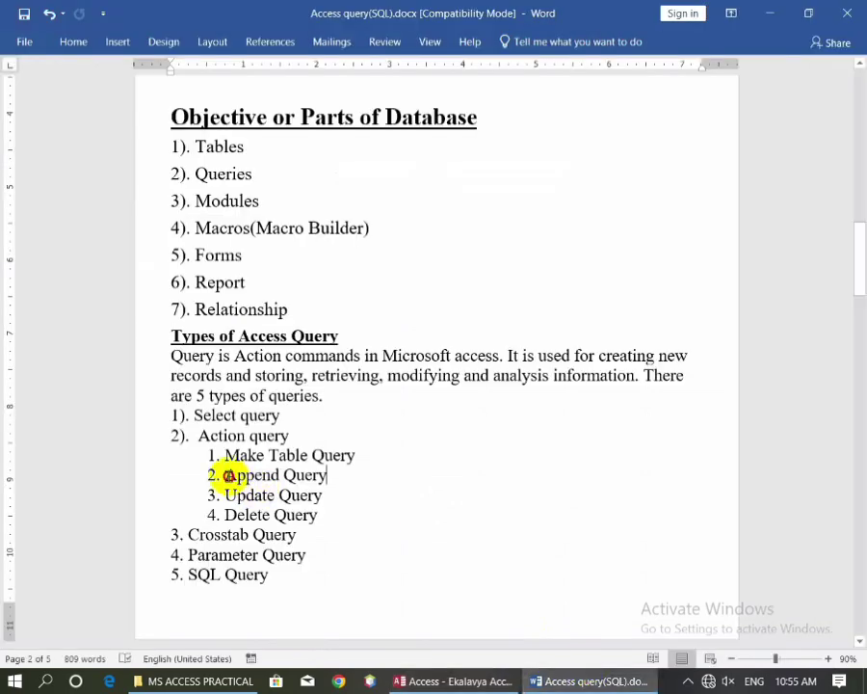
left_click_drag(225, 474, 331, 474)
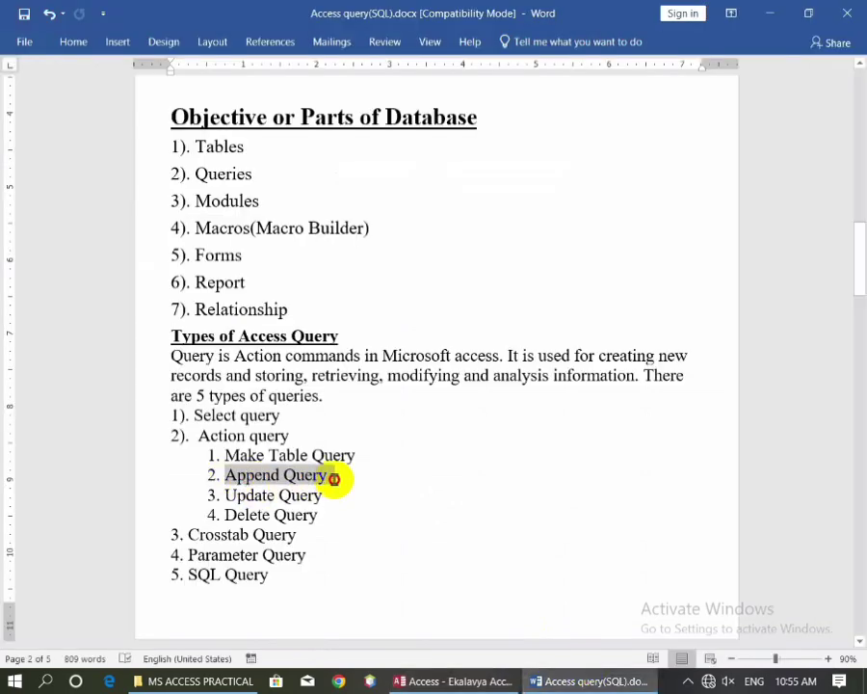
Switch to Access and add a College record with Rollno 131, StudentName KKK and Course BA.
left_click(496, 674)
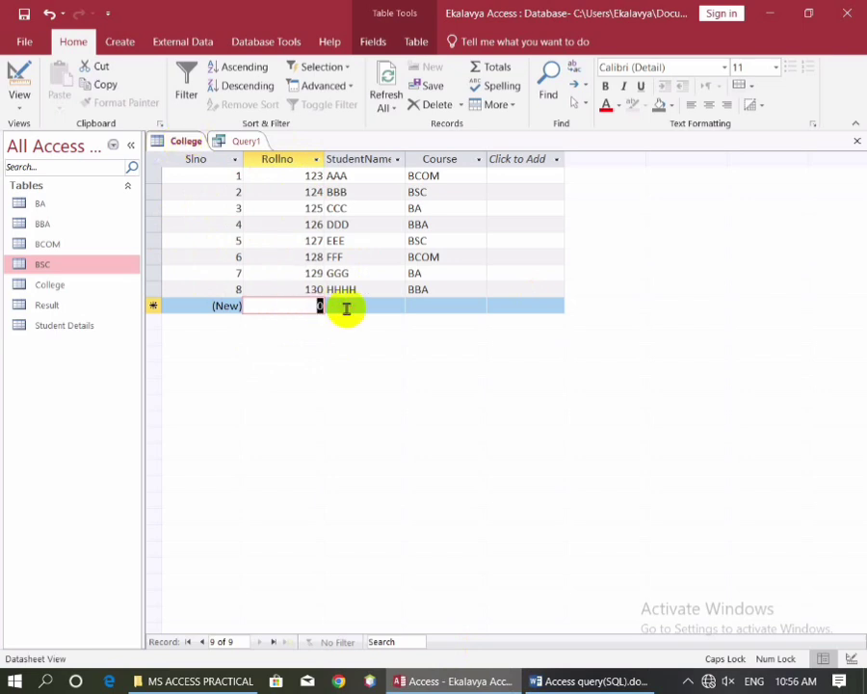
type("131")
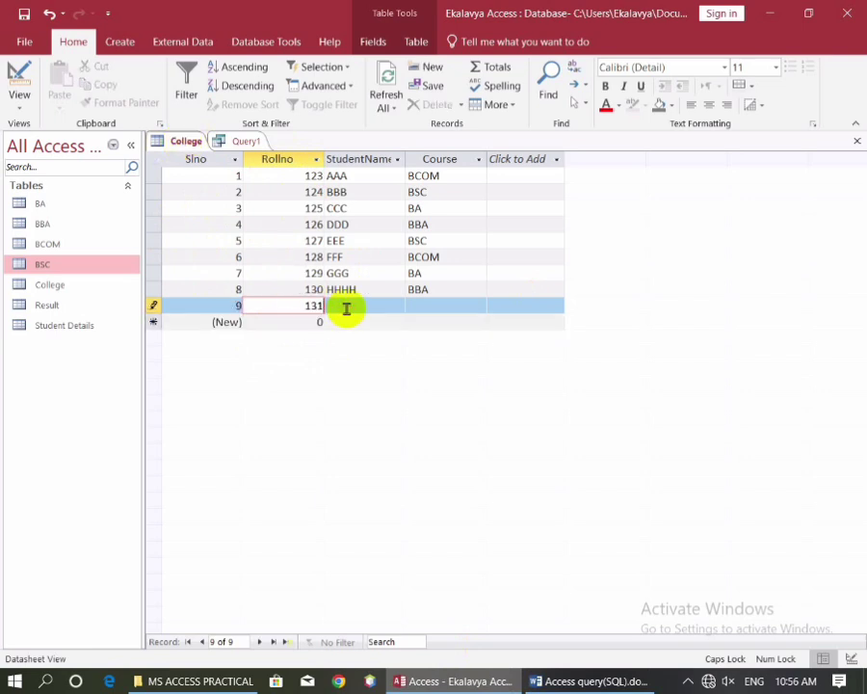
key("Tab")
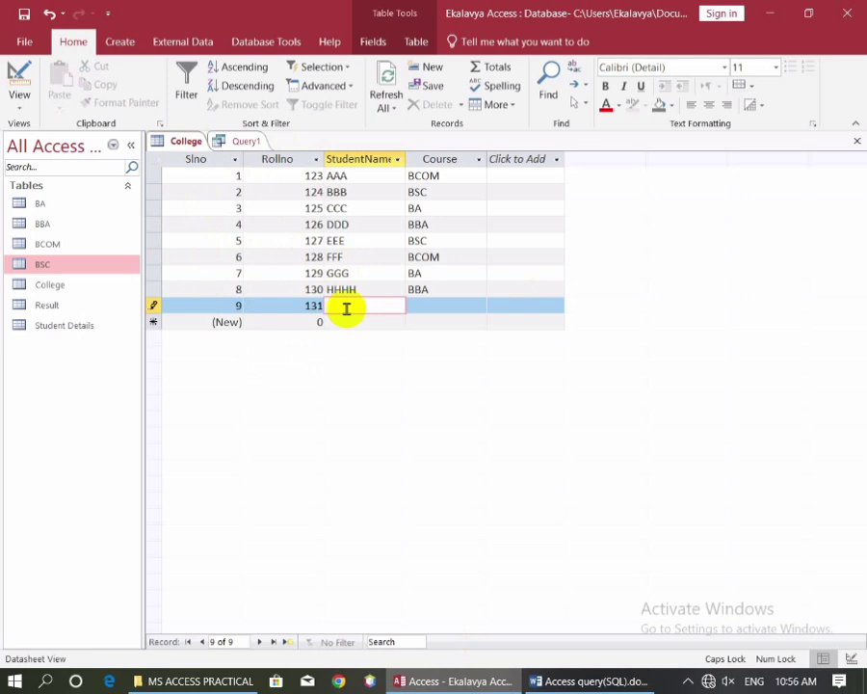
type("KKK")
key("Tab")
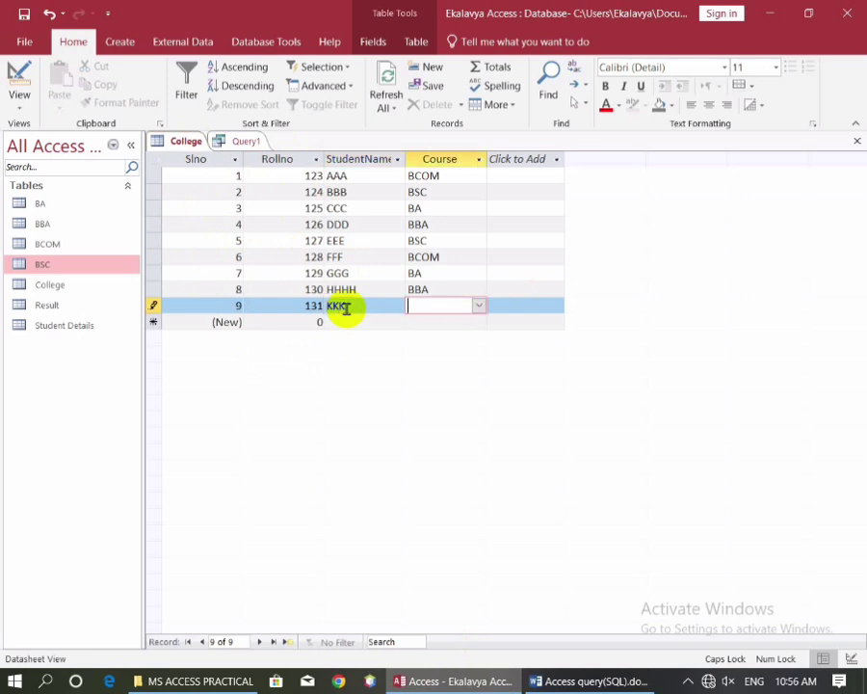
type("ba")
key("Tab")
Add a College record with Rollno 132, StudentName LLLL and Course BCOM.
type("1")
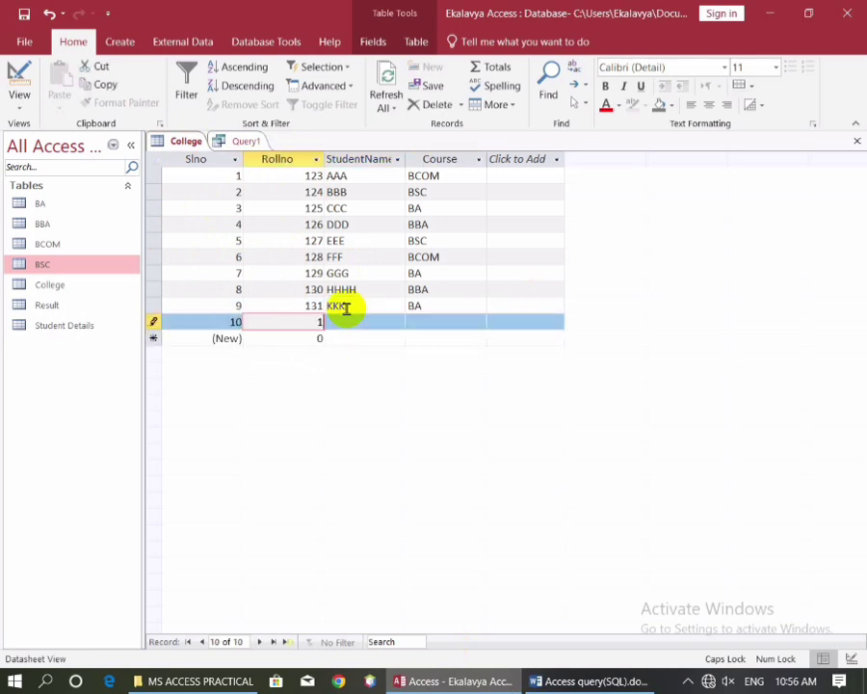
type("32")
key("Tab")
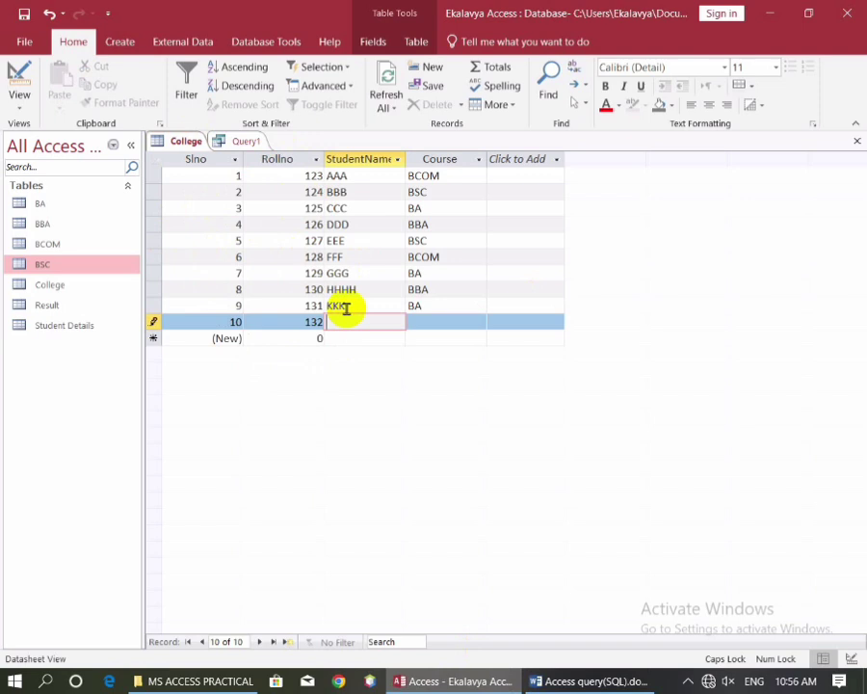
type("LLLL")
key("Tab")
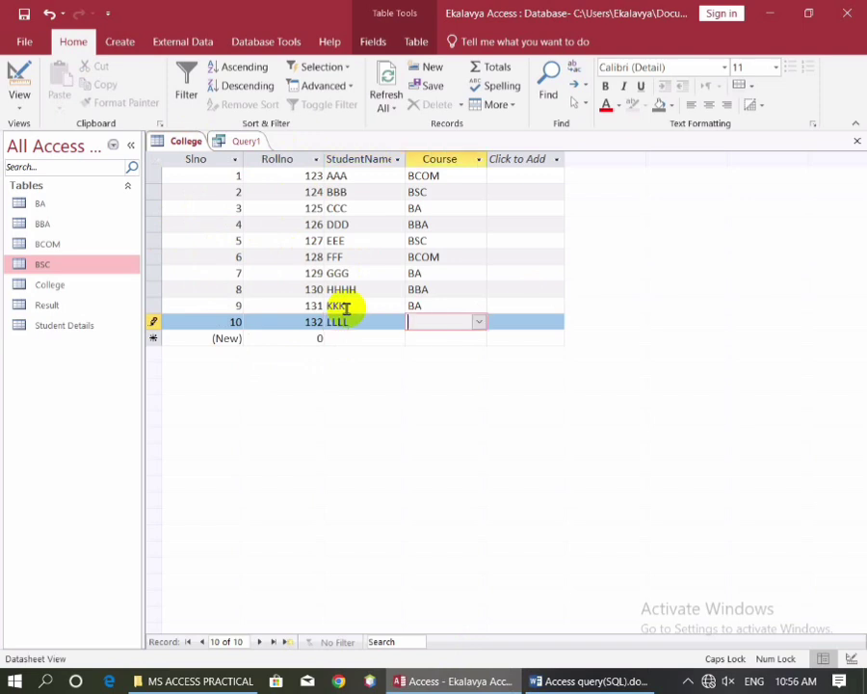
type("bco")
key("Tab")
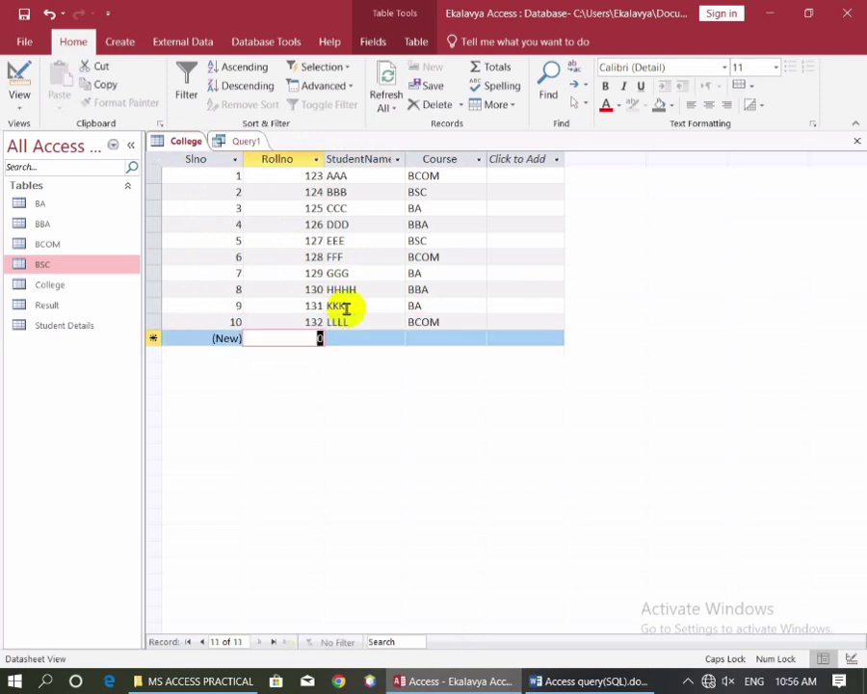
Add a College record with Rollno 133, StudentName KLLLL and Course BBA.
type("133")
key("Tab")
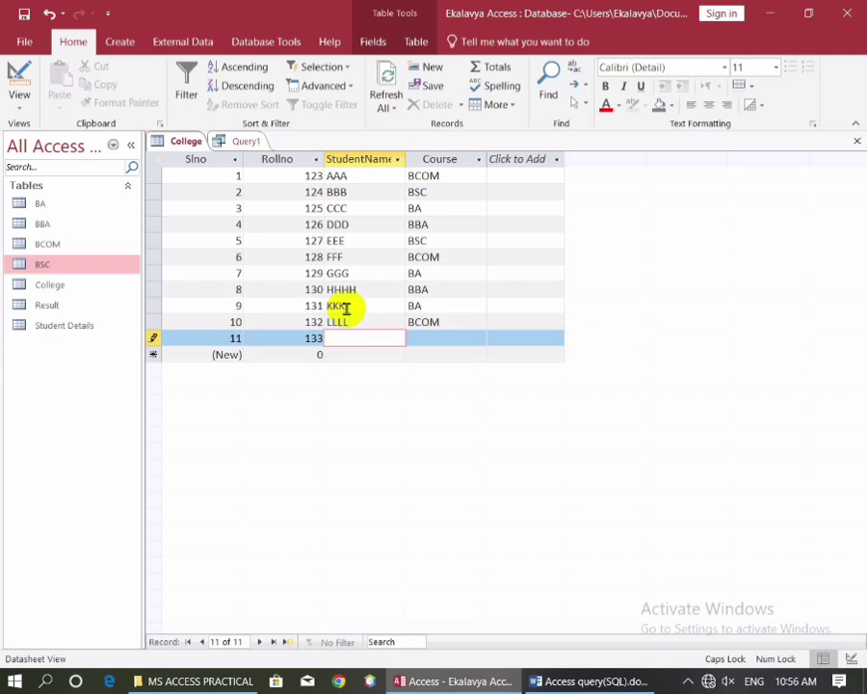
type("KLLLL")
key("Tab")
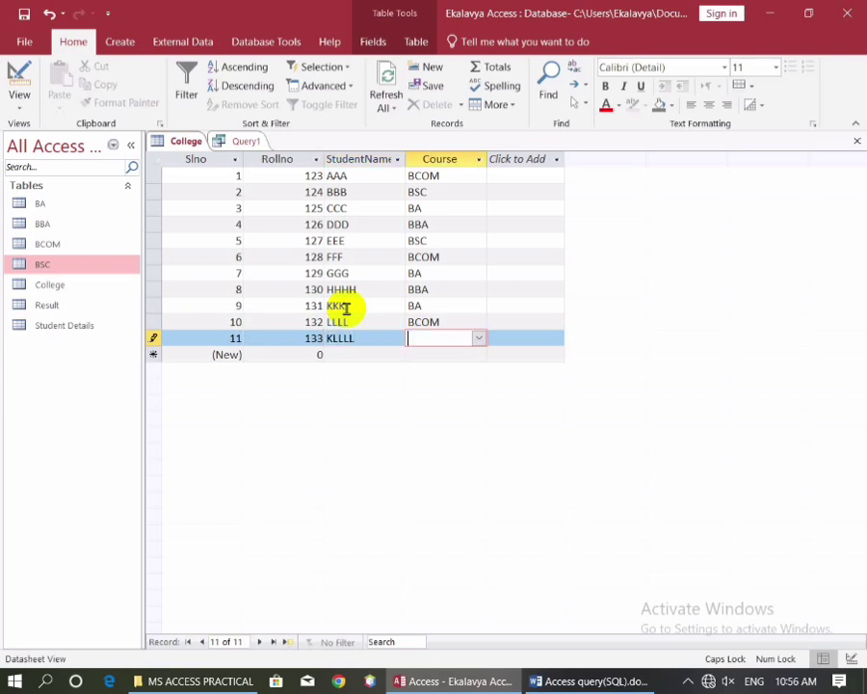
type("BBA")
key("Tab")
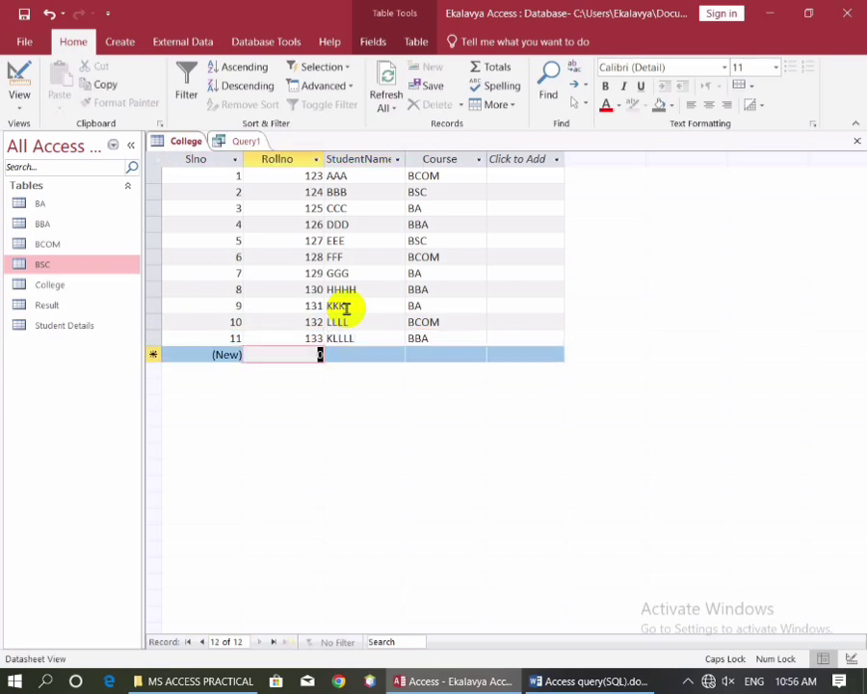
Add a College record with Rollno 134, StudentName TTTT and Course BSC.
type("134")
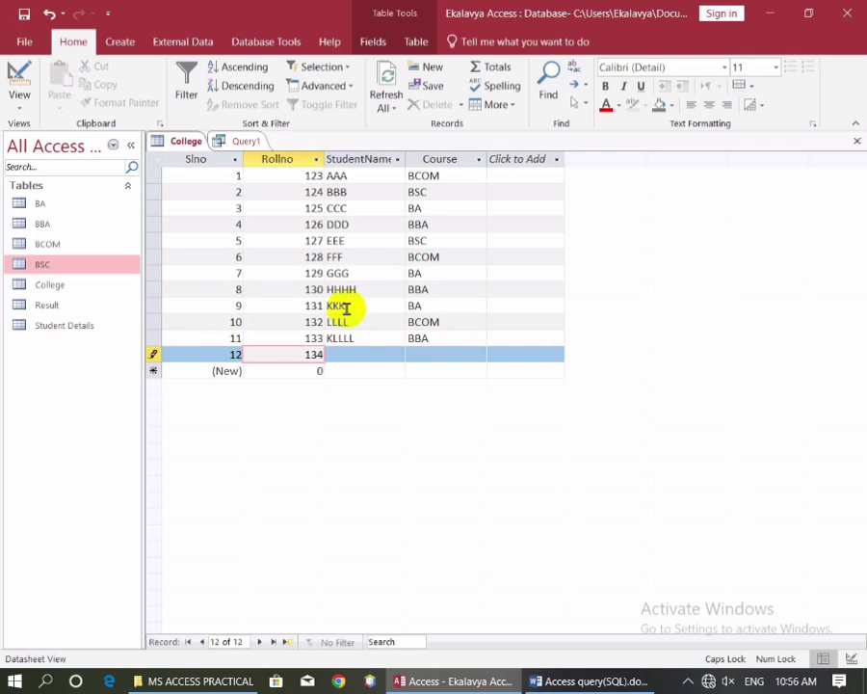
key("Tab")
type("TTTT")
key("Tab")
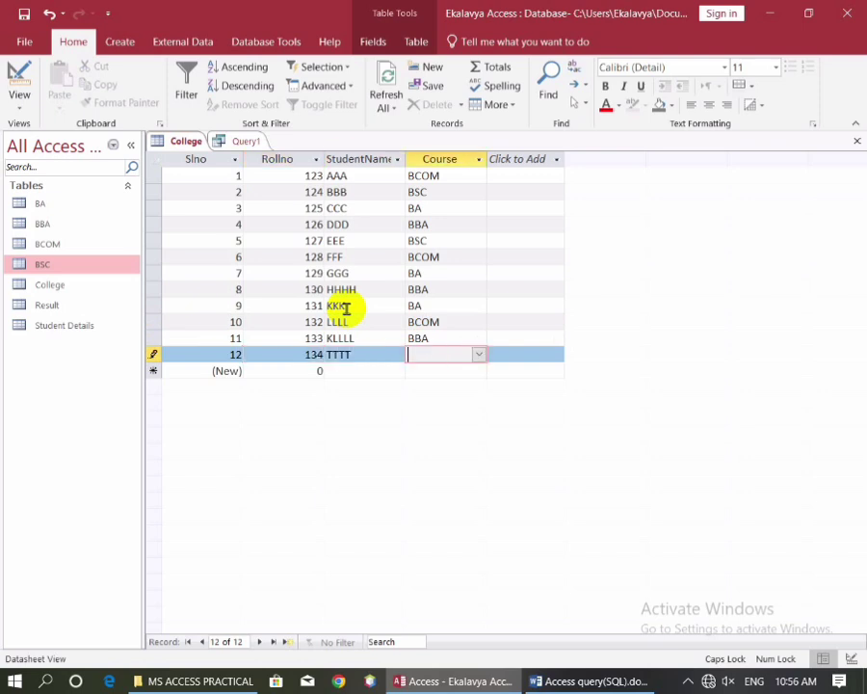
type("BSC")
key("Tab")
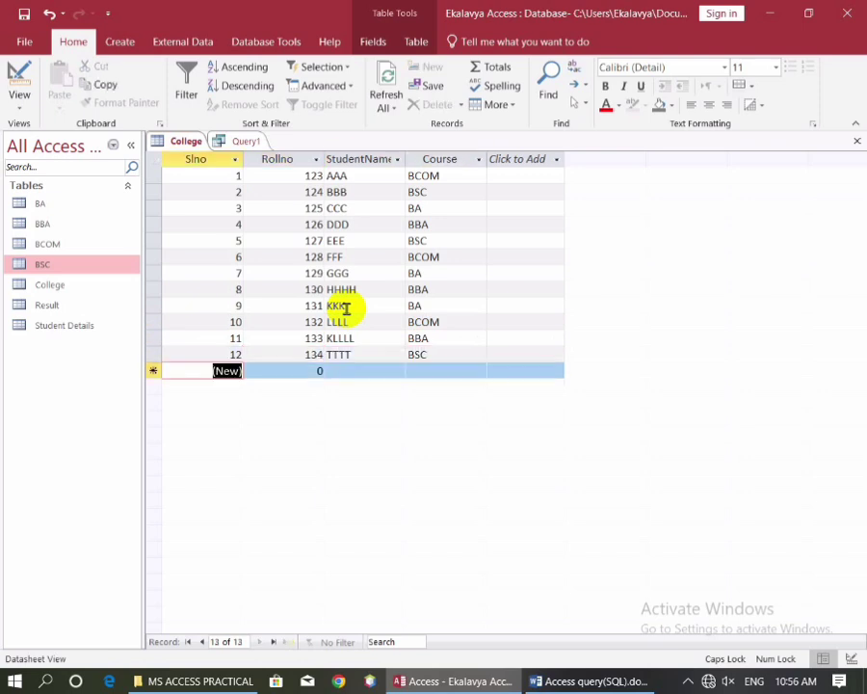
Add a College record with Rollno 135, StudentName SDF and Course BCOM.
key("Tab")
type("13")
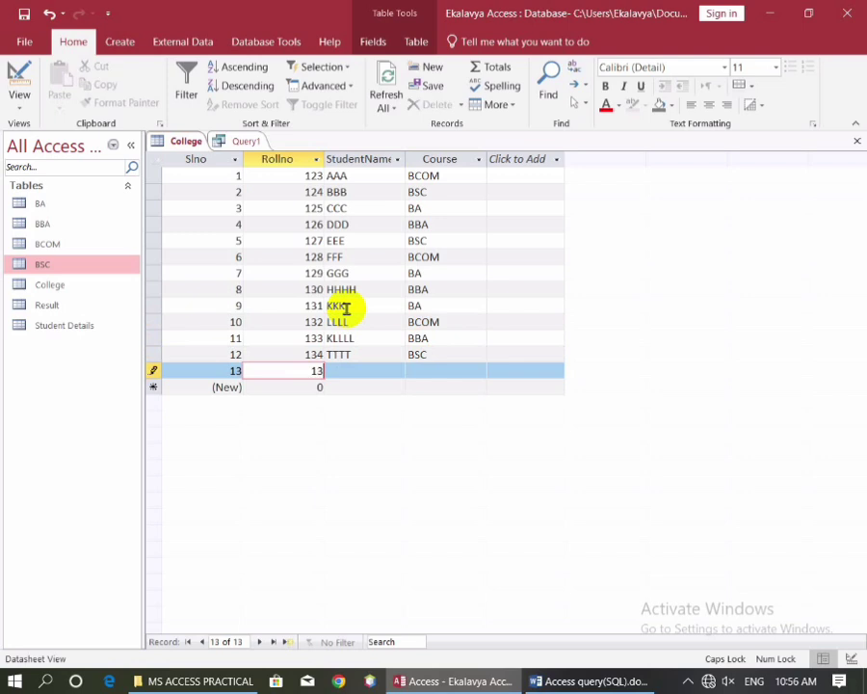
key("Tab")
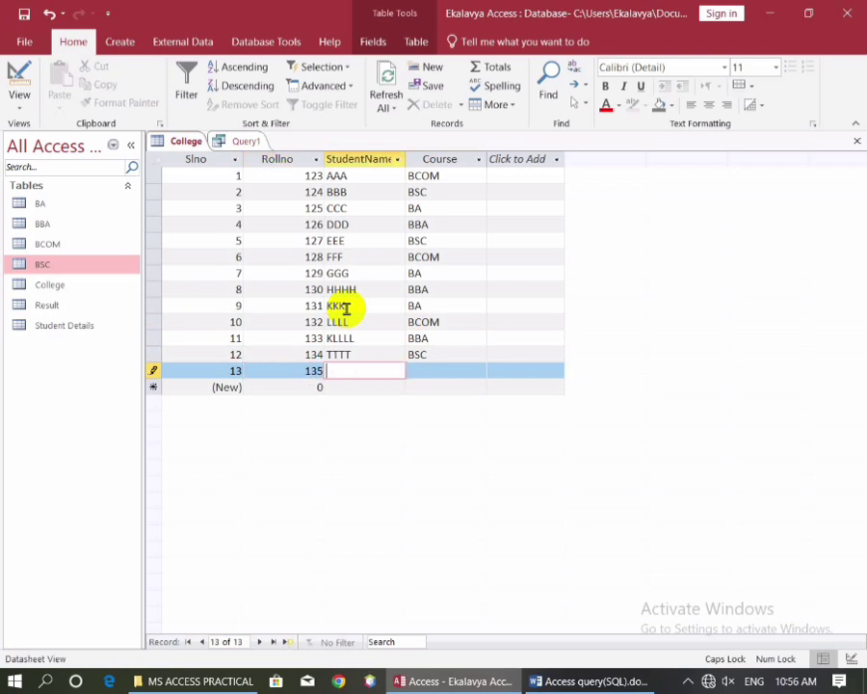
key("Tab")
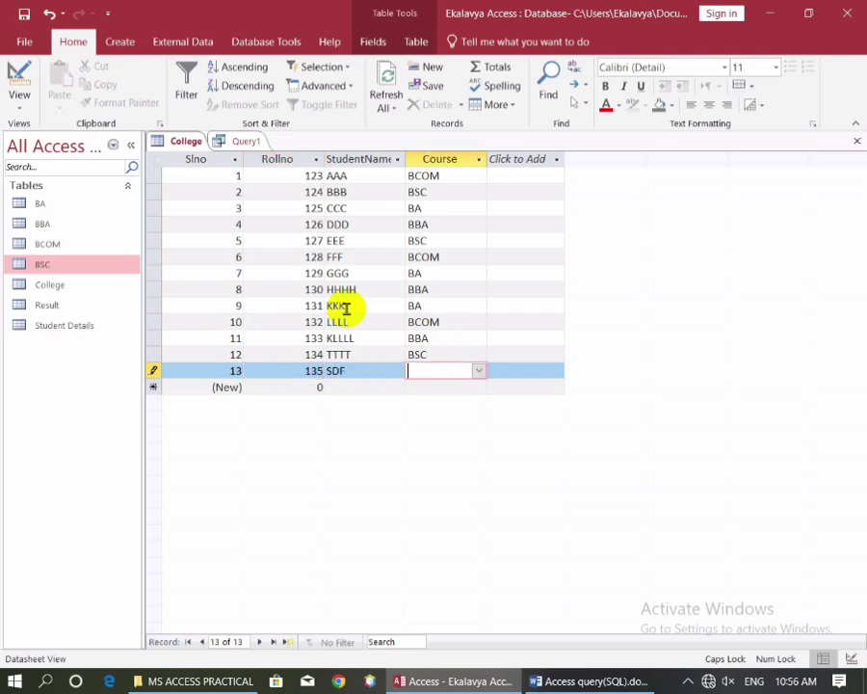
type("BCOM")
key("Tab")
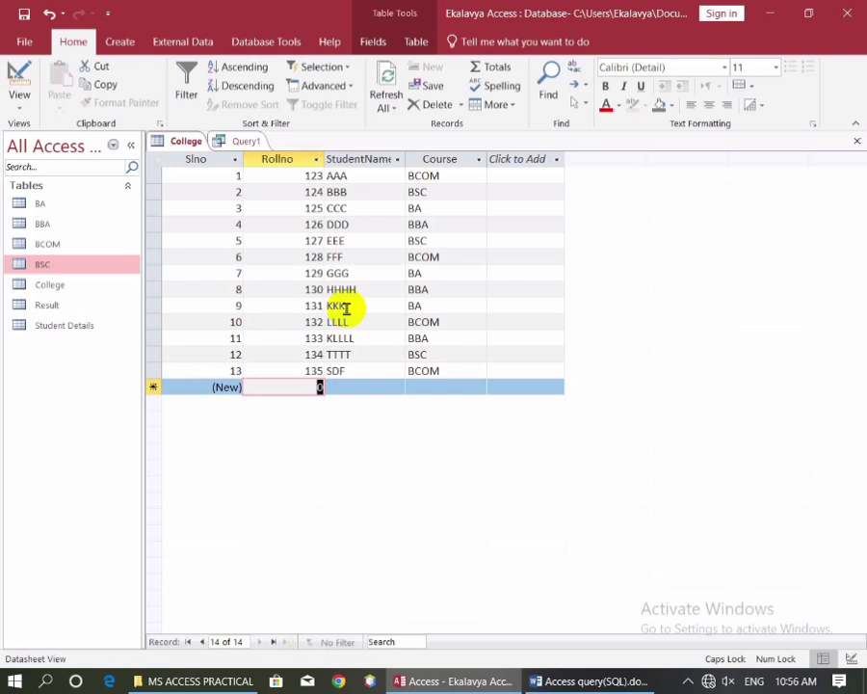
Add a College record with Rollno 136, StudentName KJHG and Course BA.
type("136")
key("Tab")
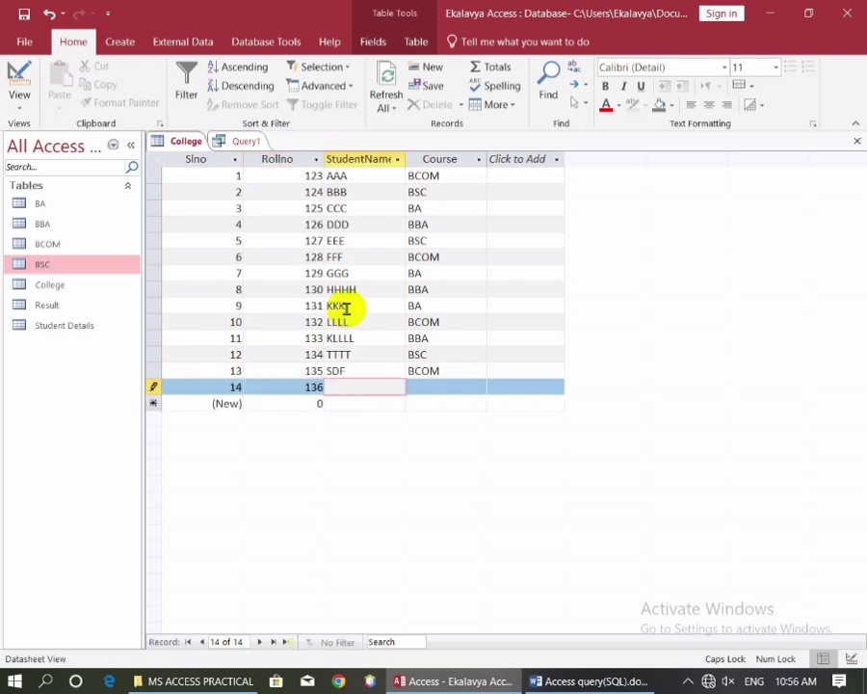
type("KJHG")
key("Tab")
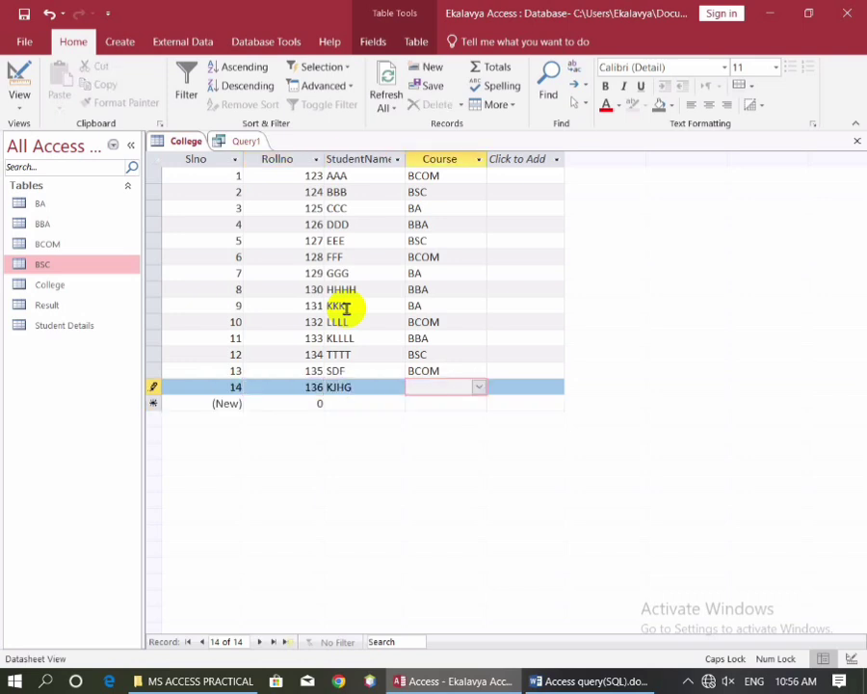
type("BA")
key("Tab")
Add a College record with Rollno 137, StudentName HGYT and Course BSC.
type("13")
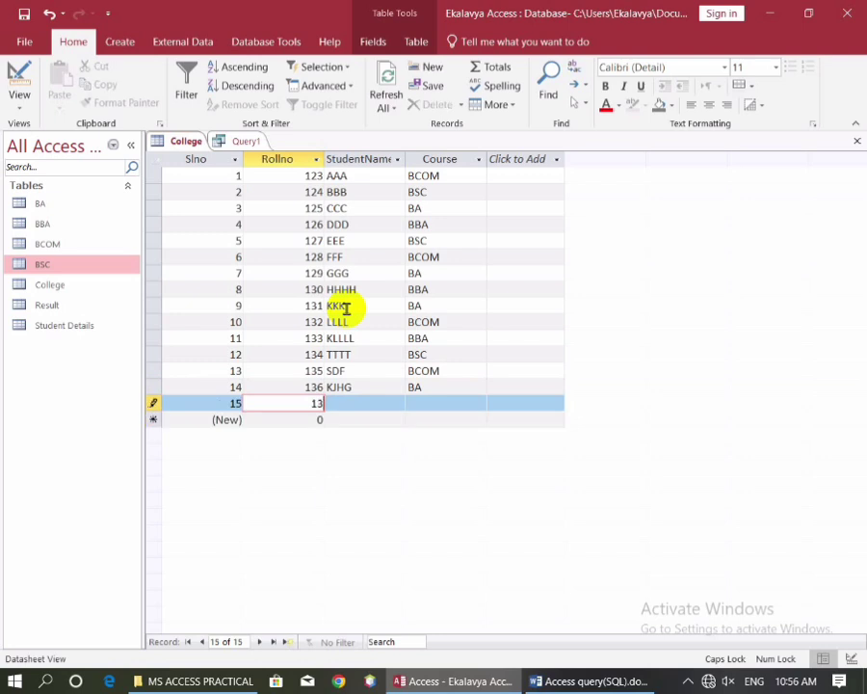
key("Tab")
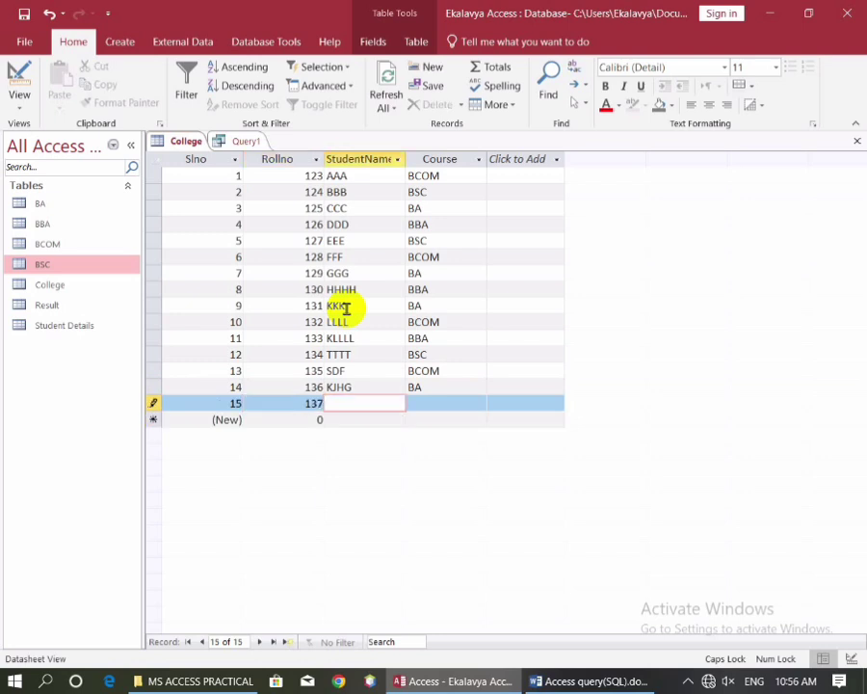
type("HGYT")
key("Tab")
type("BSC")
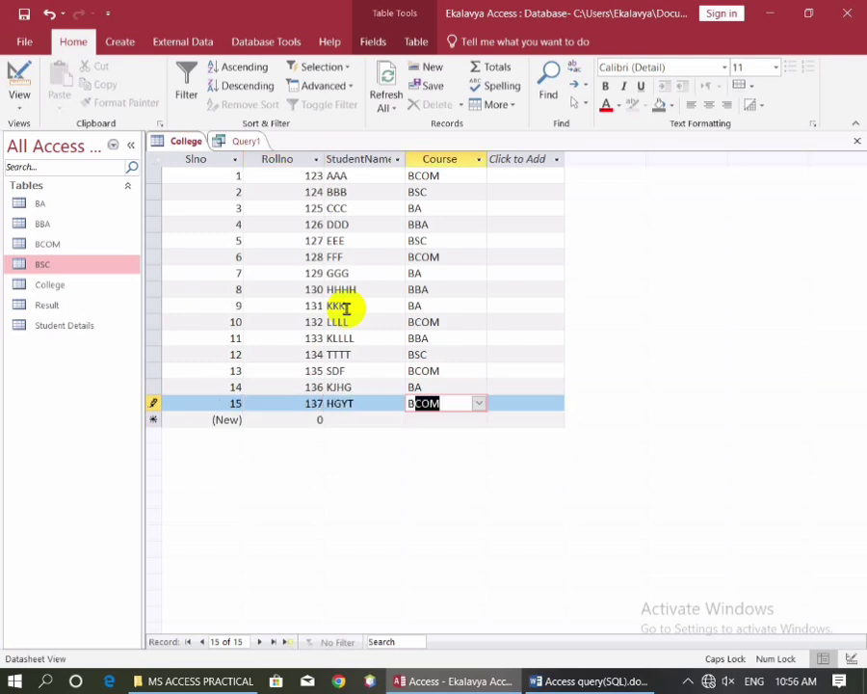
key("Tab")
key("Tab")
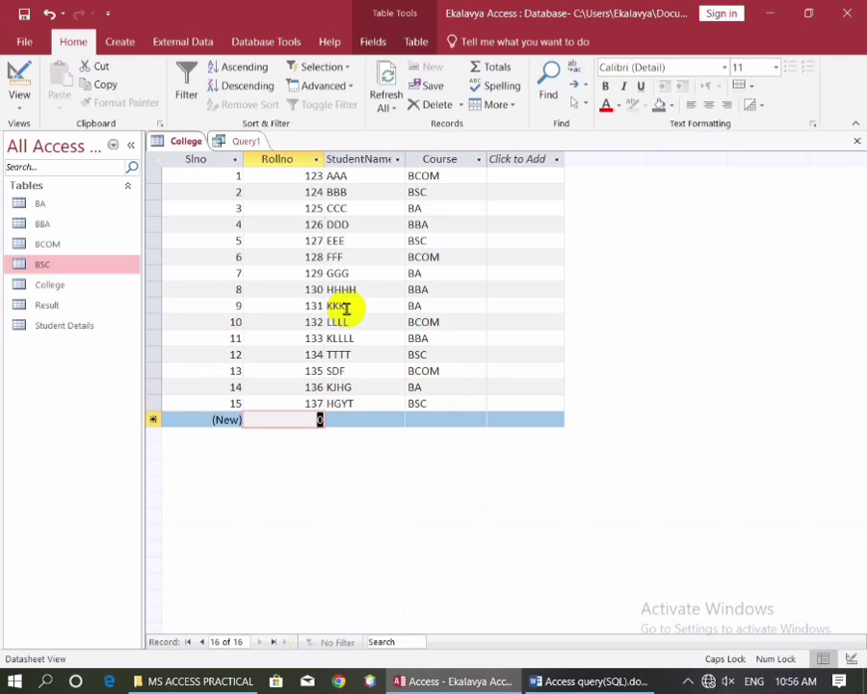
Add a College record with Rollno 138, StudentName KJHU and Course BA.
type("138")
key("Tab")
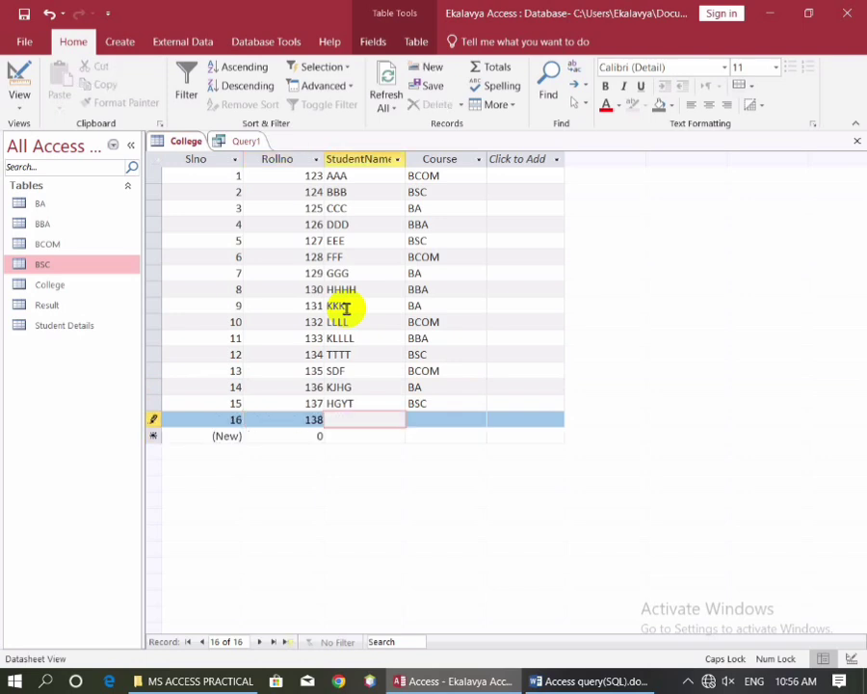
type("KJHU")
key("Tab")
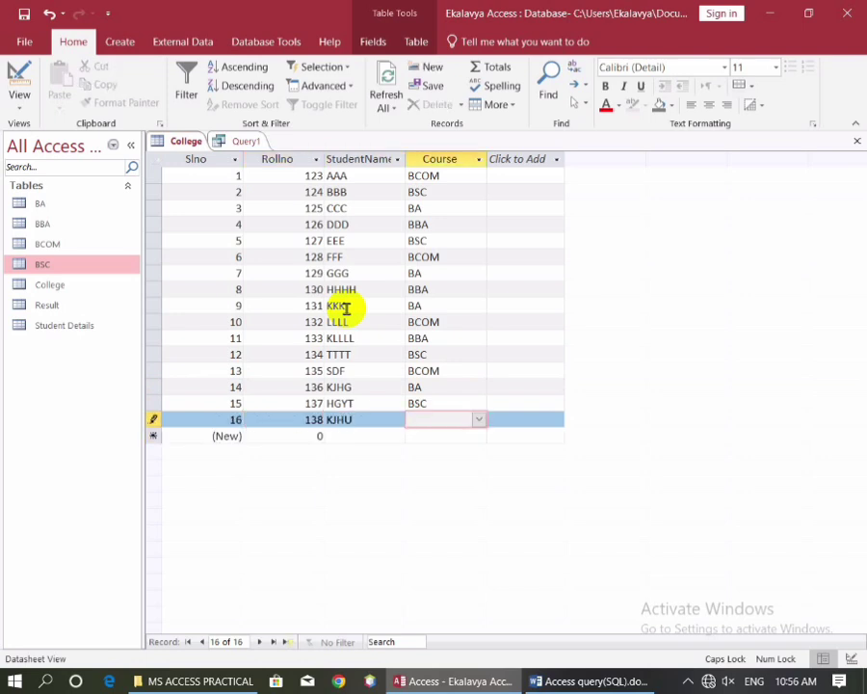
type("BA")
key("Tab")
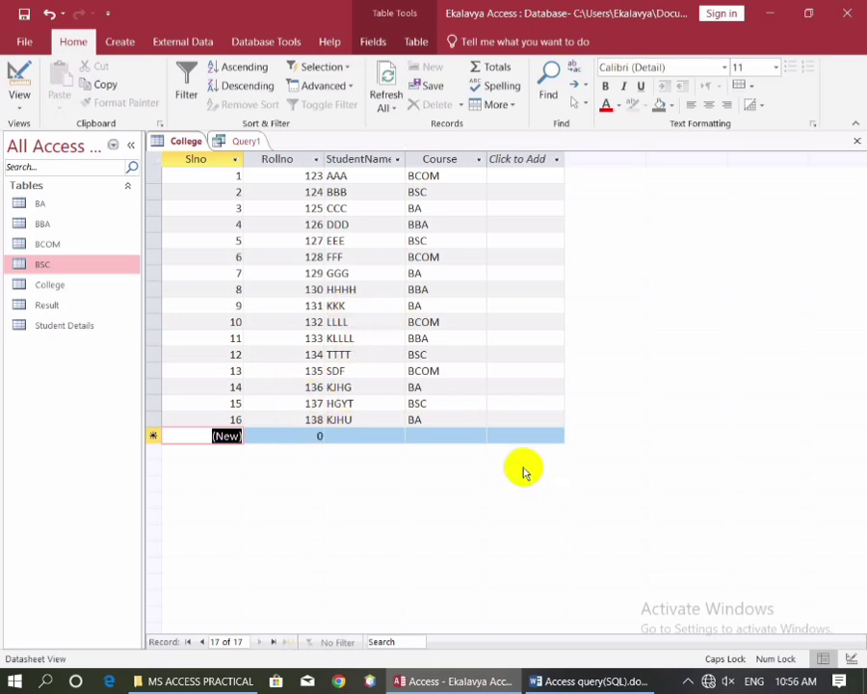
Review the last College record, check Append Query in the Word notes, and return to Access.
left_click(442, 417)
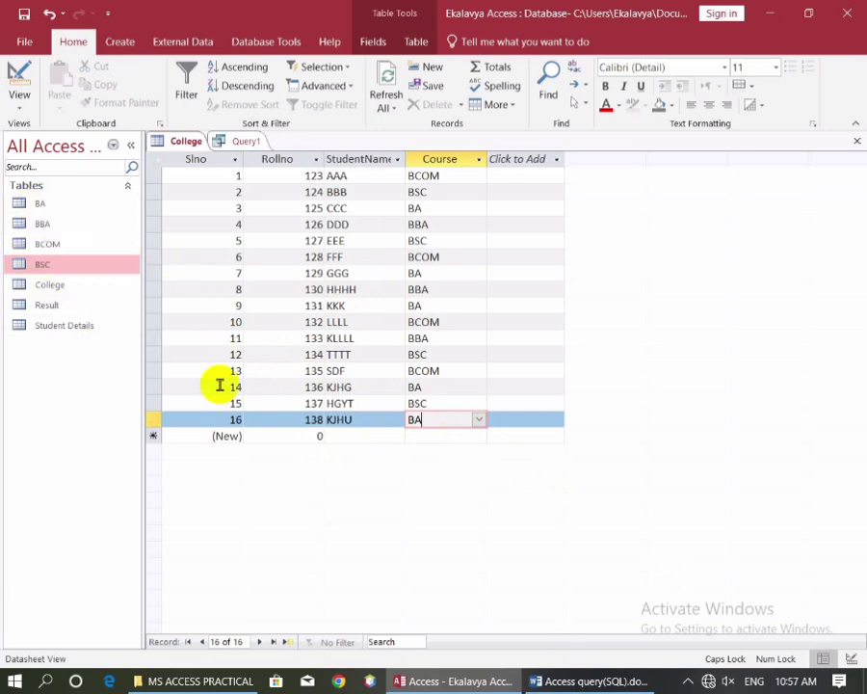
left_click(554, 680)
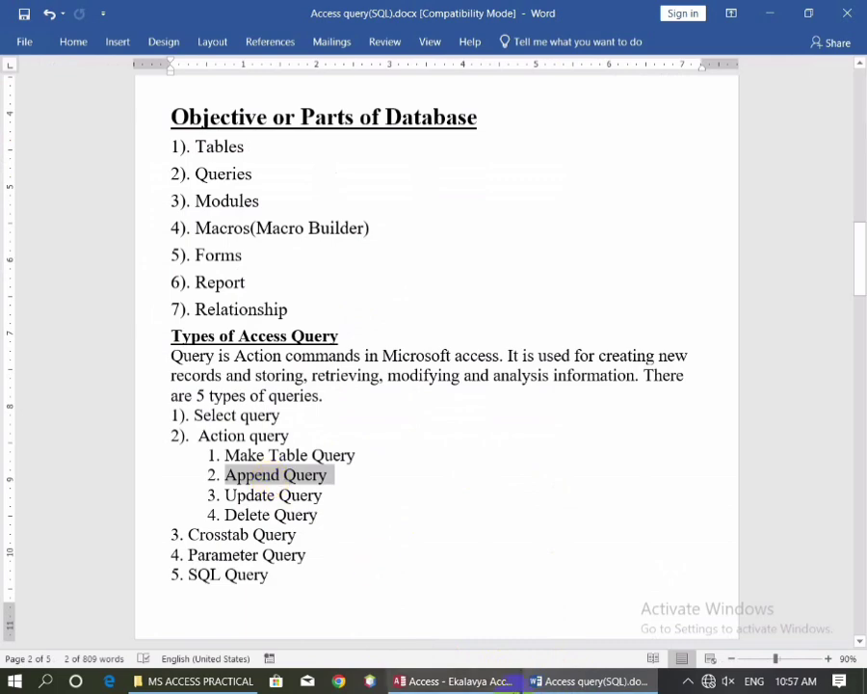
left_click(453, 680)
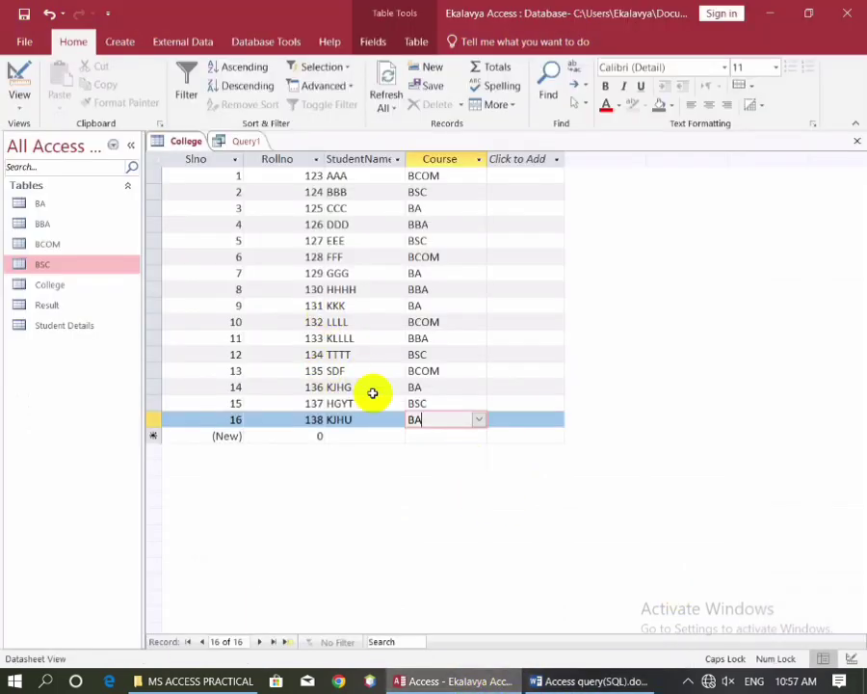
Close Query1 without saving it and return to the College table.
left_click(245, 142)
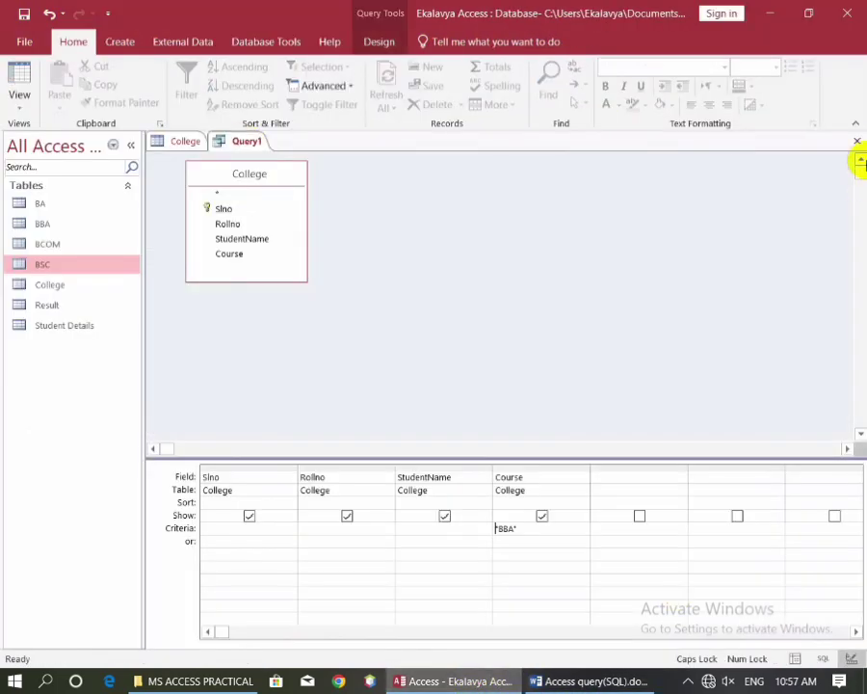
left_click(855, 140)
left_click(439, 389)
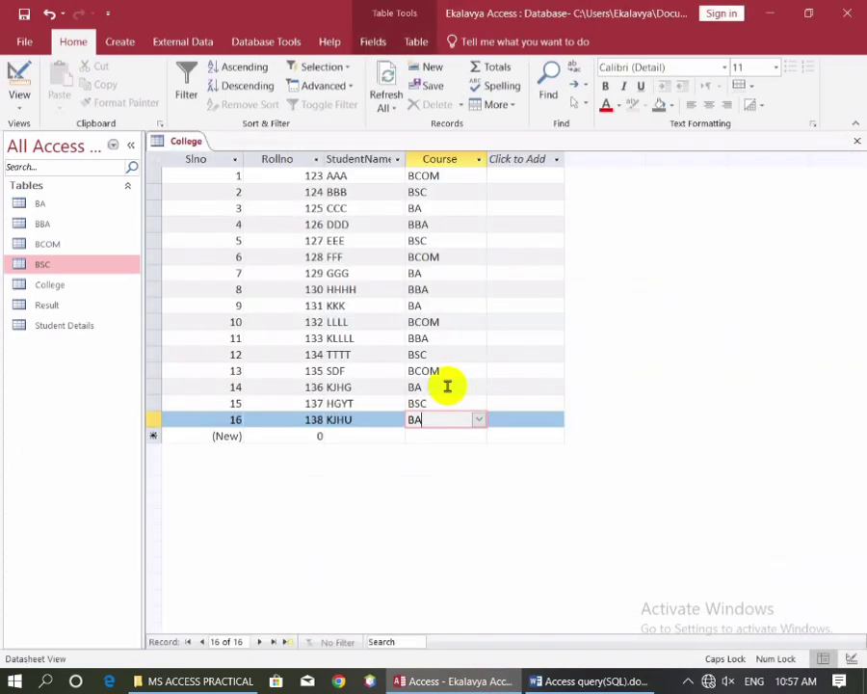
Examine the College table, comparing the original records up to Slno 8 with the newly added ones below.
left_click(303, 437)
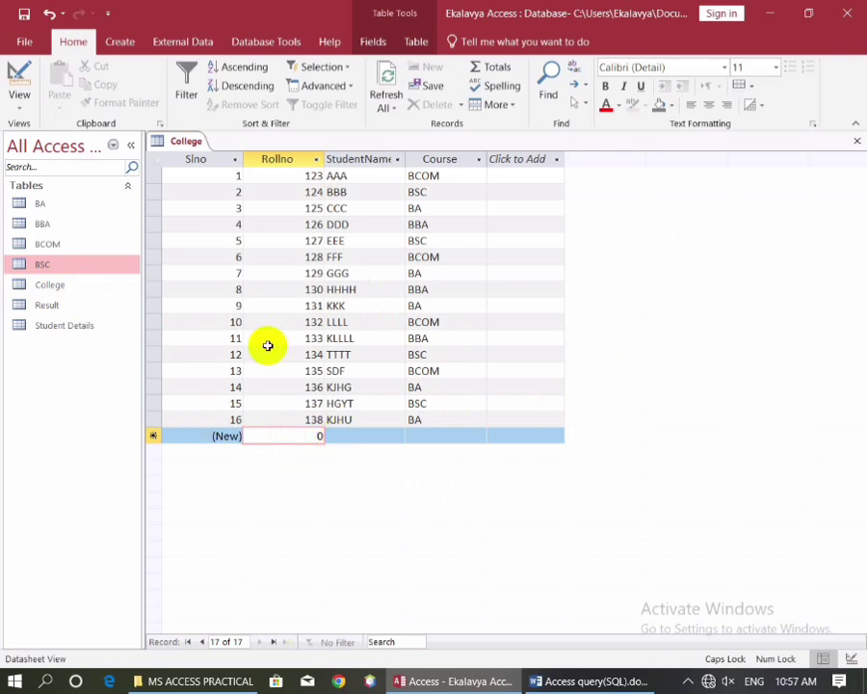
left_click(152, 289)
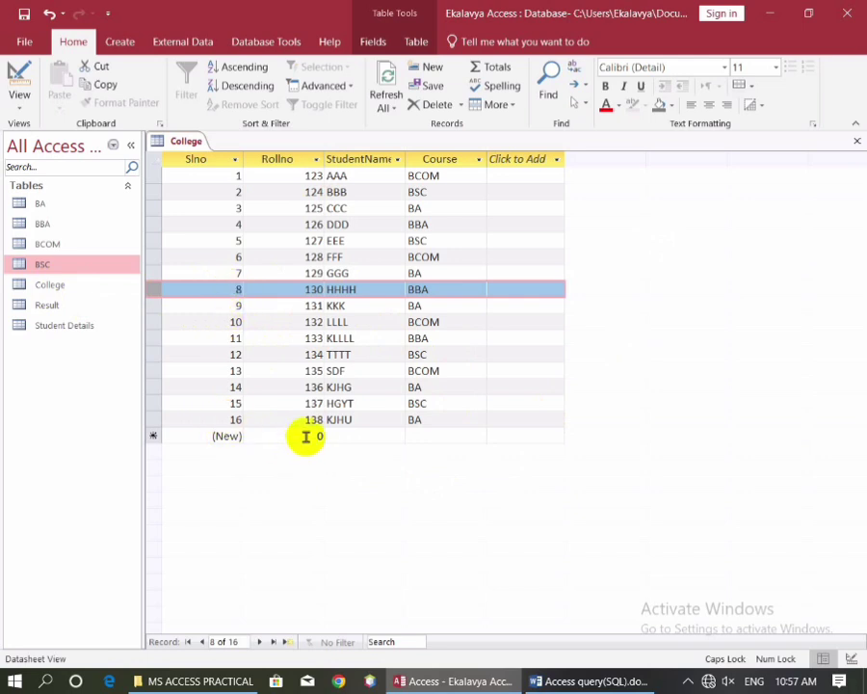
left_click(306, 435)
left_click_drag(236, 319, 241, 410)
left_click(278, 432)
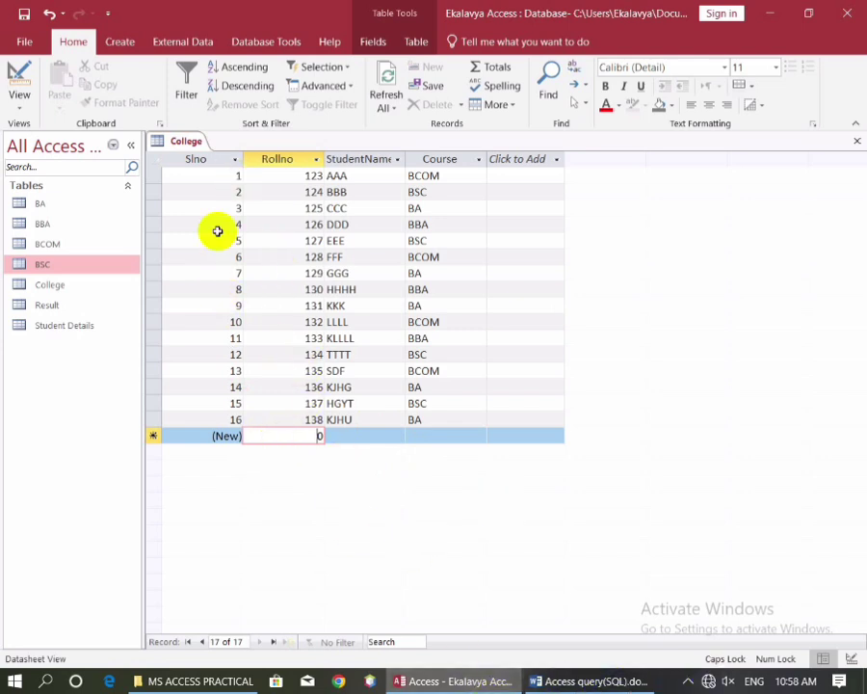
Create a new query in Design view with the College table as its source.
left_click(122, 44)
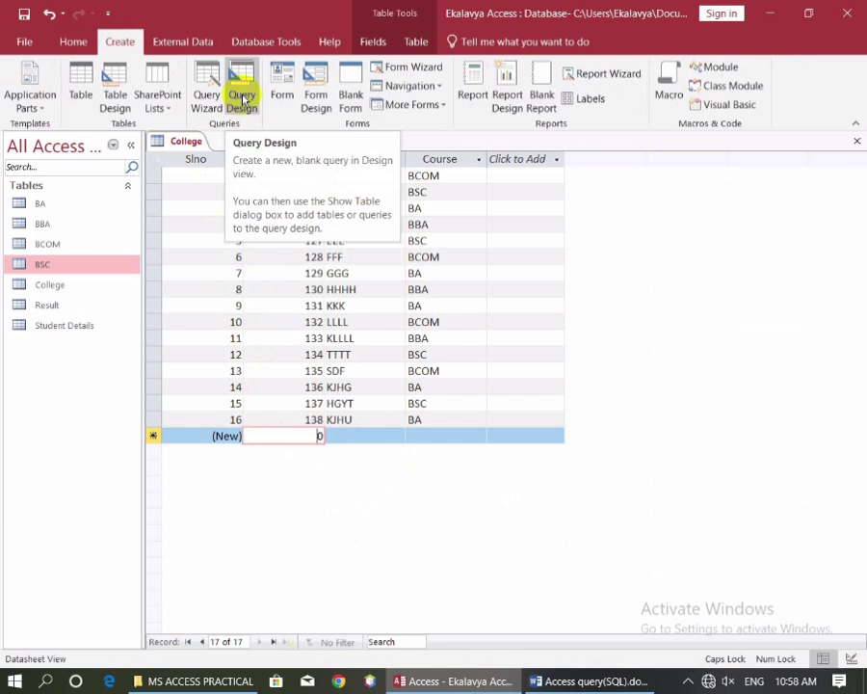
left_click(242, 99)
left_click_drag(383, 258, 460, 197)
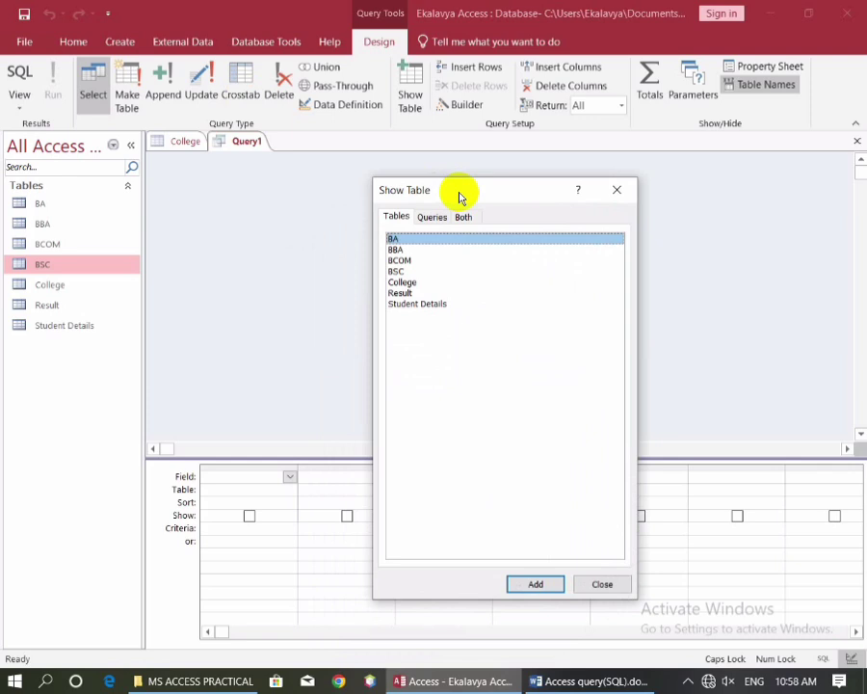
left_click(405, 284)
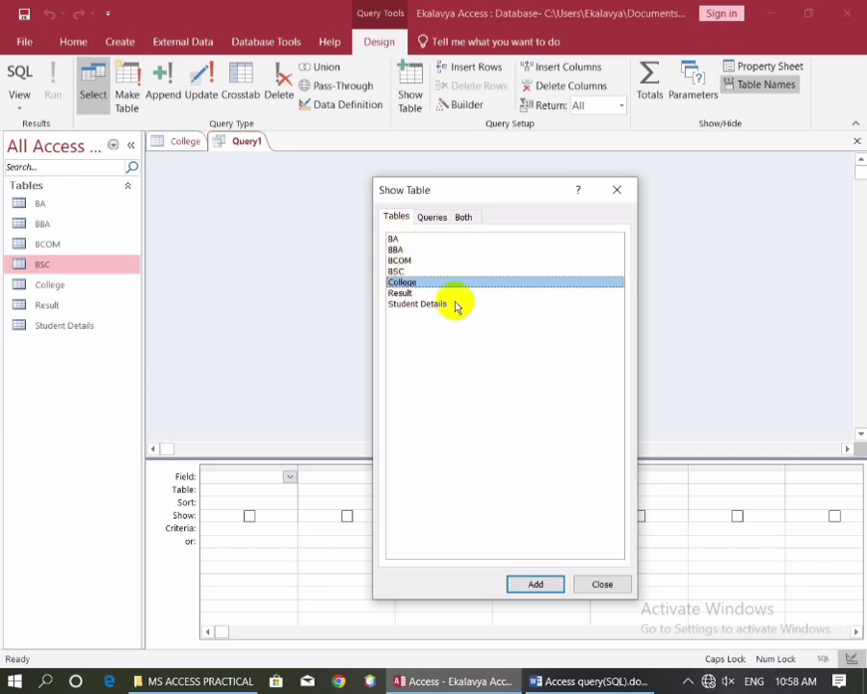
left_click_drag(458, 190, 461, 177)
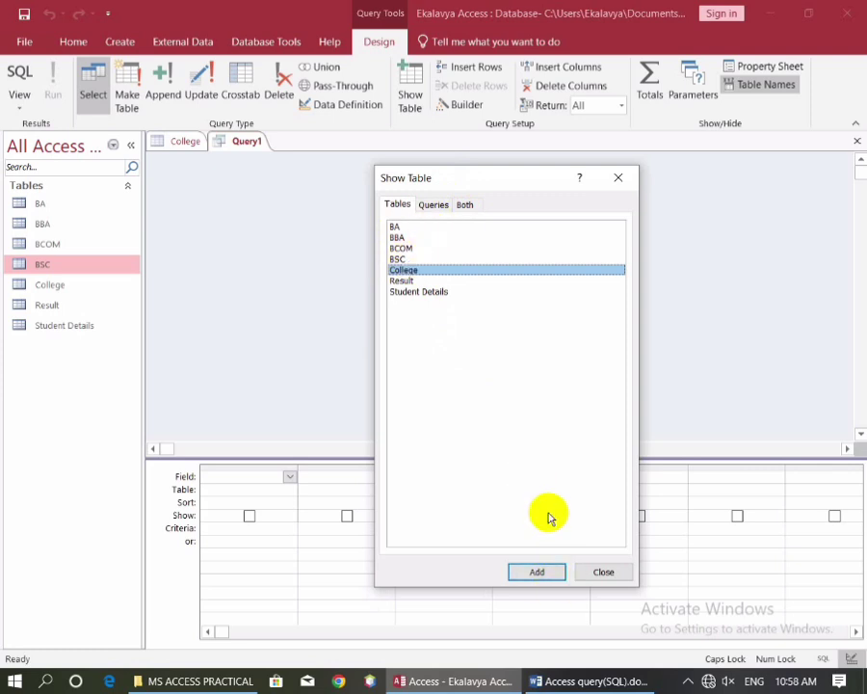
left_click(535, 575)
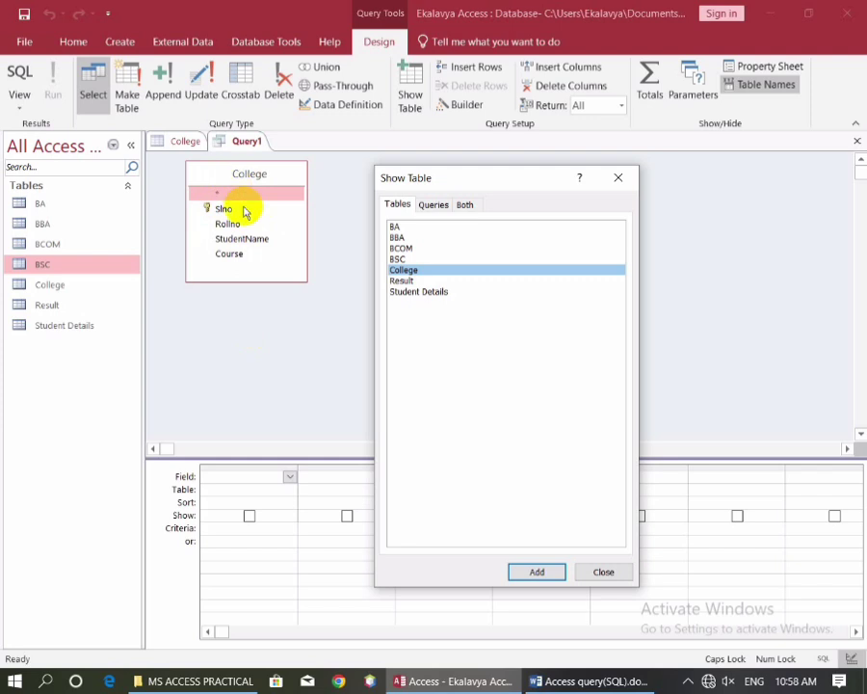
left_click(603, 575)
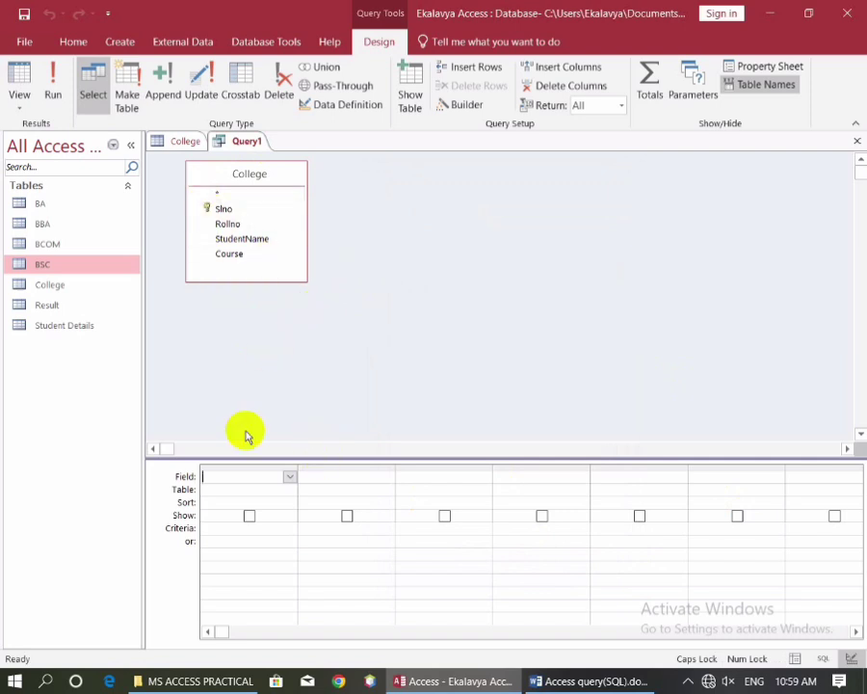
Add the Slno, Rollno, StudentName and Course fields from College to the query grid.
left_click(229, 480)
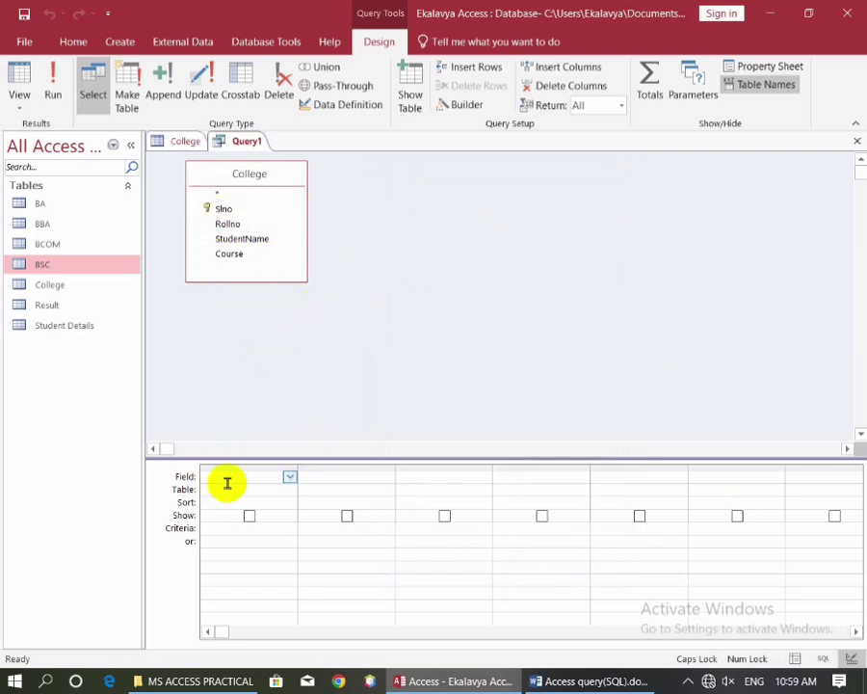
double_click(224, 210)
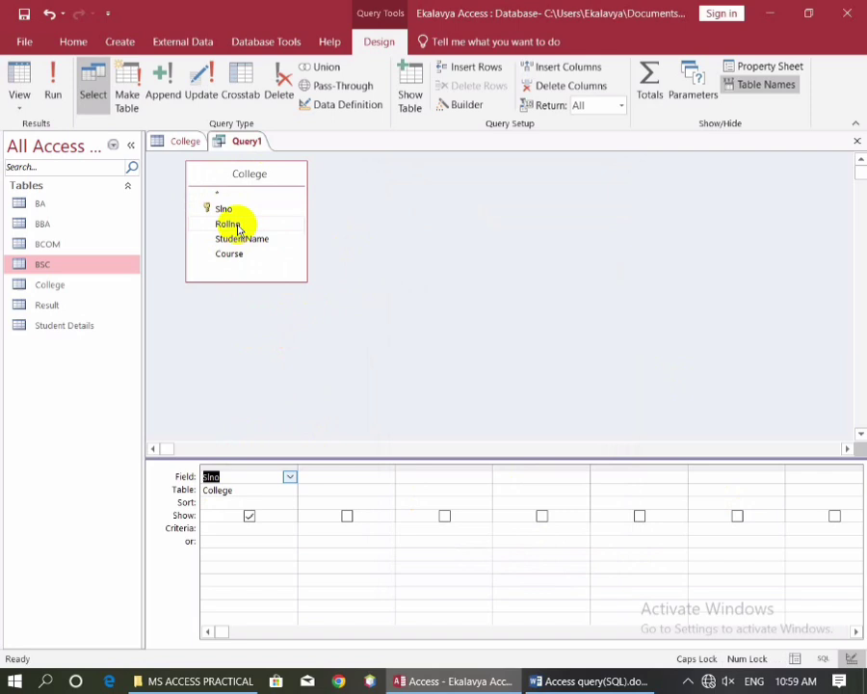
double_click(238, 228)
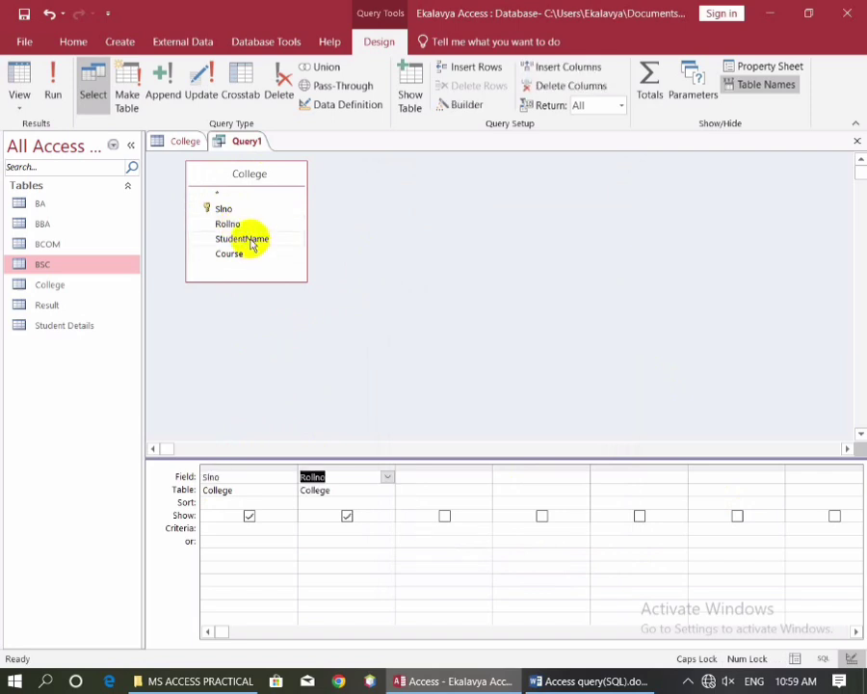
left_click_drag(248, 239, 426, 480)
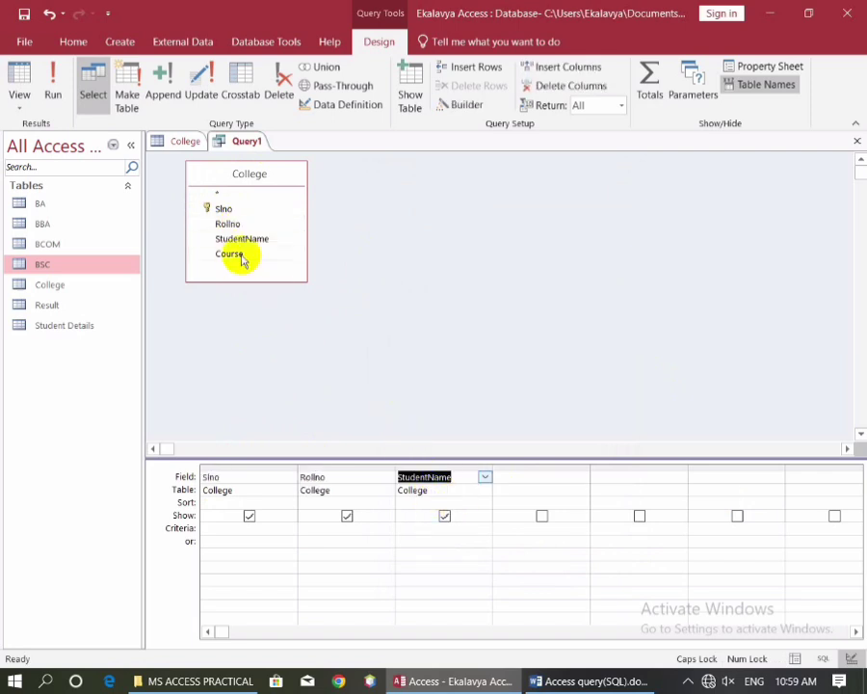
left_click_drag(243, 255, 545, 479)
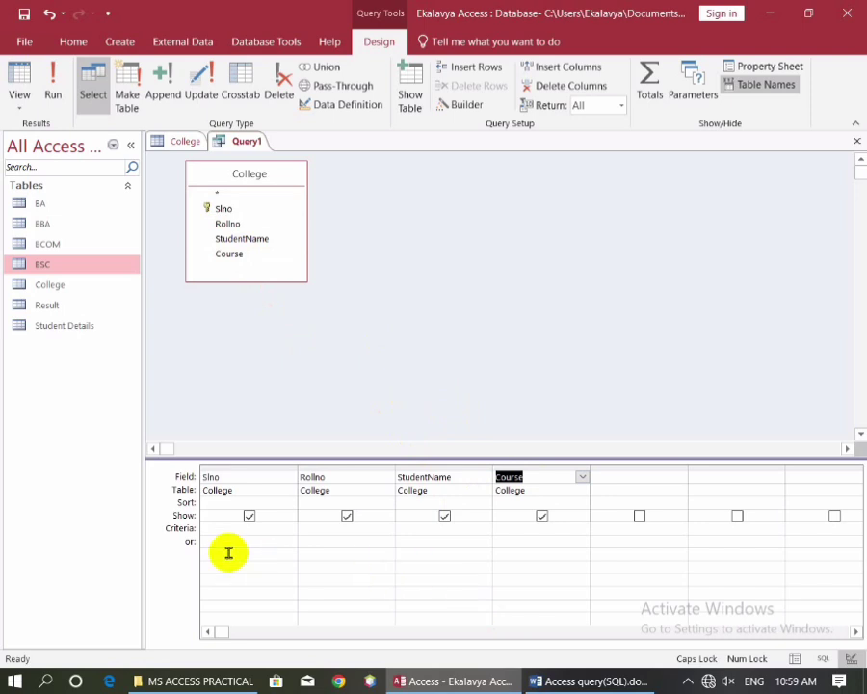
Set the query criteria to BSC for Course and >8 for Slno, checking the College table for the last original record.
left_click(503, 532)
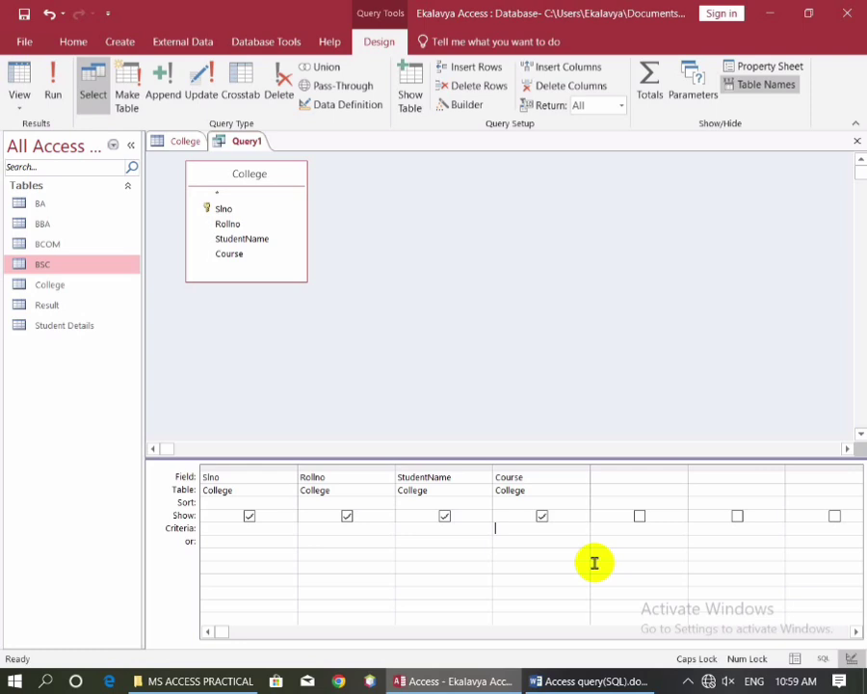
type("BSC")
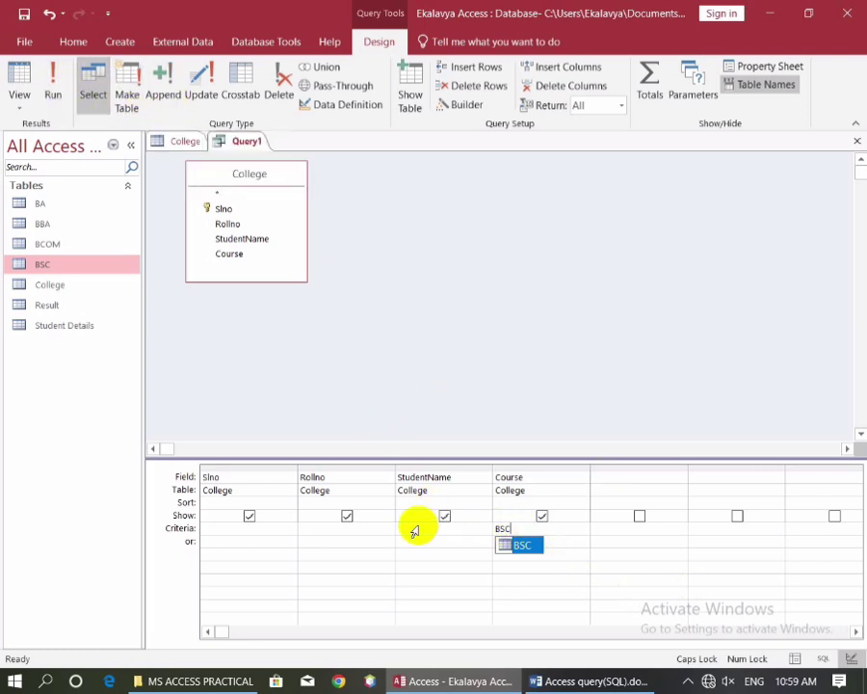
left_click(218, 532)
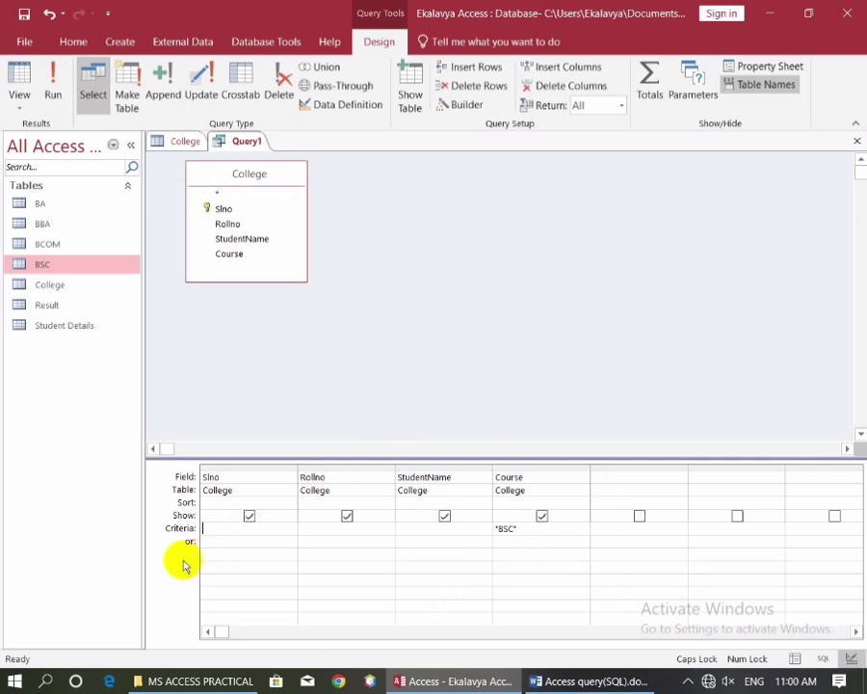
left_click(157, 145)
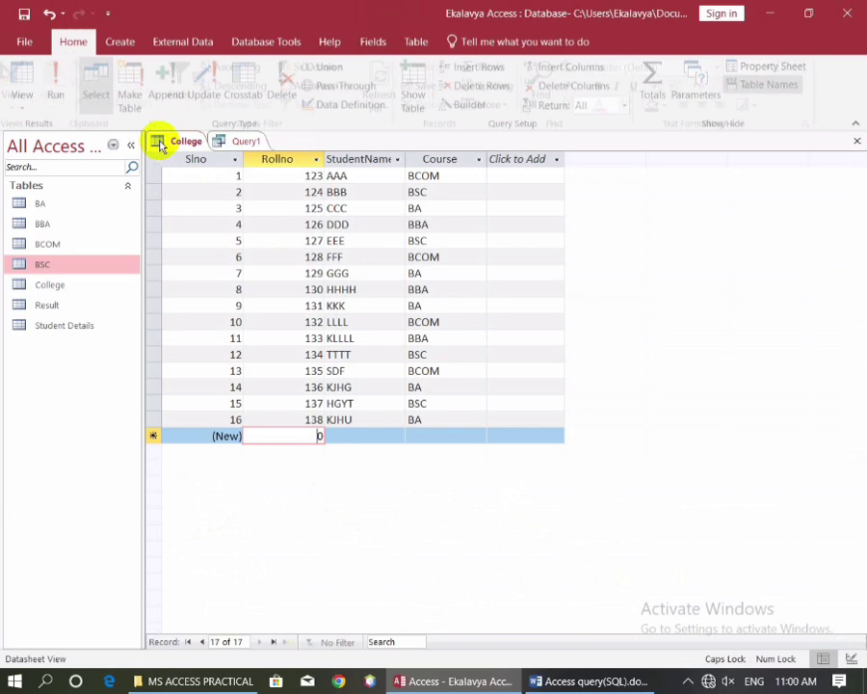
left_click(150, 290)
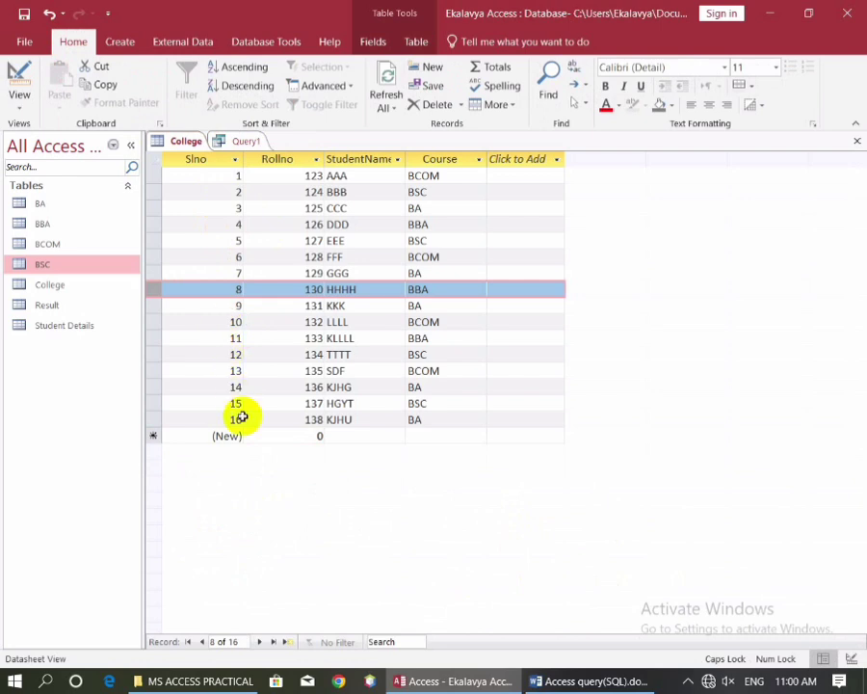
left_click(238, 143)
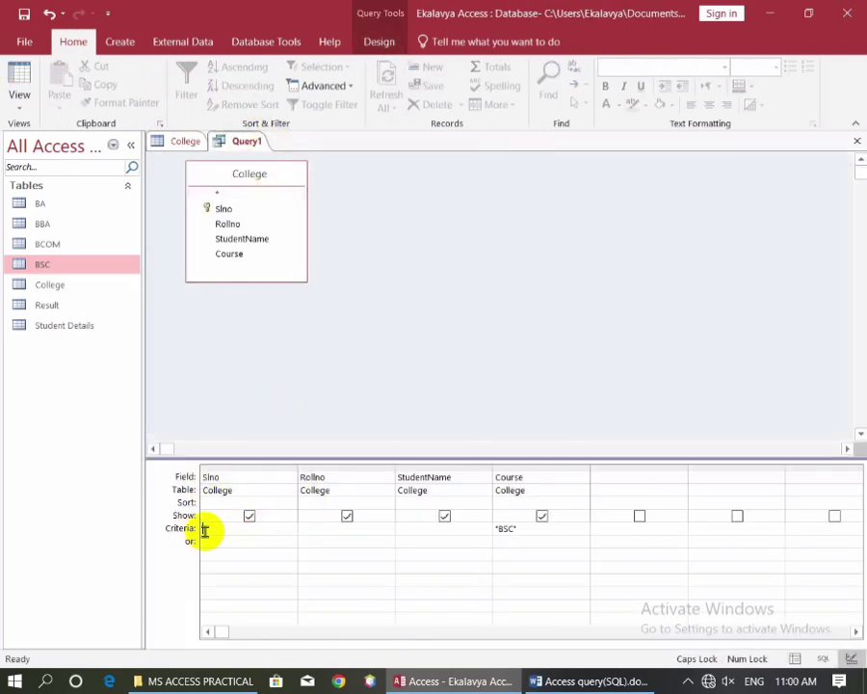
left_click(208, 529)
type(">")
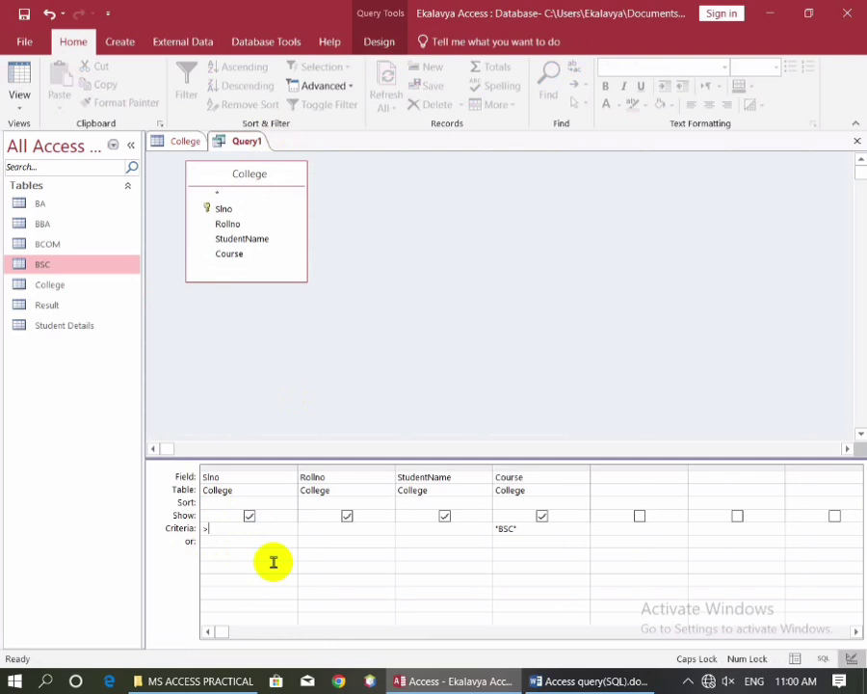
type("8")
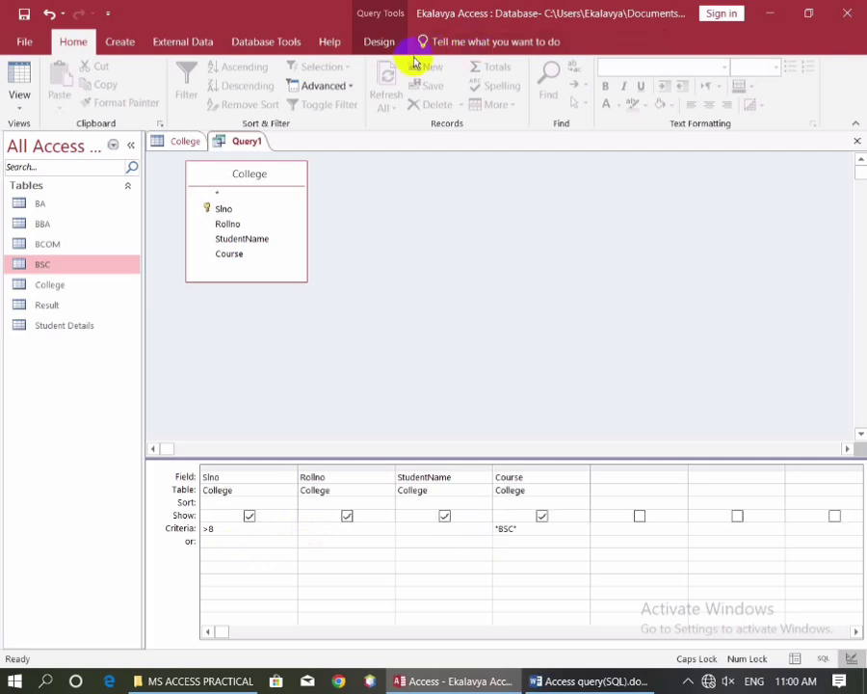
Convert the query to an Append query targeting the BSC table in the current database, and run it.
left_click(381, 41)
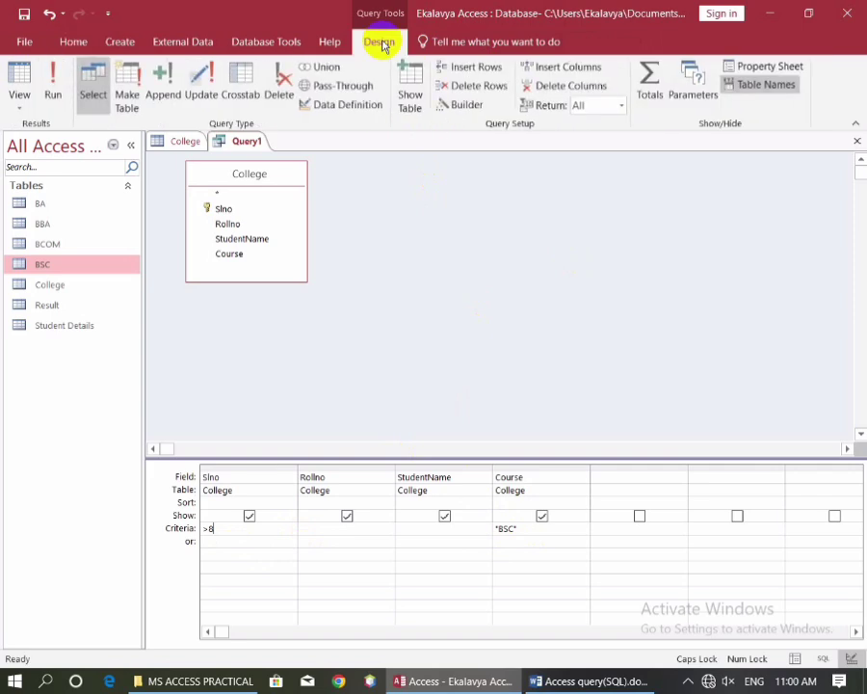
left_click(166, 96)
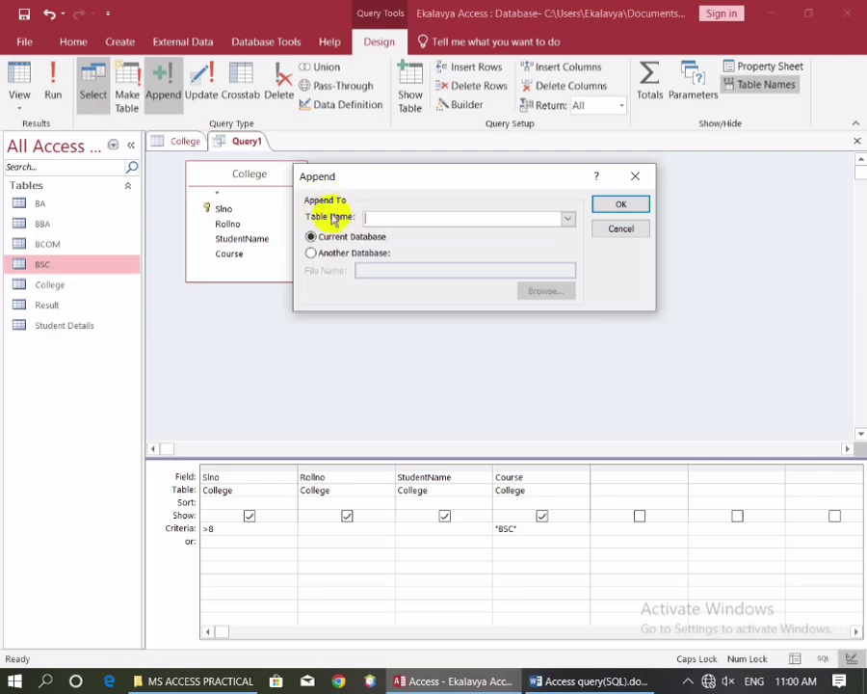
left_click(566, 220)
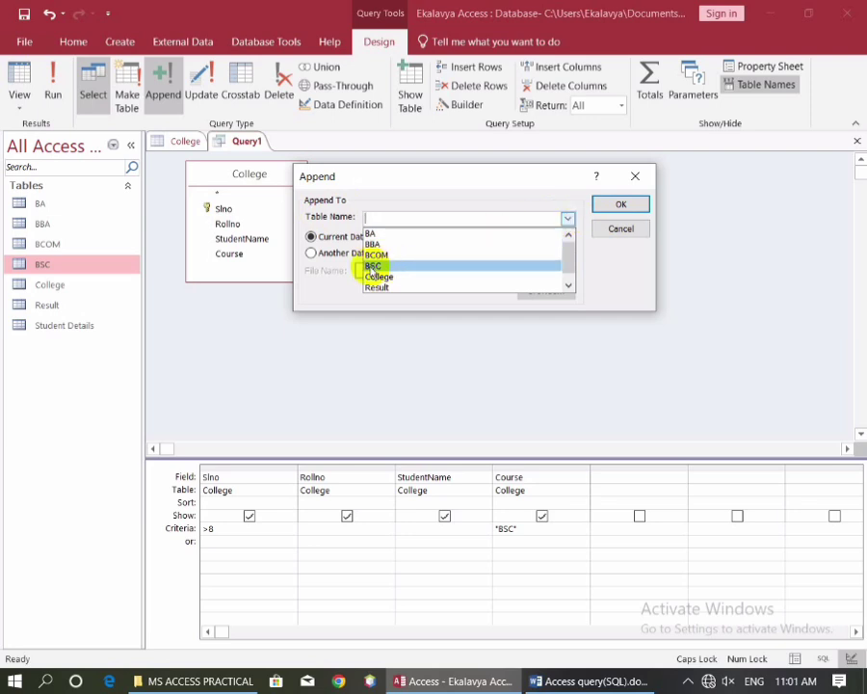
left_click(372, 266)
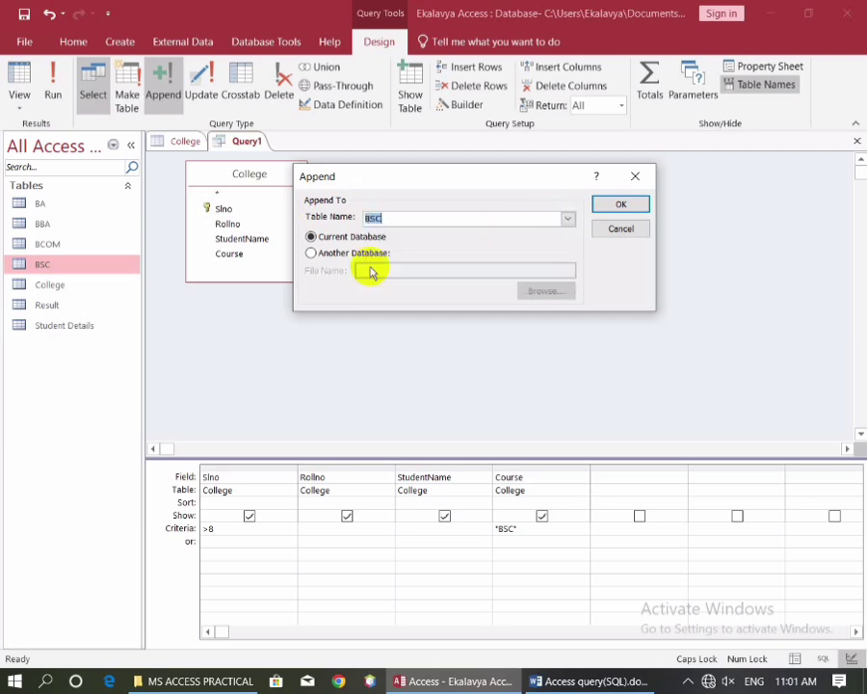
left_click(621, 204)
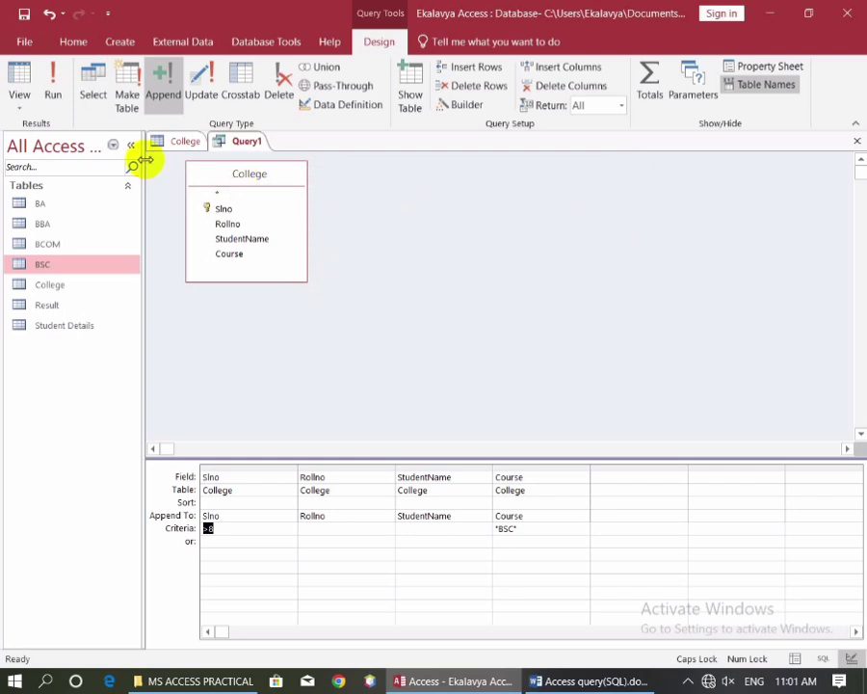
left_click(58, 86)
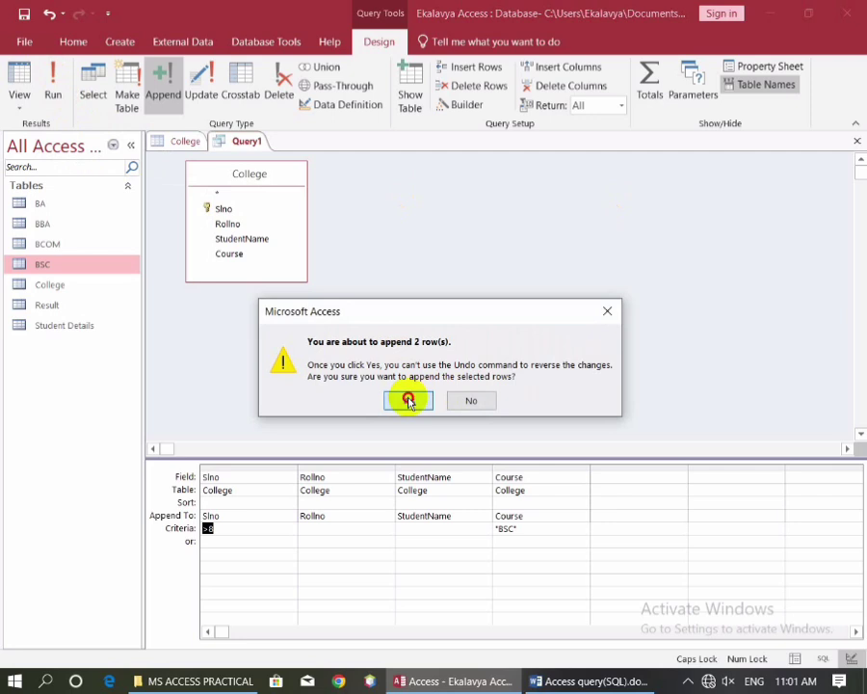
left_click(409, 399)
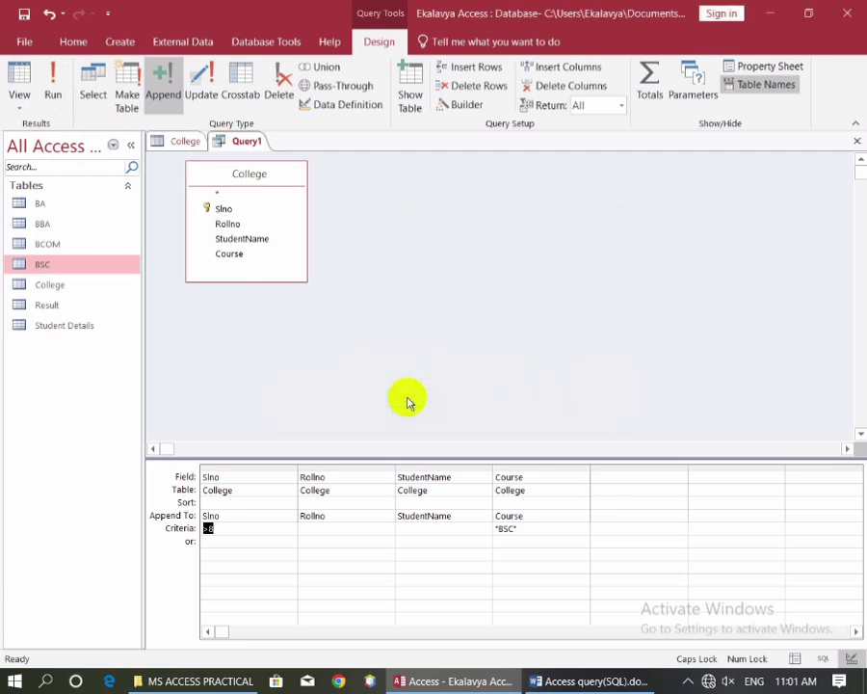
left_click(247, 528)
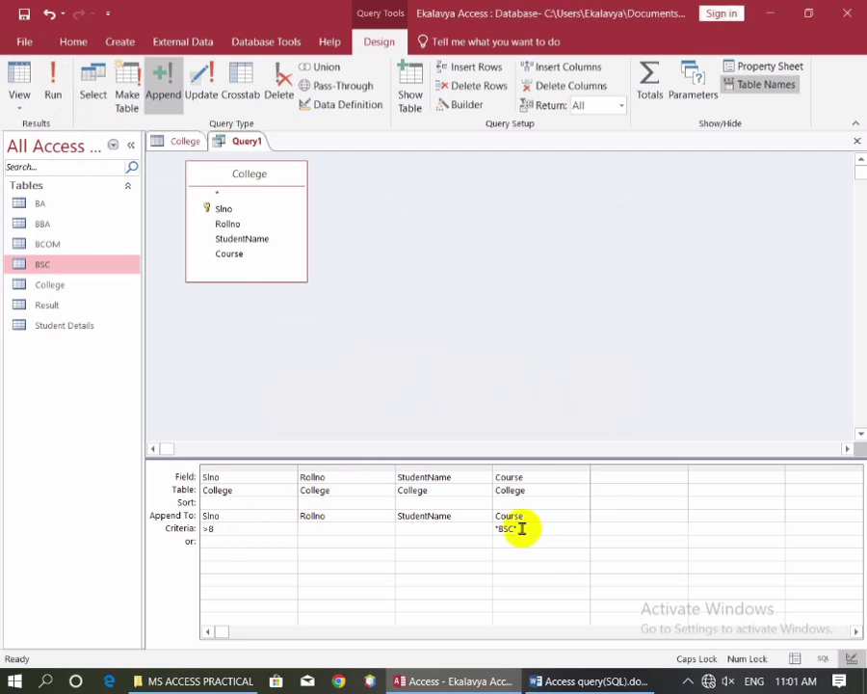
Open the BSC table, compare its records with the College table, and close it.
double_click(50, 267)
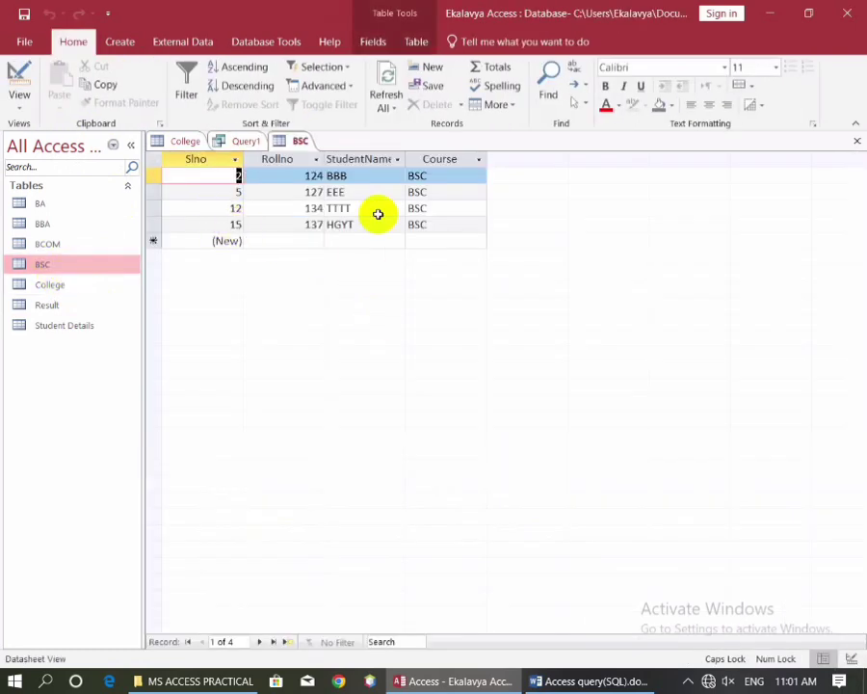
left_click(186, 141)
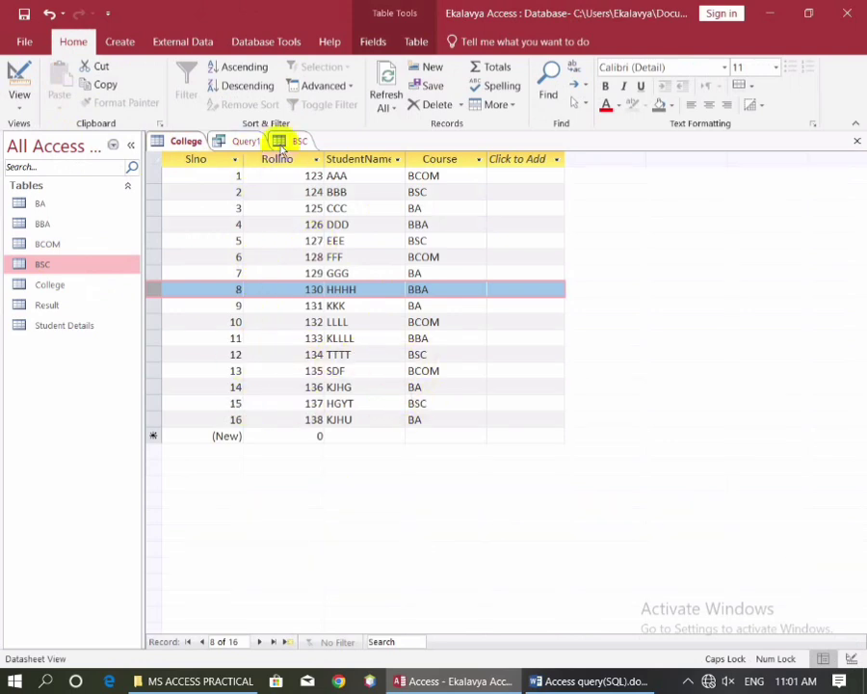
left_click(298, 141)
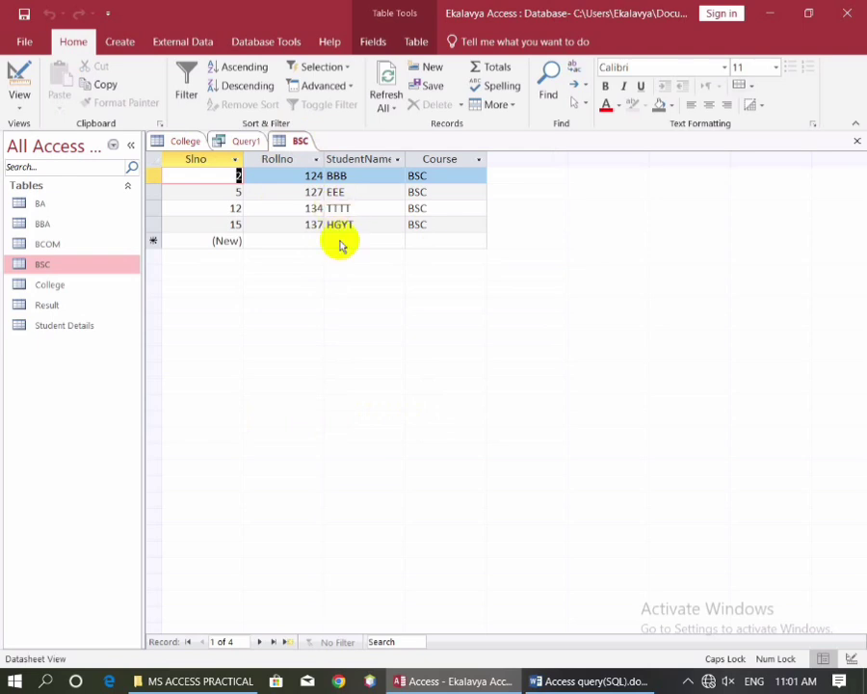
left_click(856, 141)
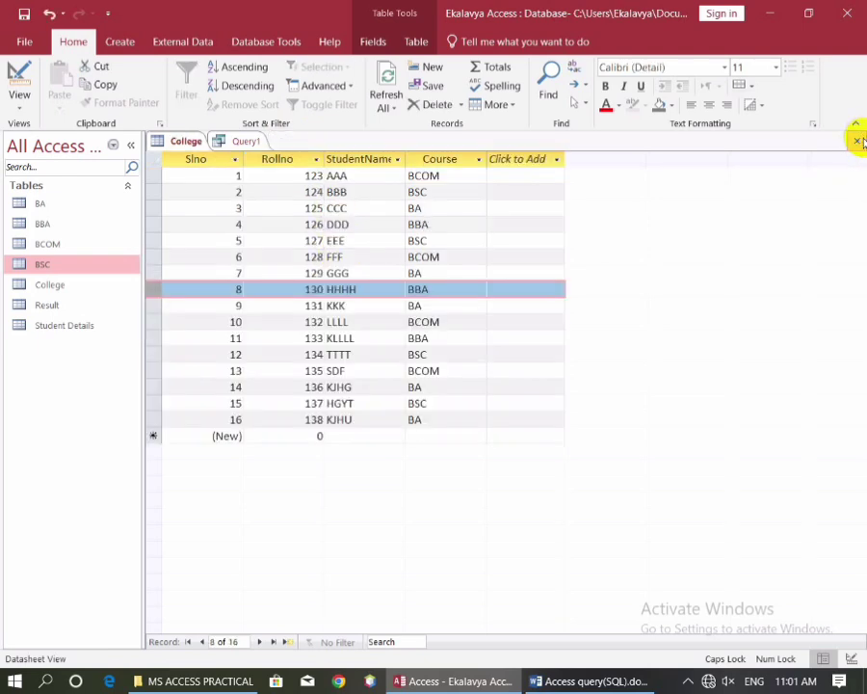
Return to Query1 and replace the Course criterion with BCOM.
left_click(246, 141)
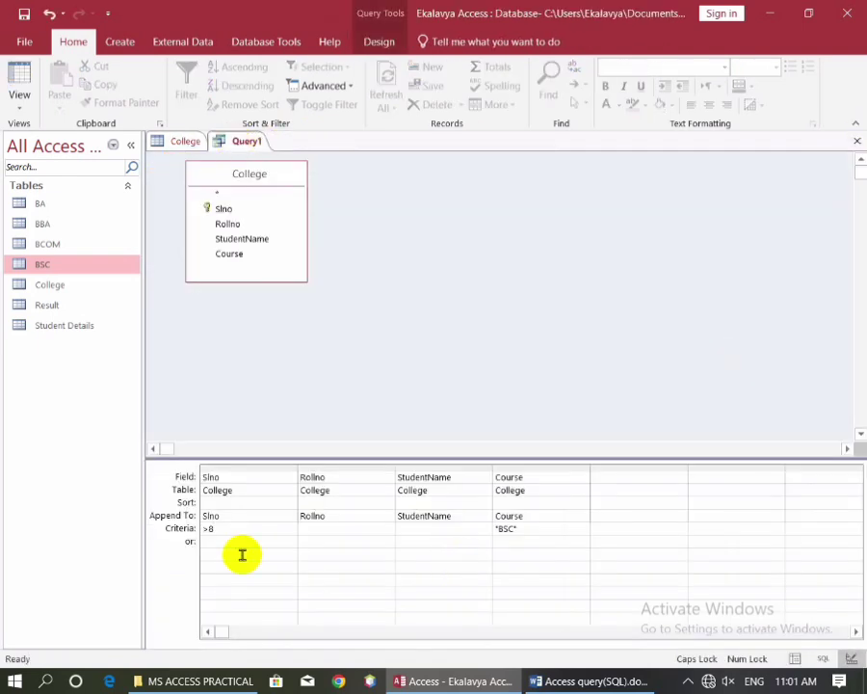
left_click(221, 530)
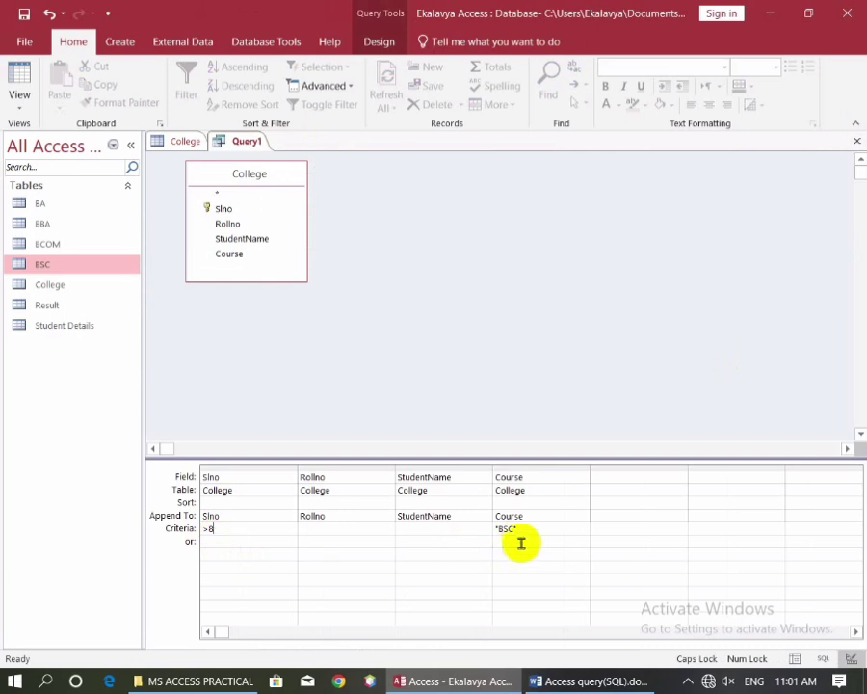
left_click_drag(519, 529, 449, 522)
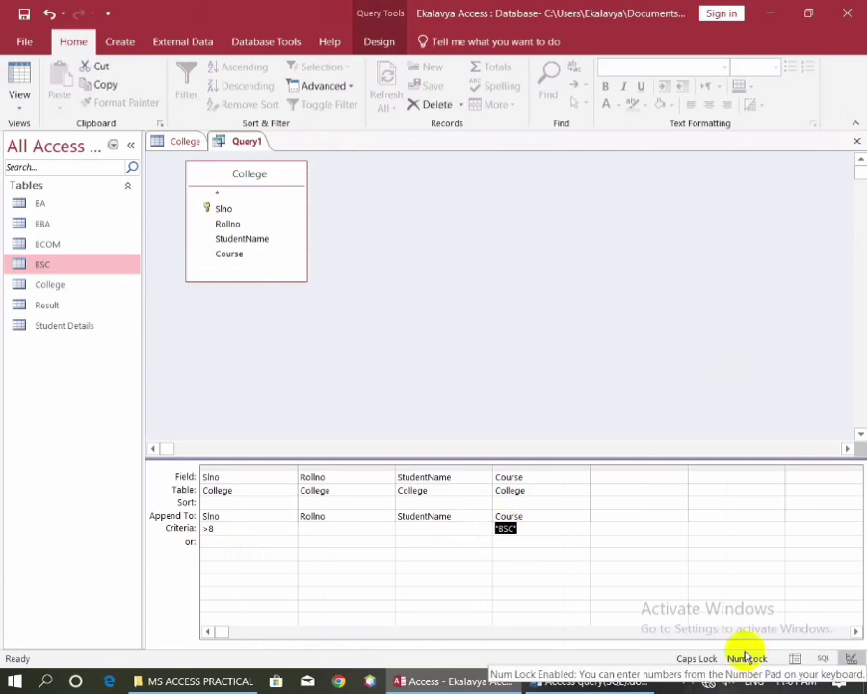
type("BCOM")
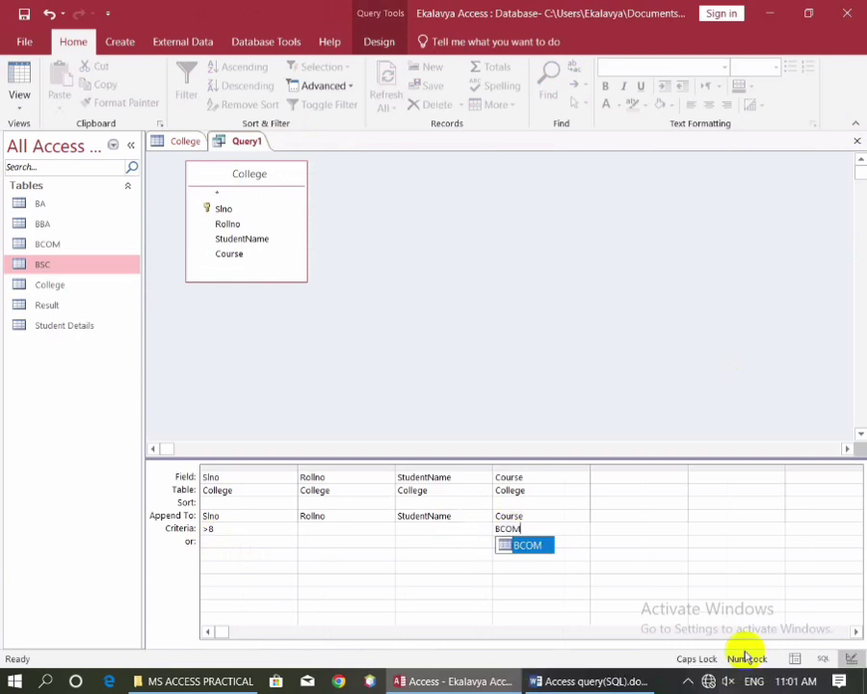
Set the append target of Query1 to the BCOM table in the current database and run the query, confirming the append.
left_click(623, 528)
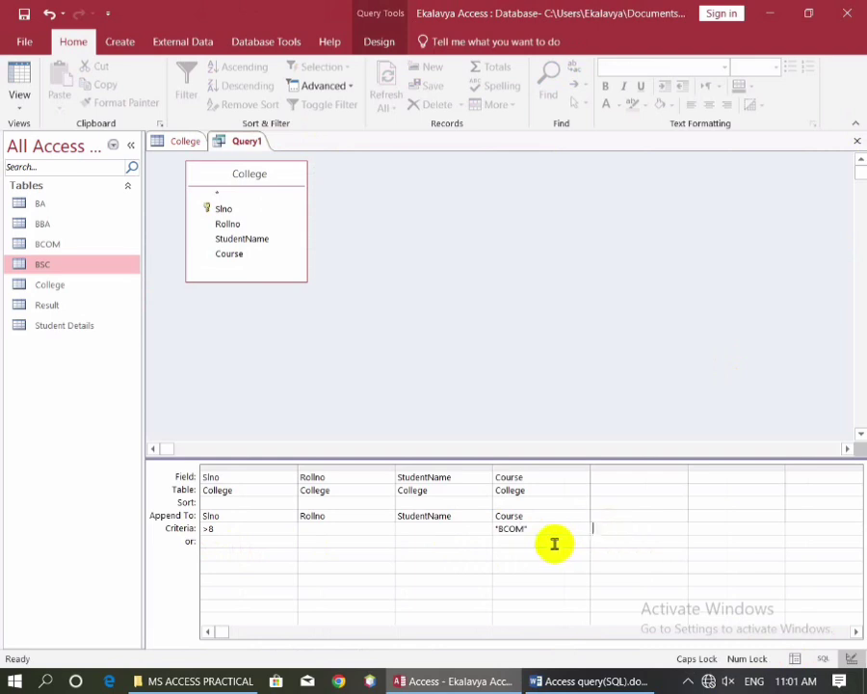
left_click(380, 43)
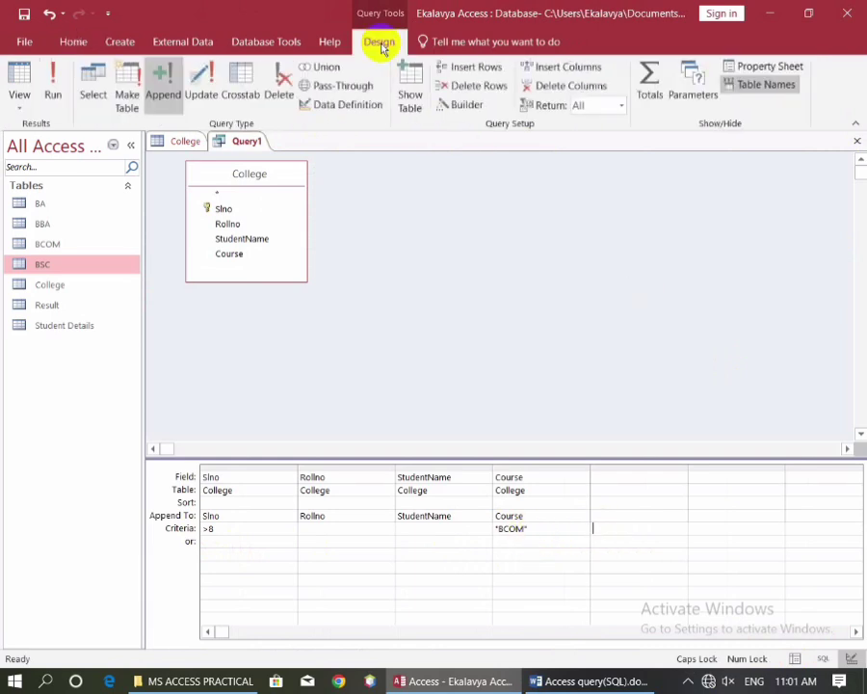
left_click(164, 96)
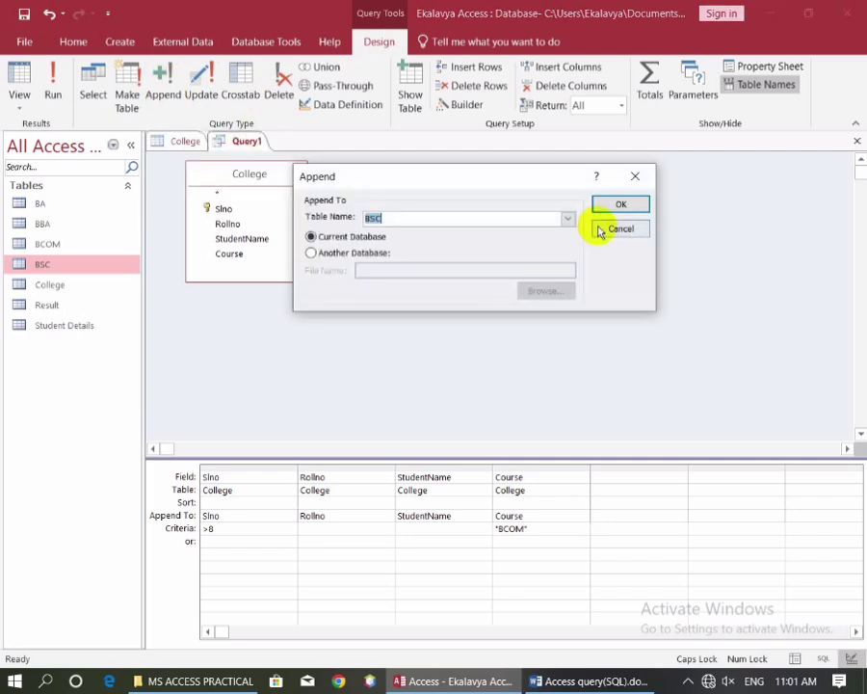
left_click(569, 219)
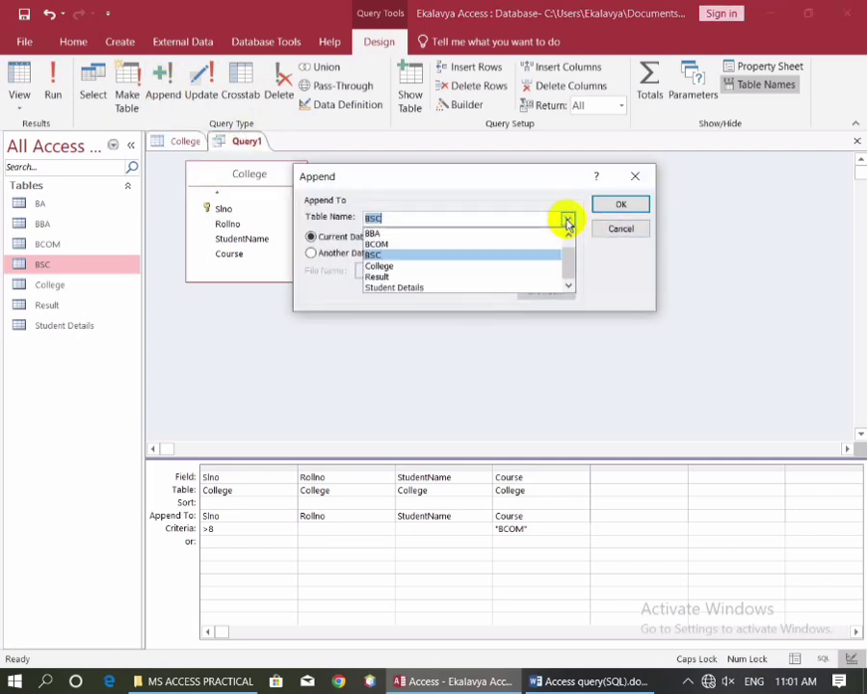
left_click(378, 246)
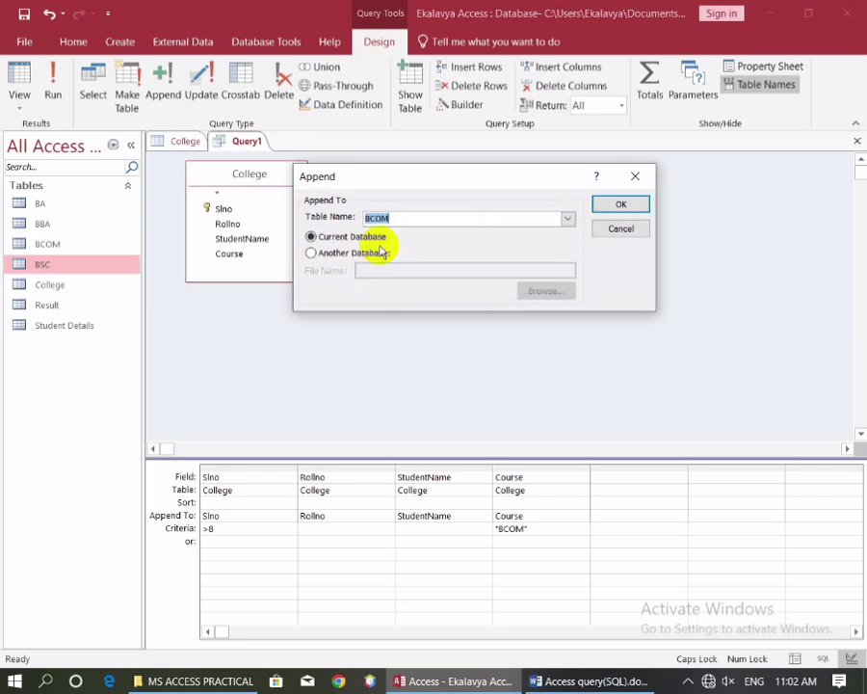
left_click(617, 207)
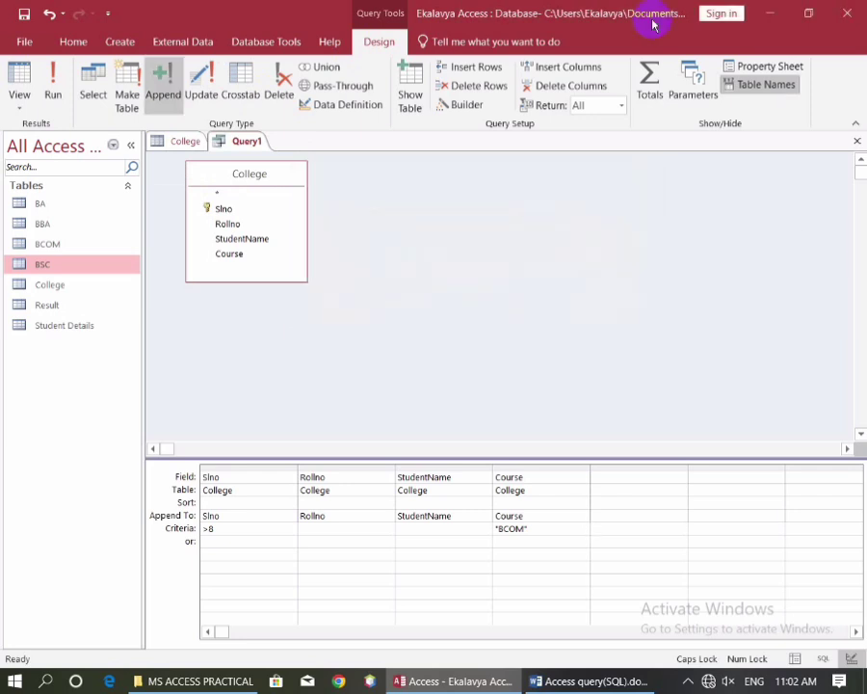
left_click(53, 89)
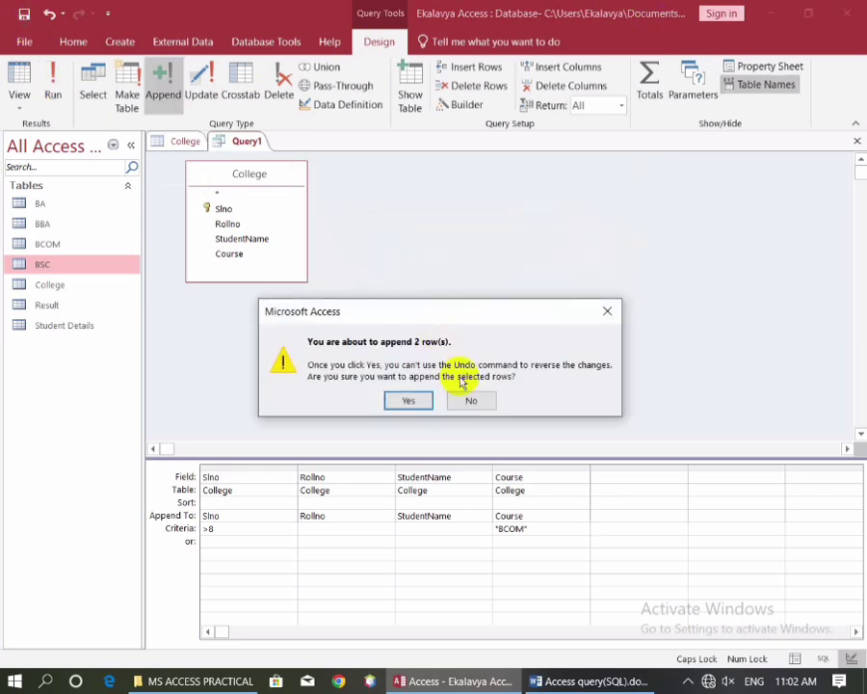
left_click(409, 401)
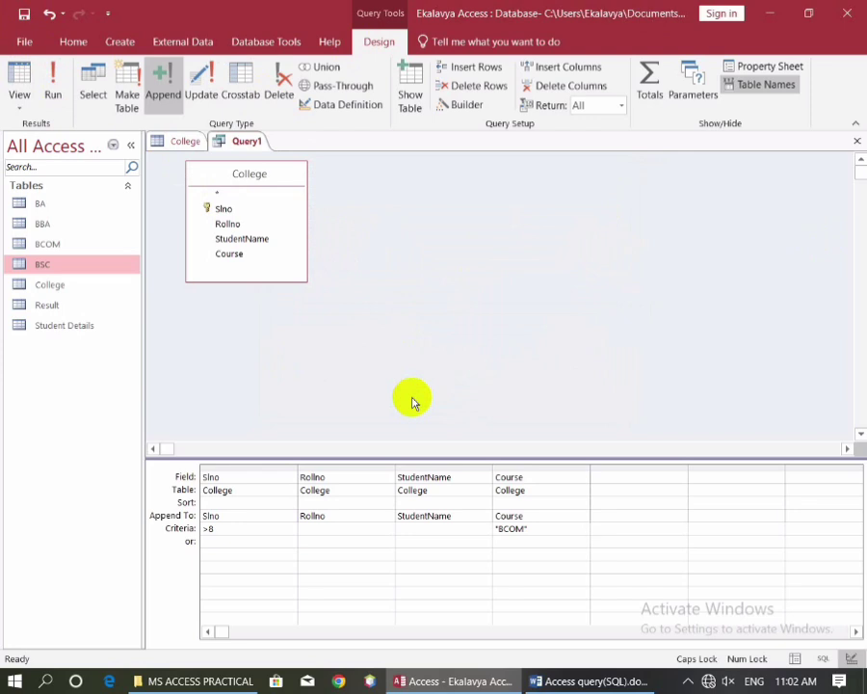
Change the Course criterion to BA, set the append target to the BA table, and run the query.
left_click(530, 527)
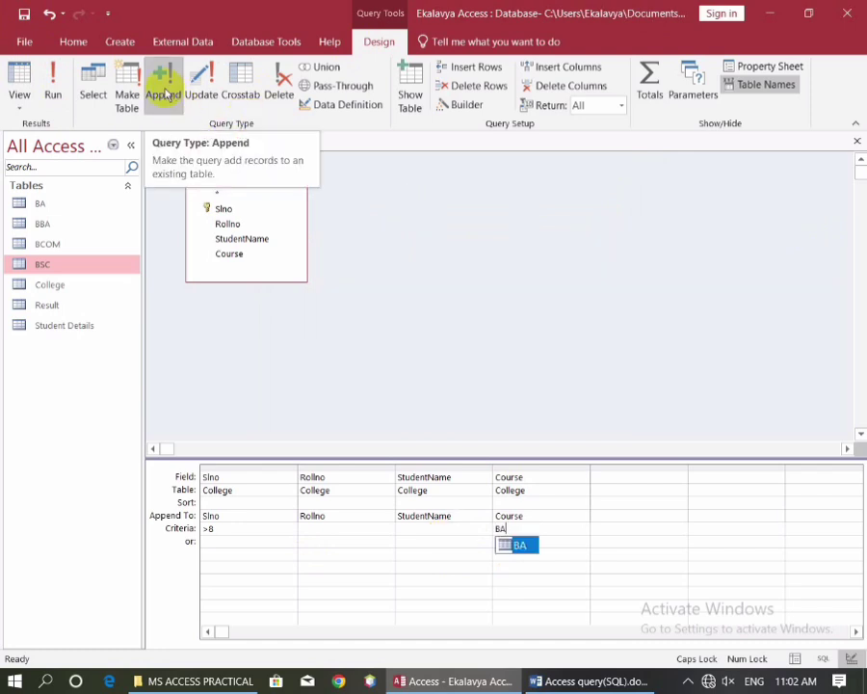
left_click(166, 92)
left_click(568, 218)
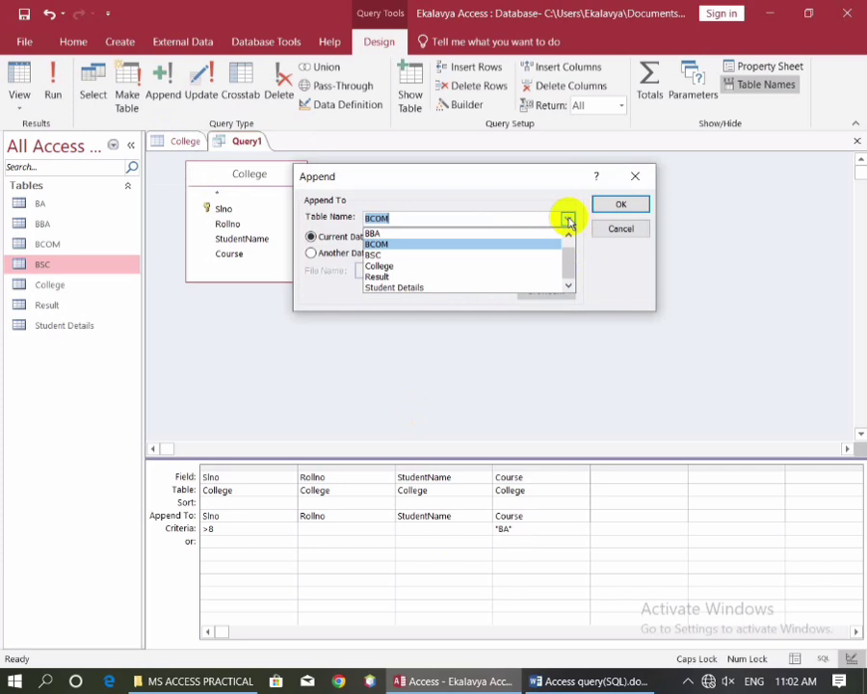
left_click(378, 234)
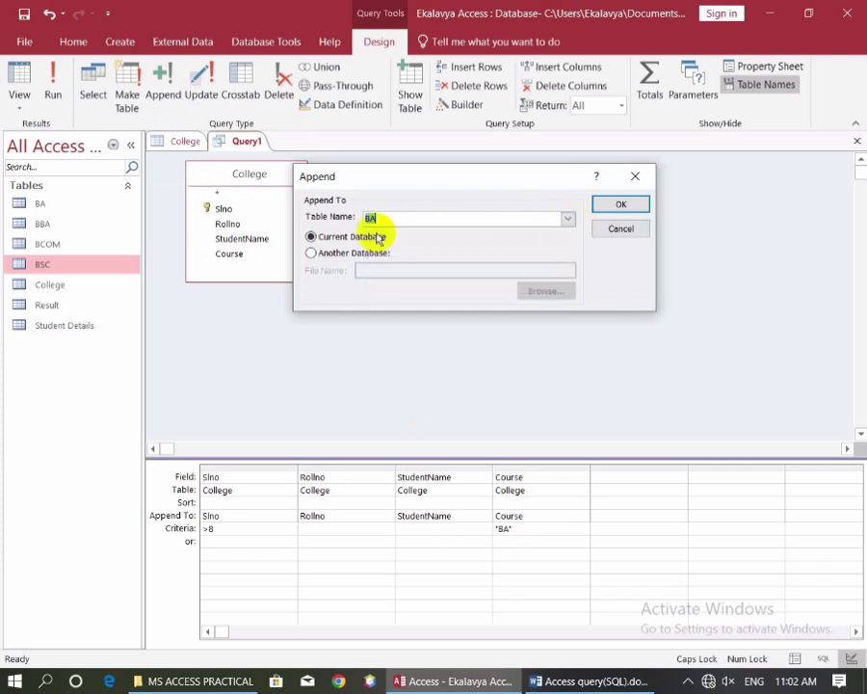
left_click(604, 203)
left_click(54, 92)
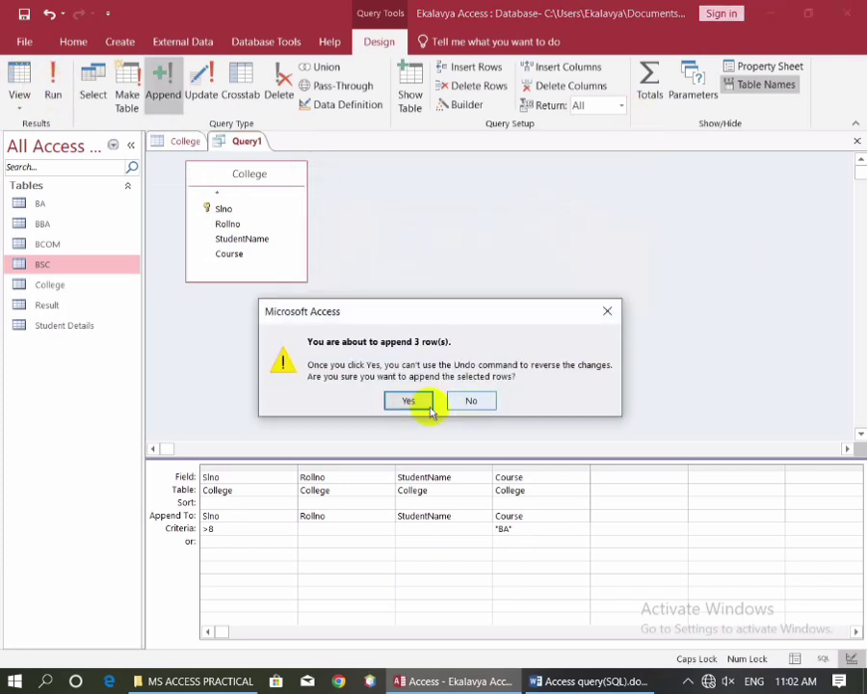
left_click(409, 397)
Replace the Course criterion in the query grid with BBA.
double_click(516, 528)
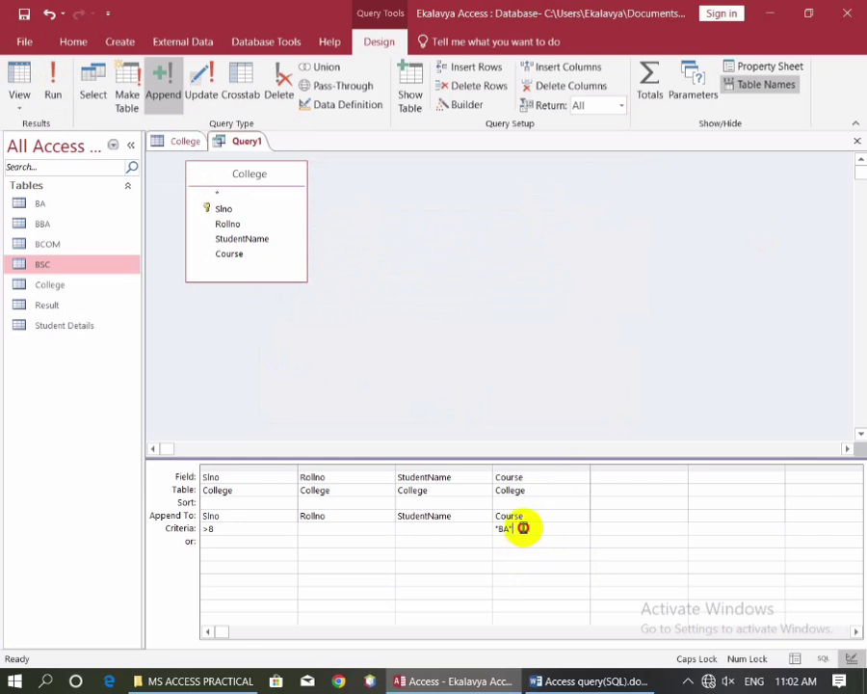
type("BB")
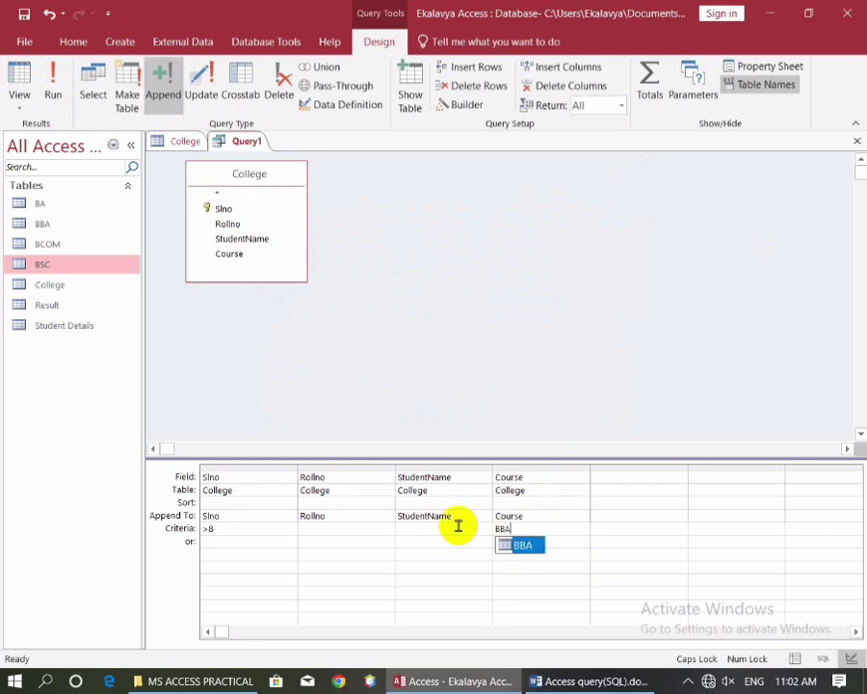
key("Tab")
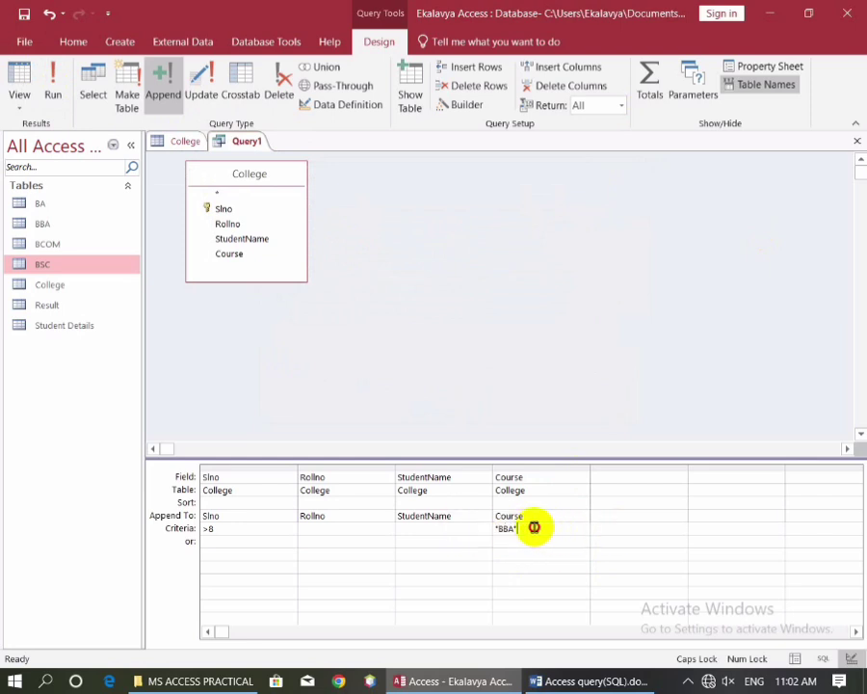
left_click(518, 528)
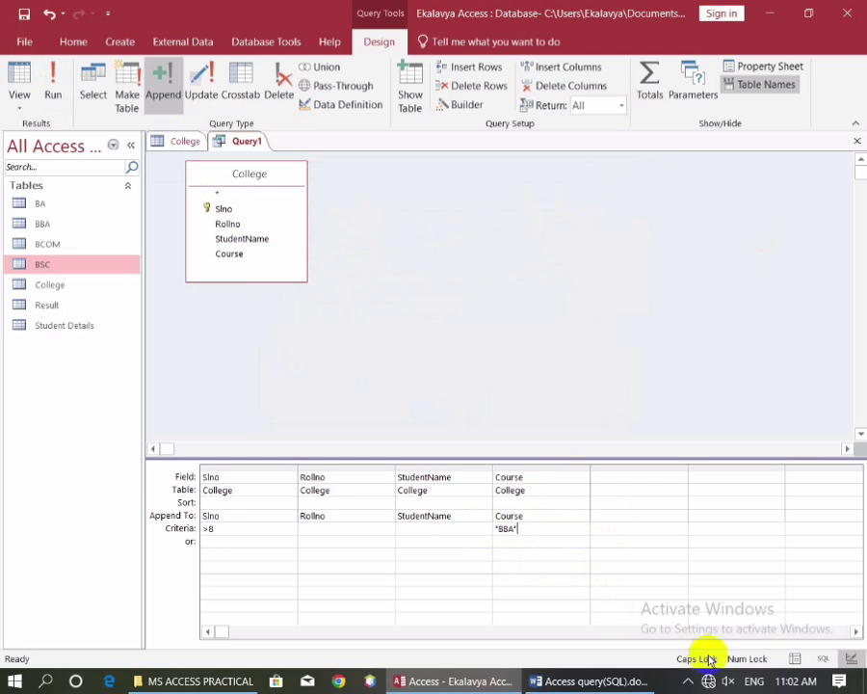
key("BackSpace")
type("BB")
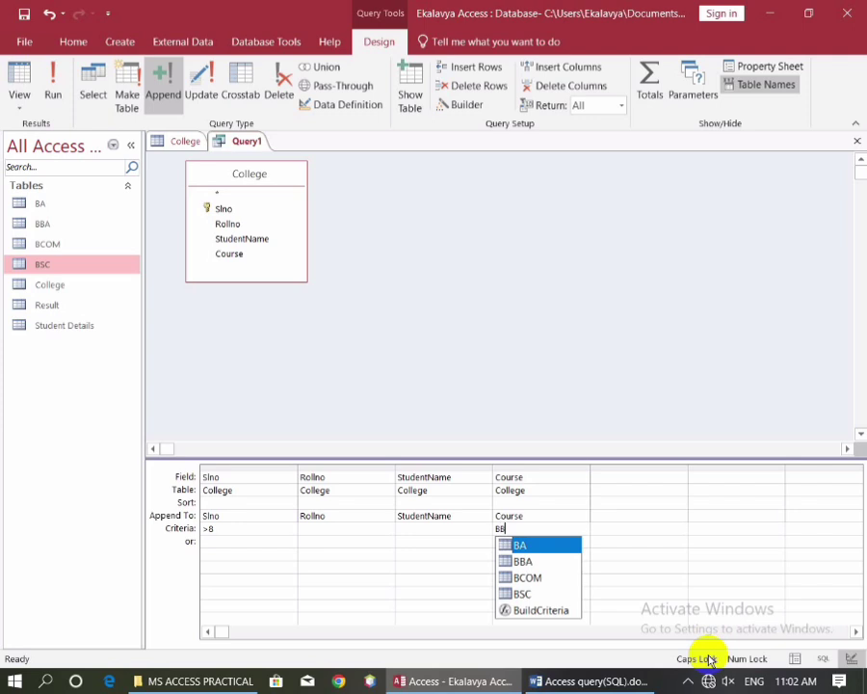
type("A")
left_click(614, 530)
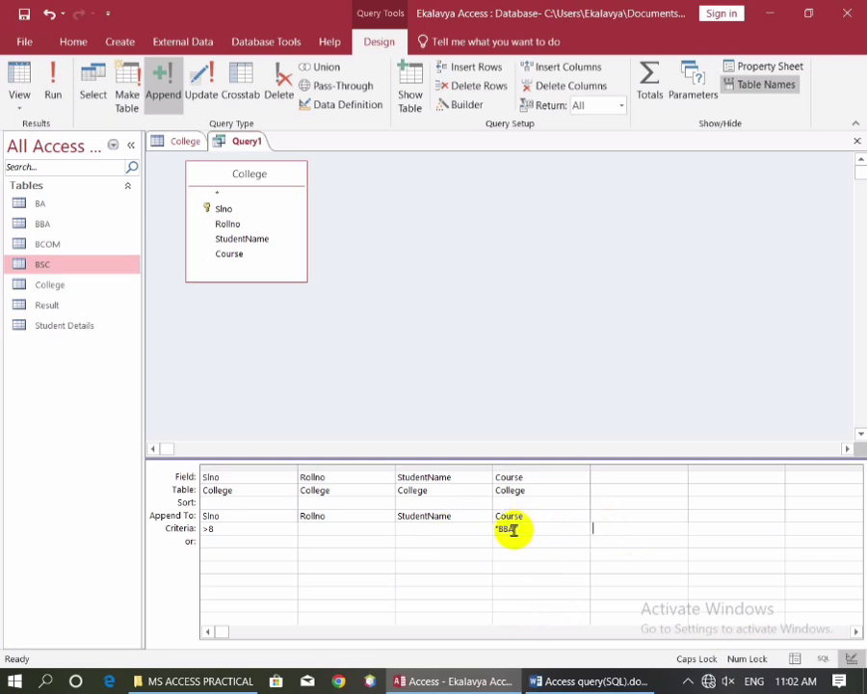
Run the append query with the BBA table as its target, and close Query1 without saving its design changes.
left_click(175, 94)
left_click(567, 218)
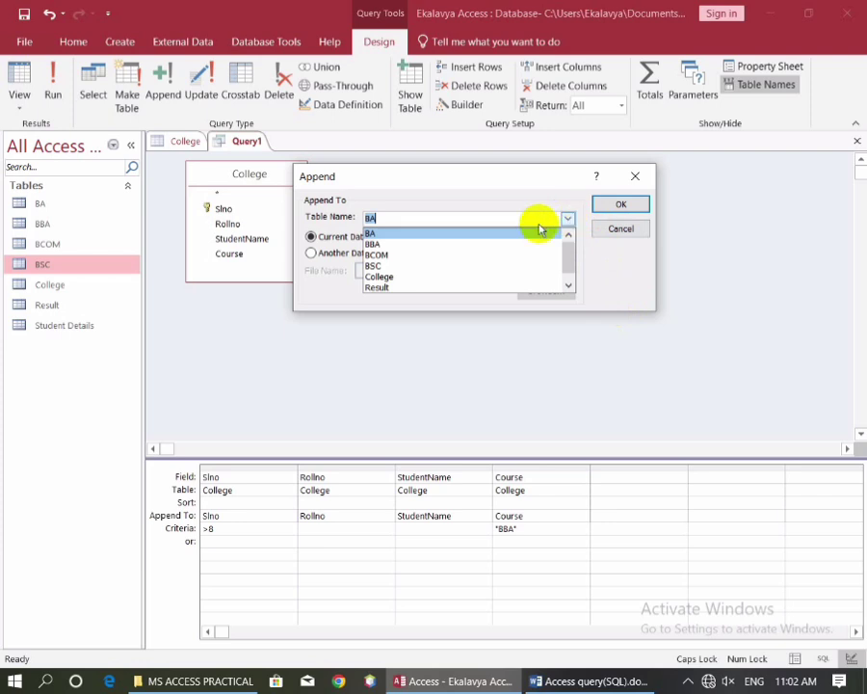
left_click(386, 245)
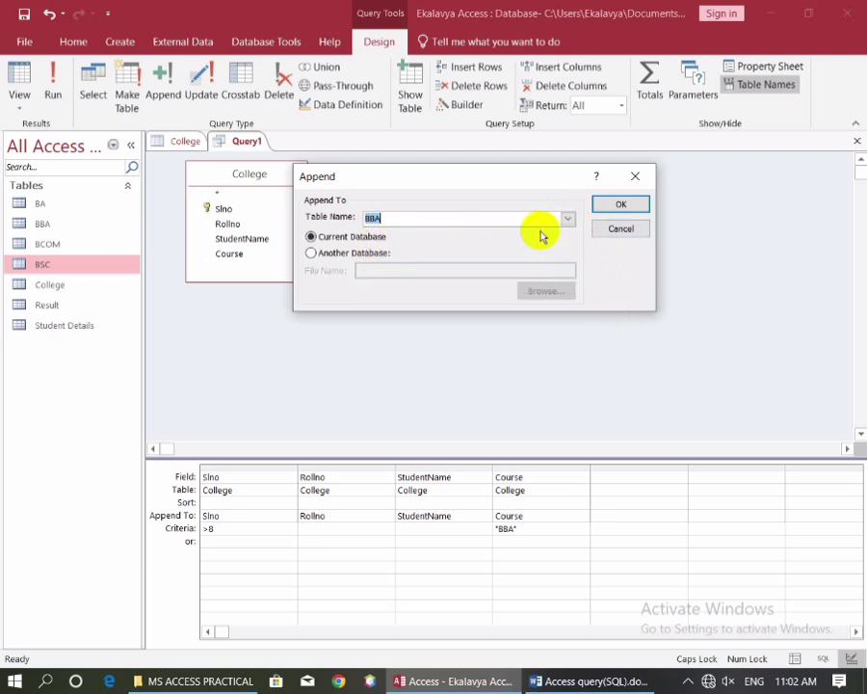
left_click(616, 205)
left_click(55, 84)
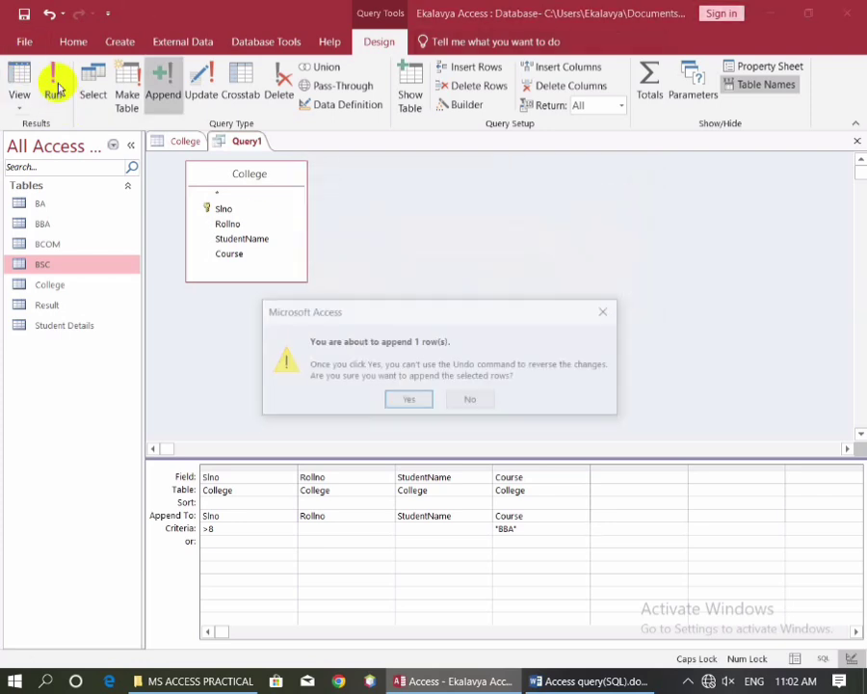
left_click(411, 400)
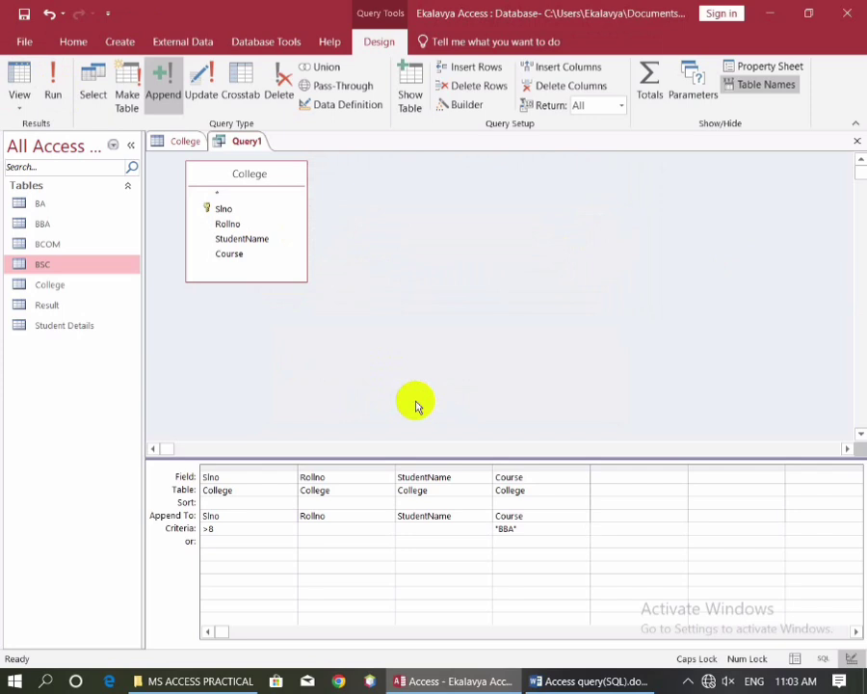
left_click(856, 141)
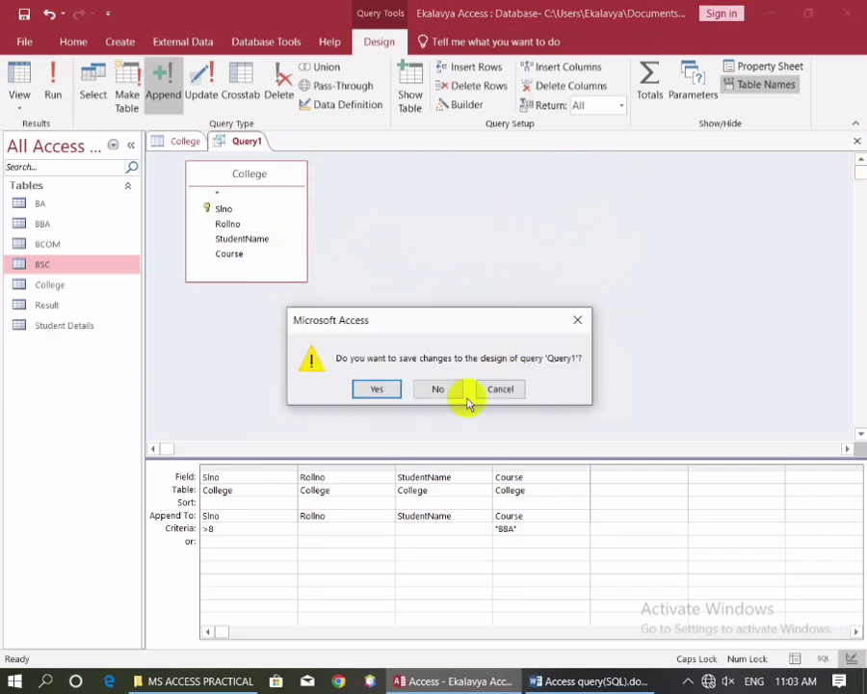
left_click(438, 388)
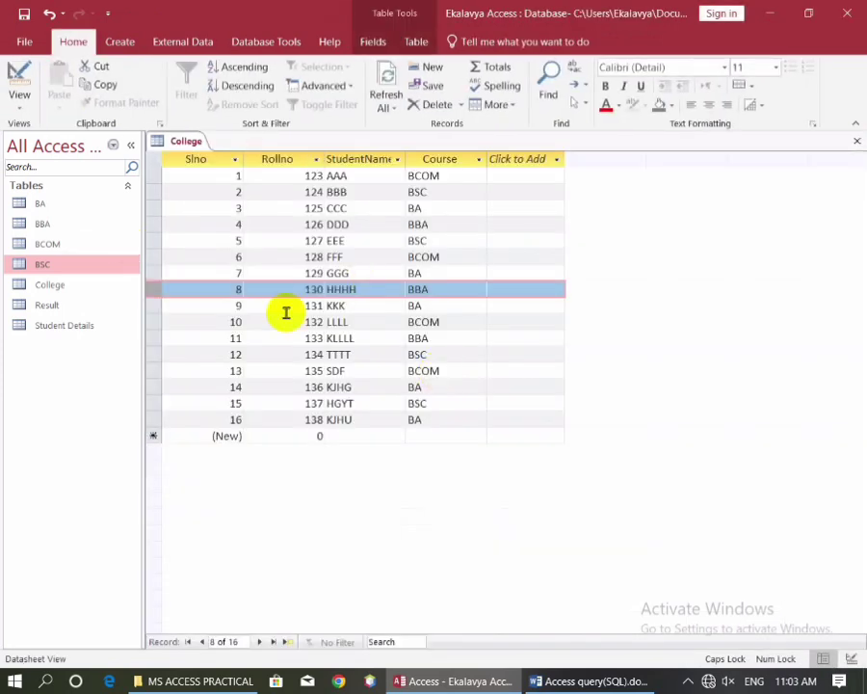
Check the records in the BA and BBA tables, closing each, and select the BBA record with Slno 11 in the College table.
double_click(41, 204)
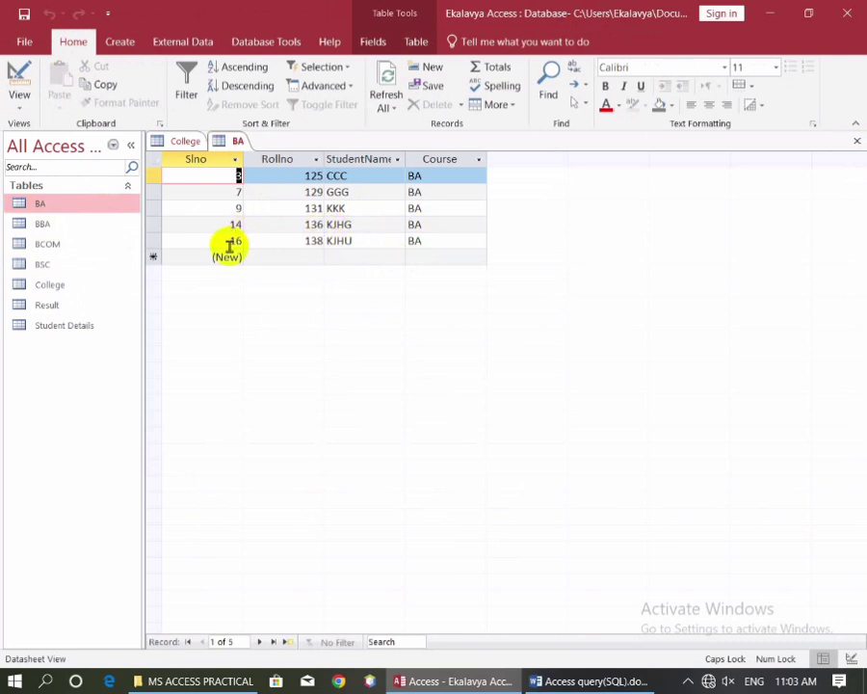
left_click(855, 141)
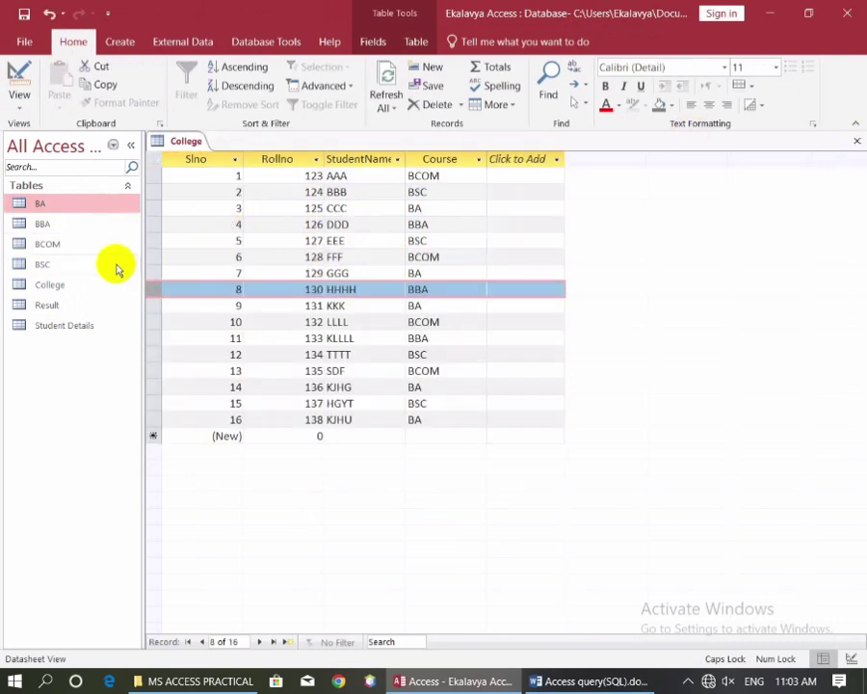
double_click(56, 224)
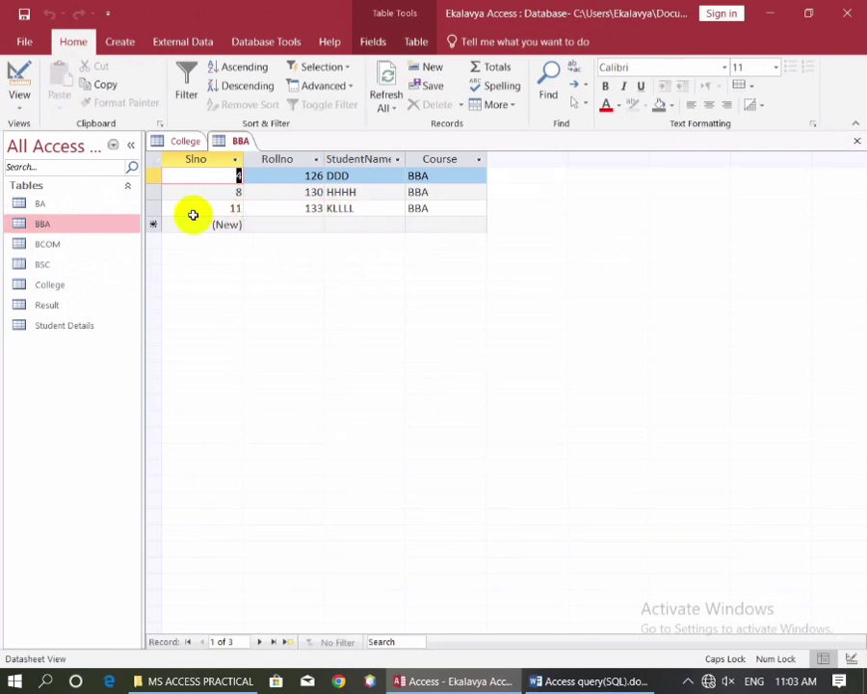
left_click(855, 141)
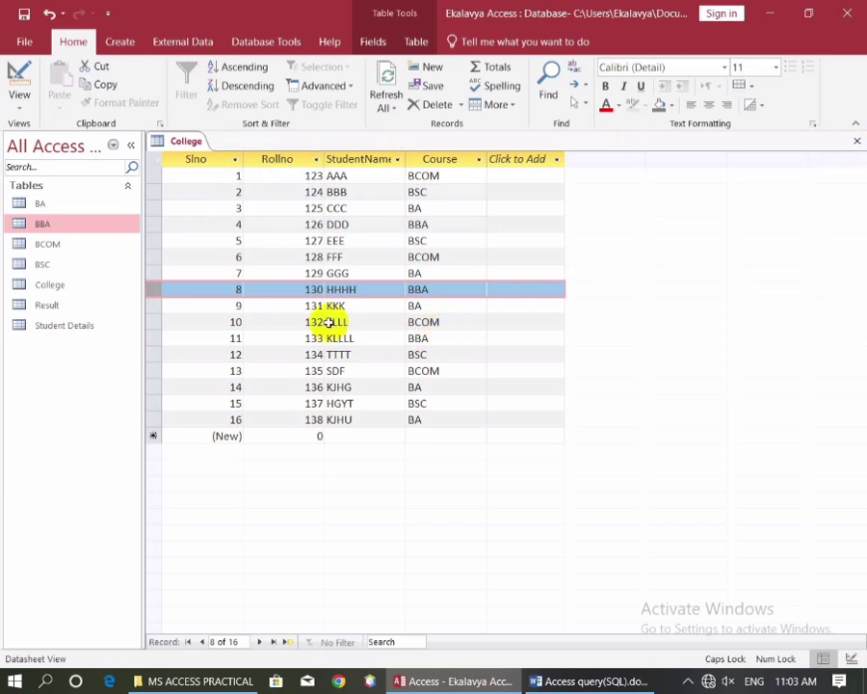
double_click(442, 337)
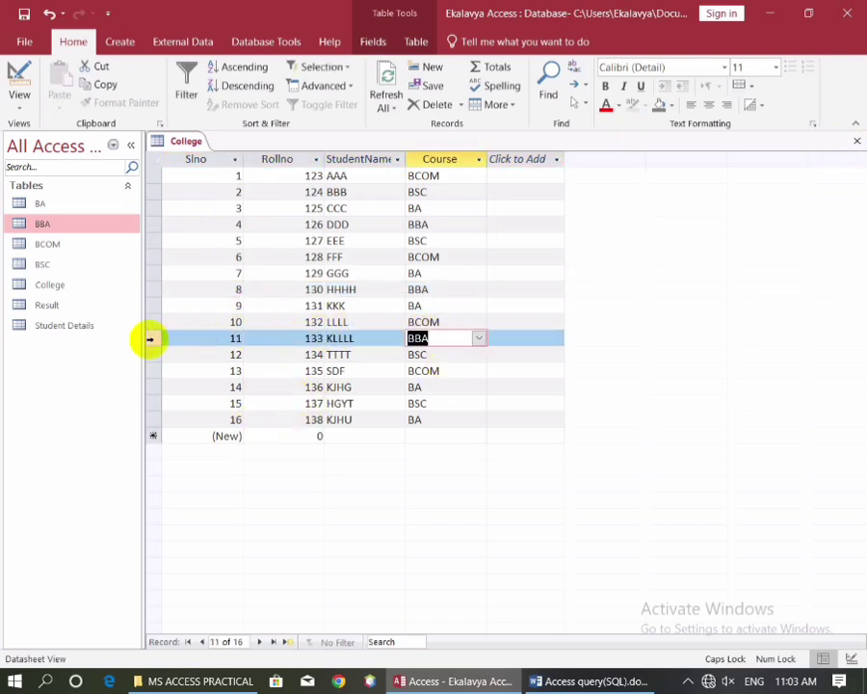
left_click(149, 338)
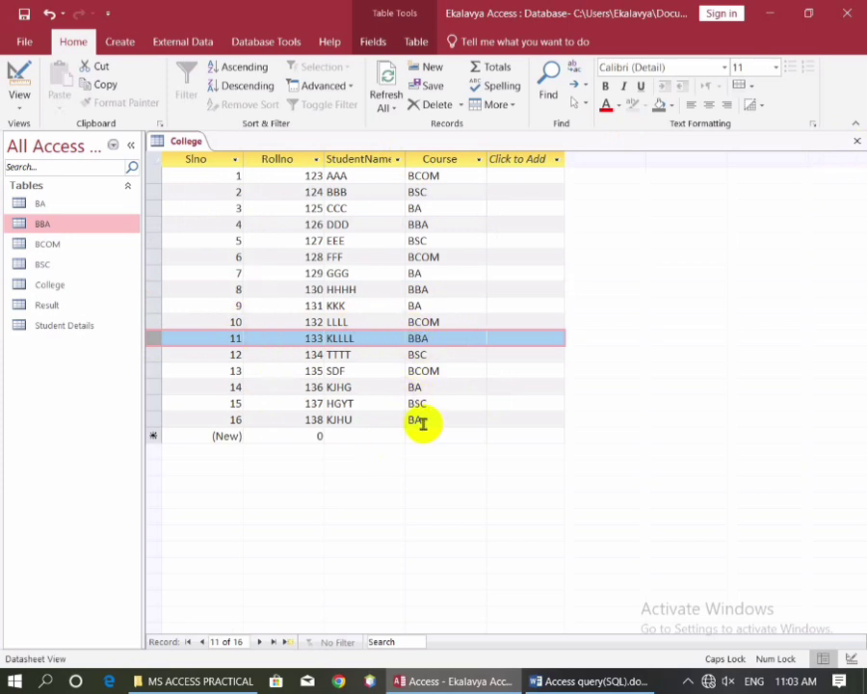
Open the BCOM and BSC tables in turn to check their appended records, closing each one.
double_click(47, 244)
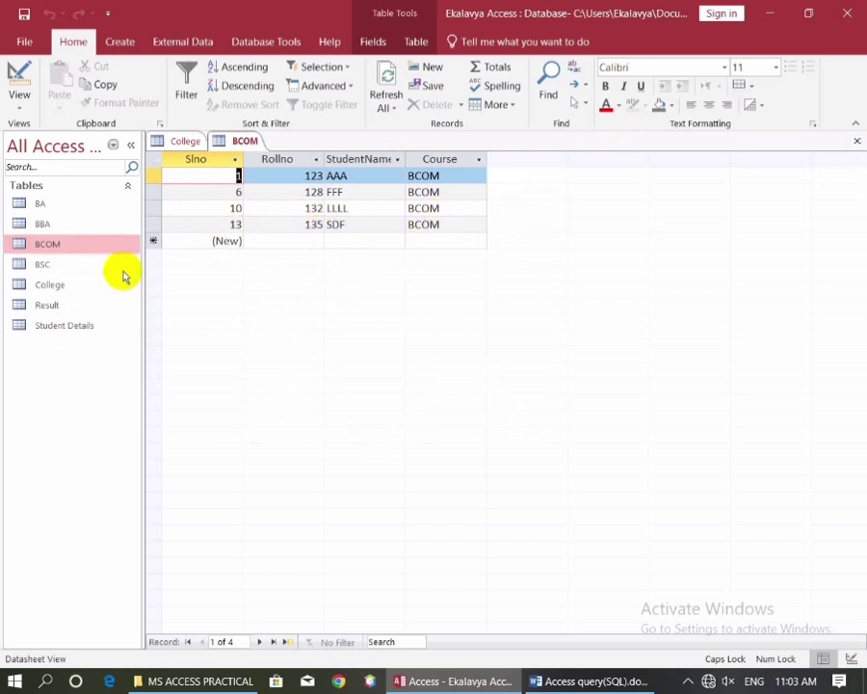
left_click(855, 141)
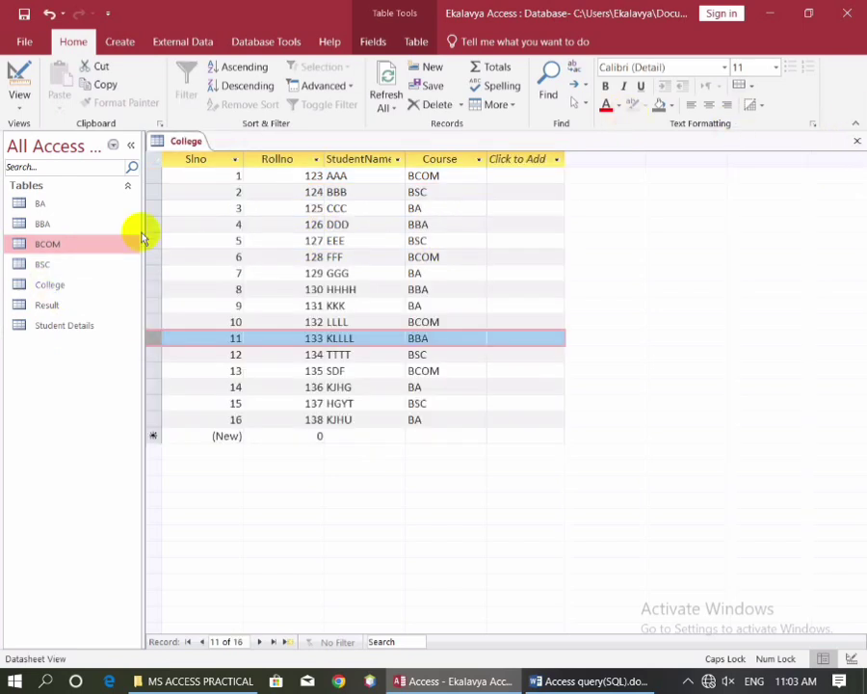
double_click(48, 265)
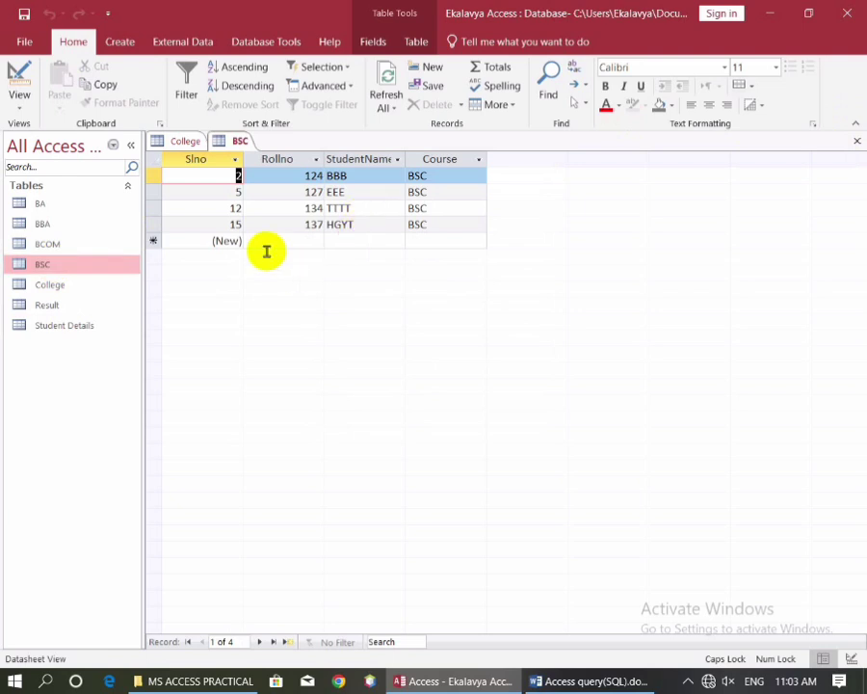
left_click(857, 140)
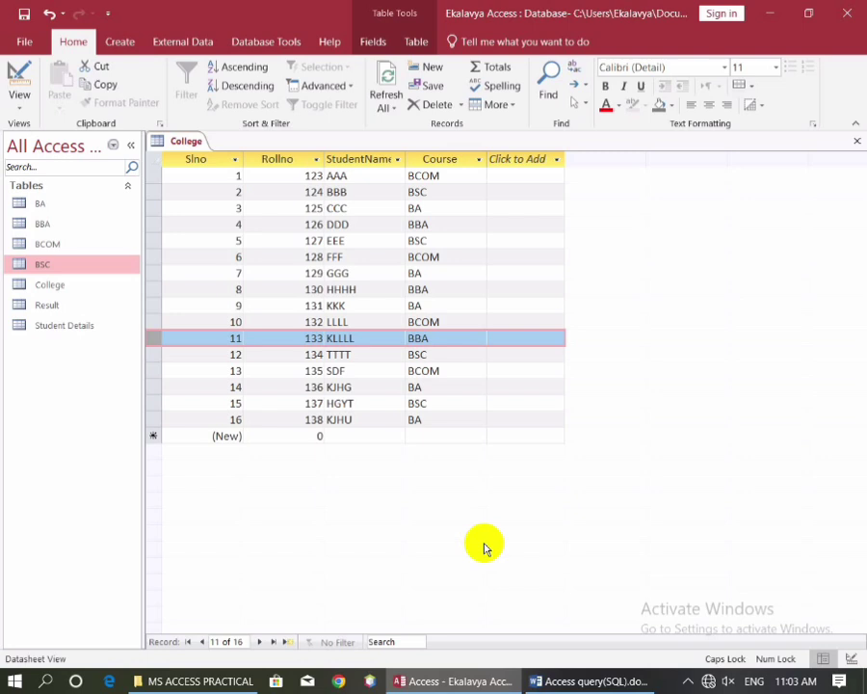
Switch to the Access query(SQL) document in Word to consult the list of Access query types.
left_click(559, 681)
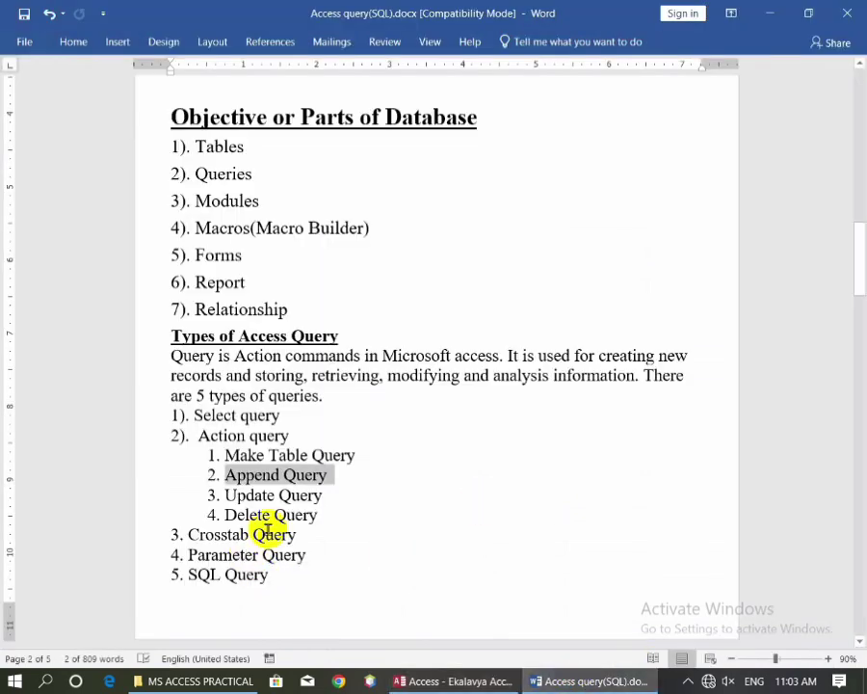